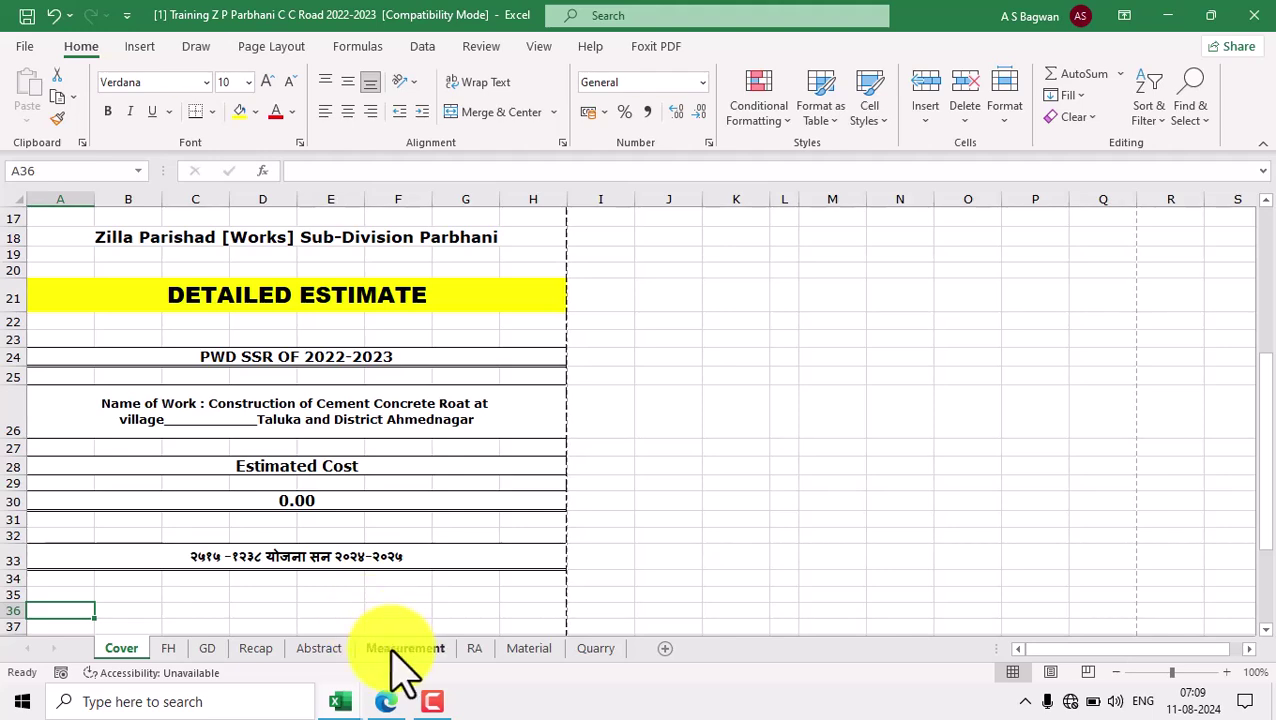
Review the work items in the Measurement, RA, Material and Abstract sheets, including the item 6 murum spreading entry.
click(405, 648)
click(408, 440)
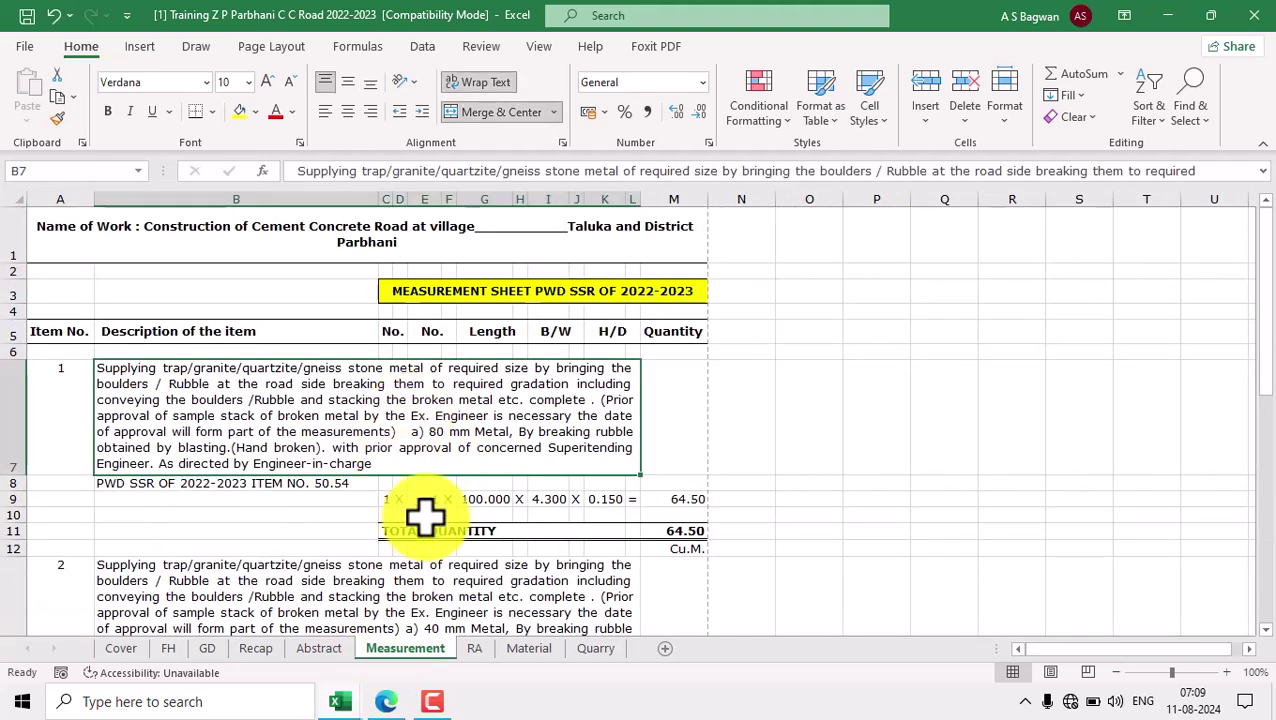
click(476, 650)
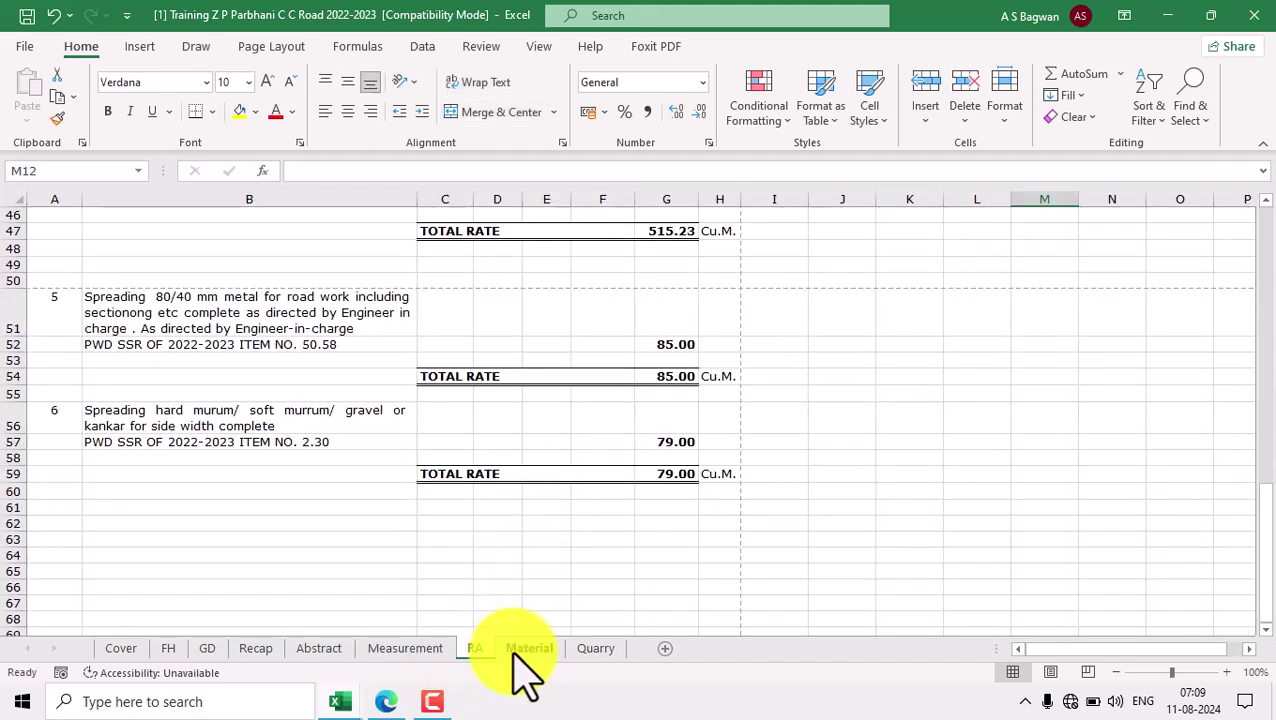
click(524, 649)
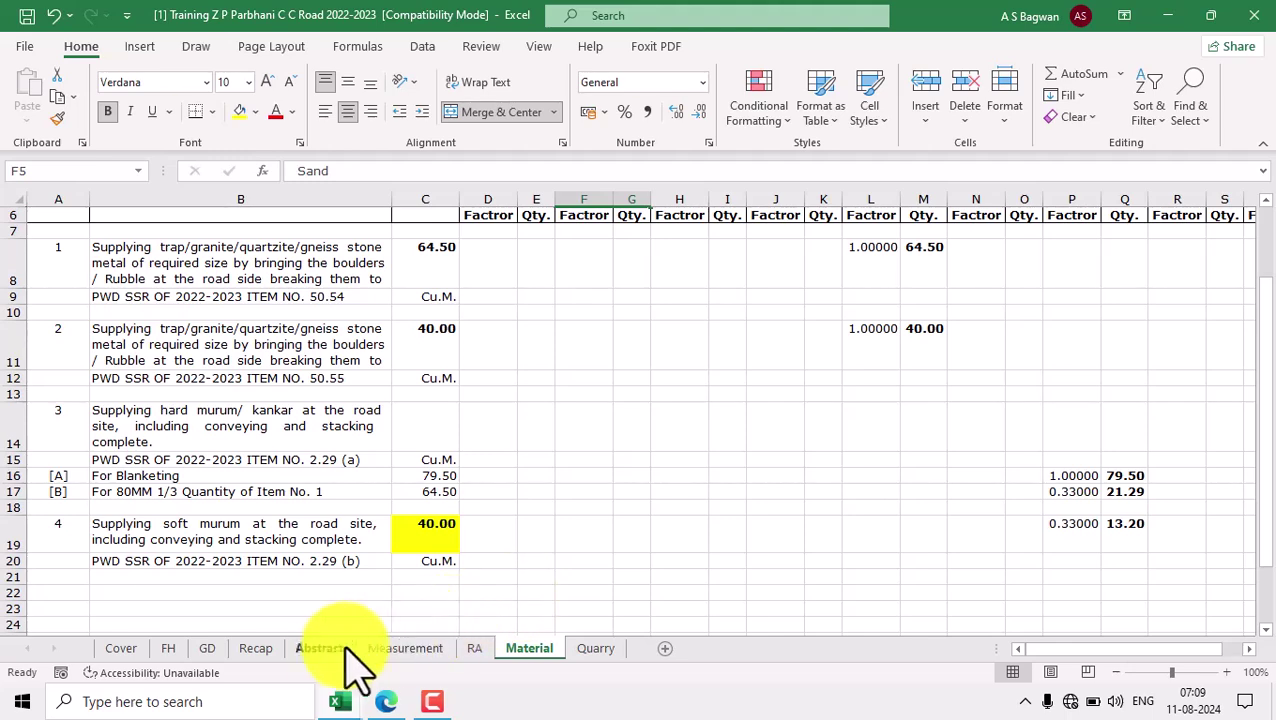
click(319, 649)
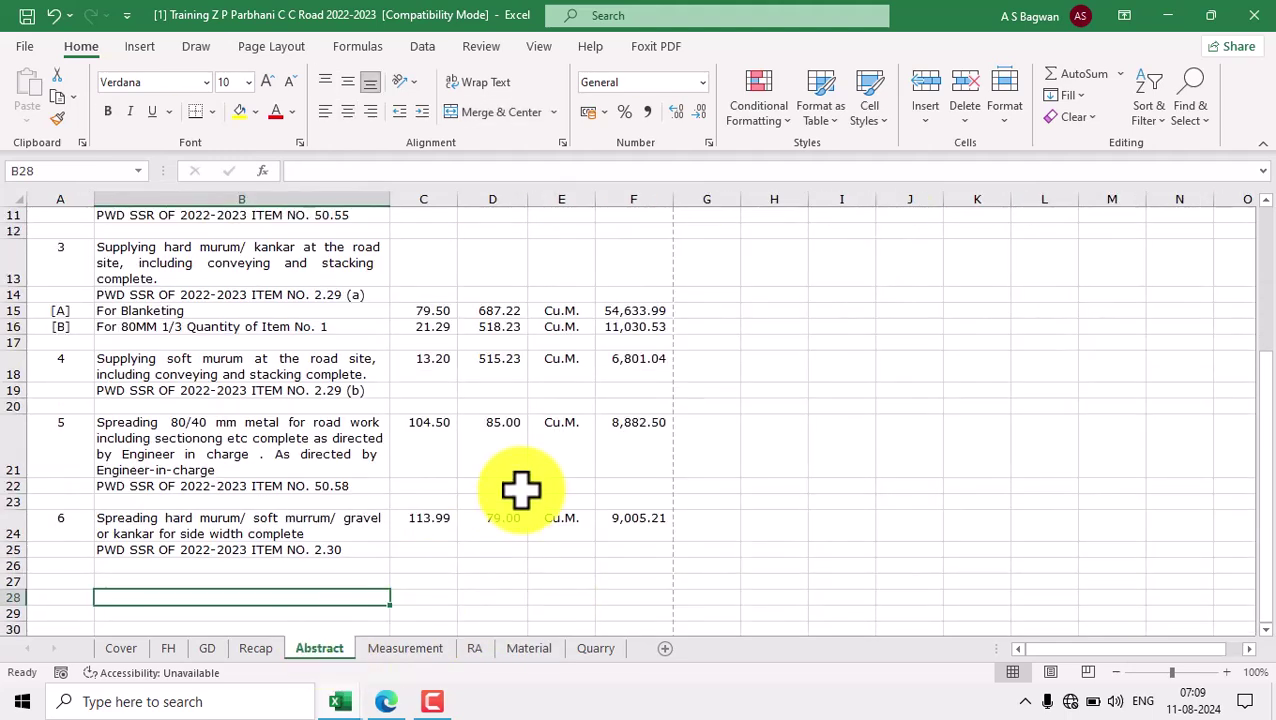
click(407, 649)
scroll(470, 462, down, 12)
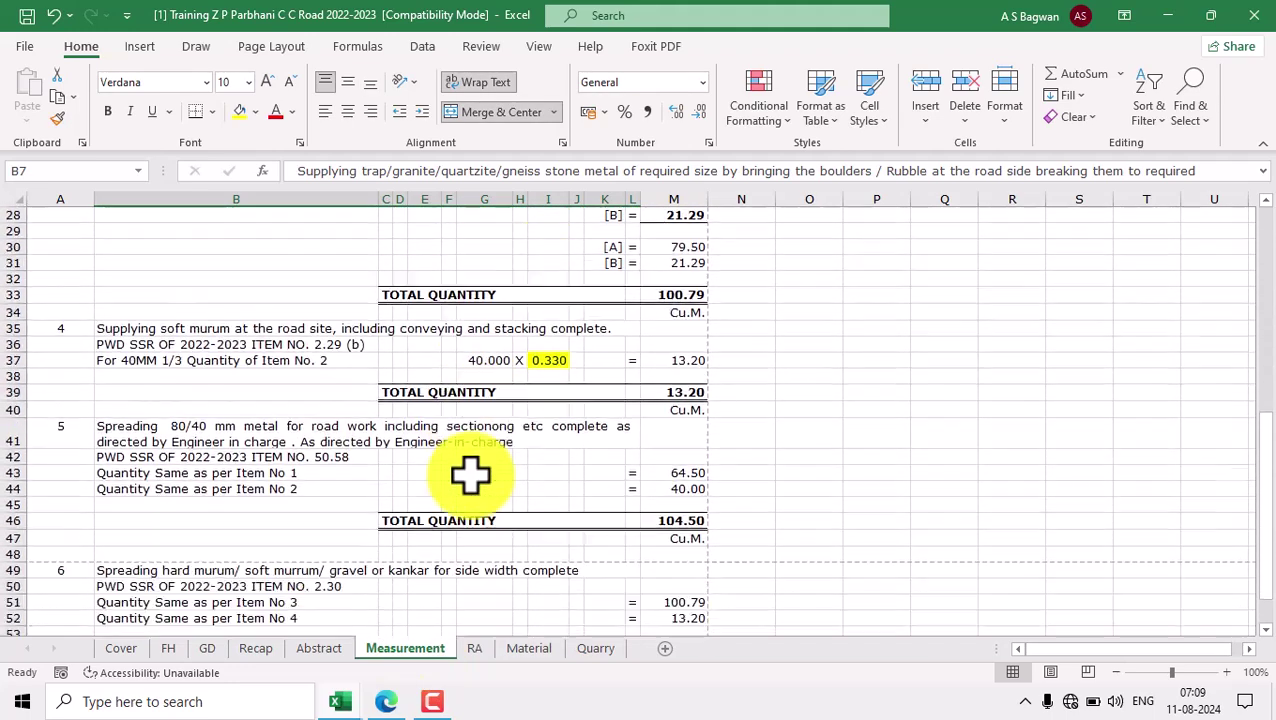
click(345, 441)
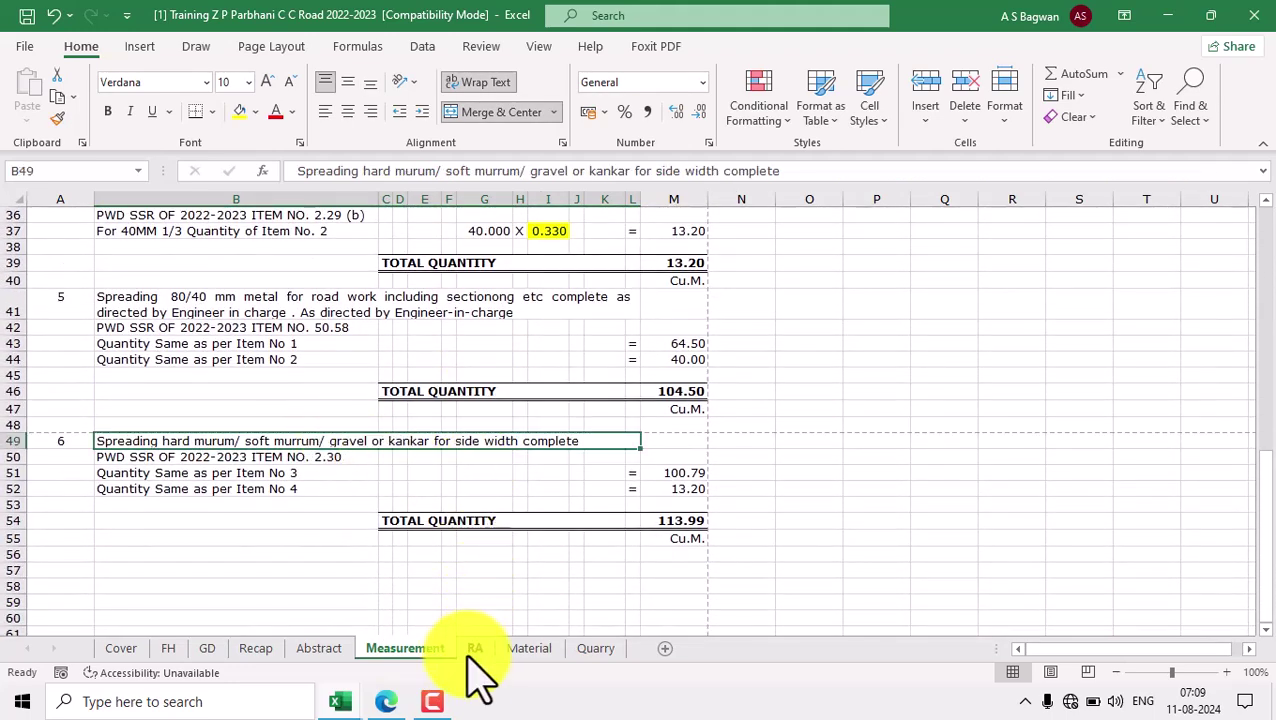
click(475, 648)
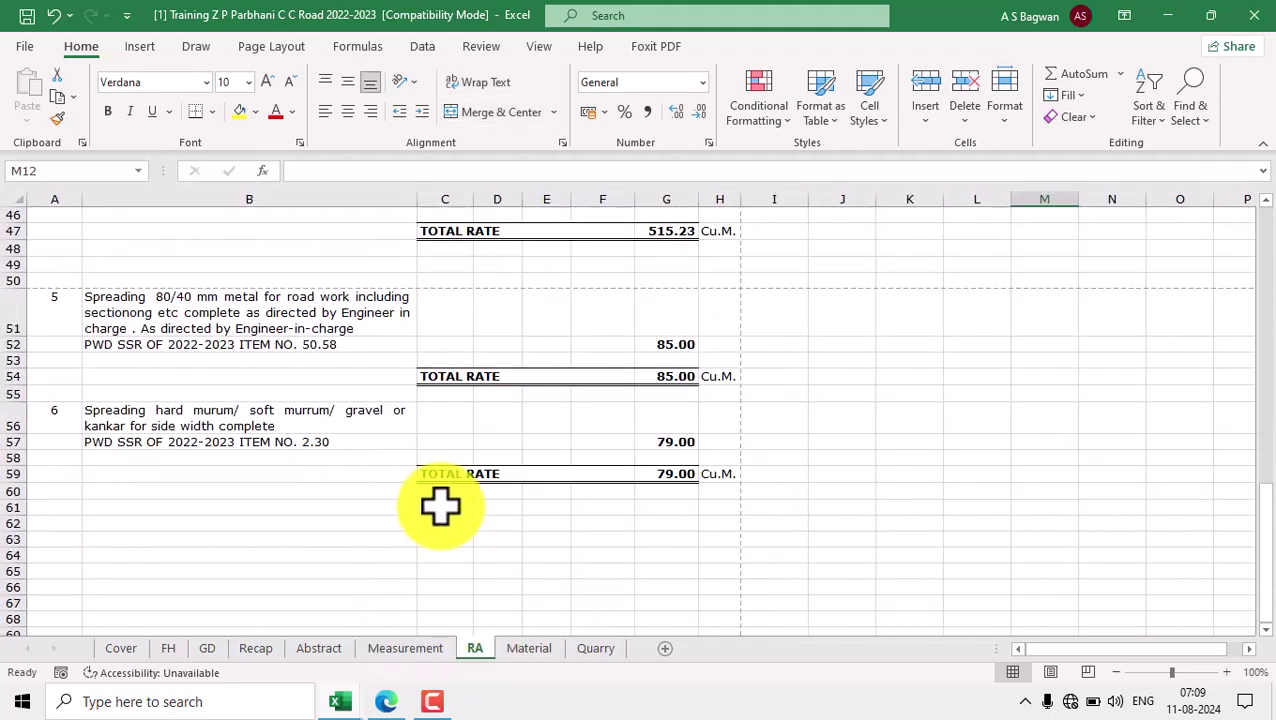
click(279, 414)
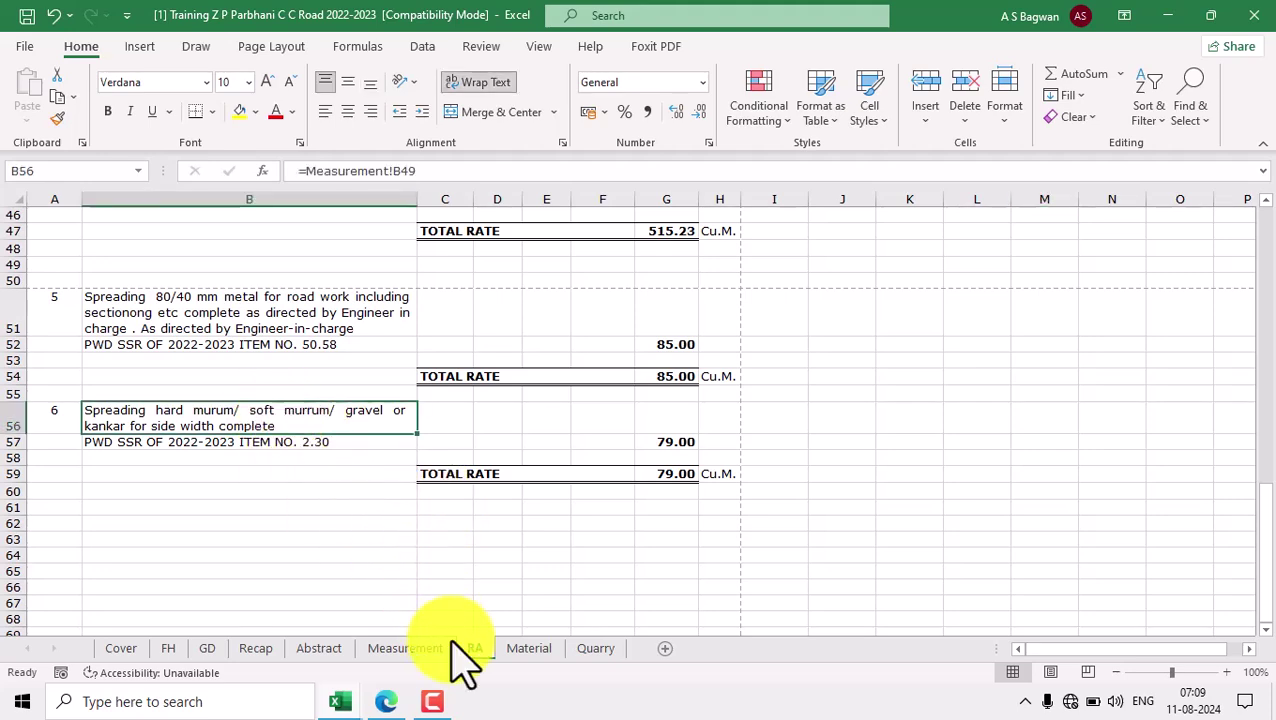
click(330, 650)
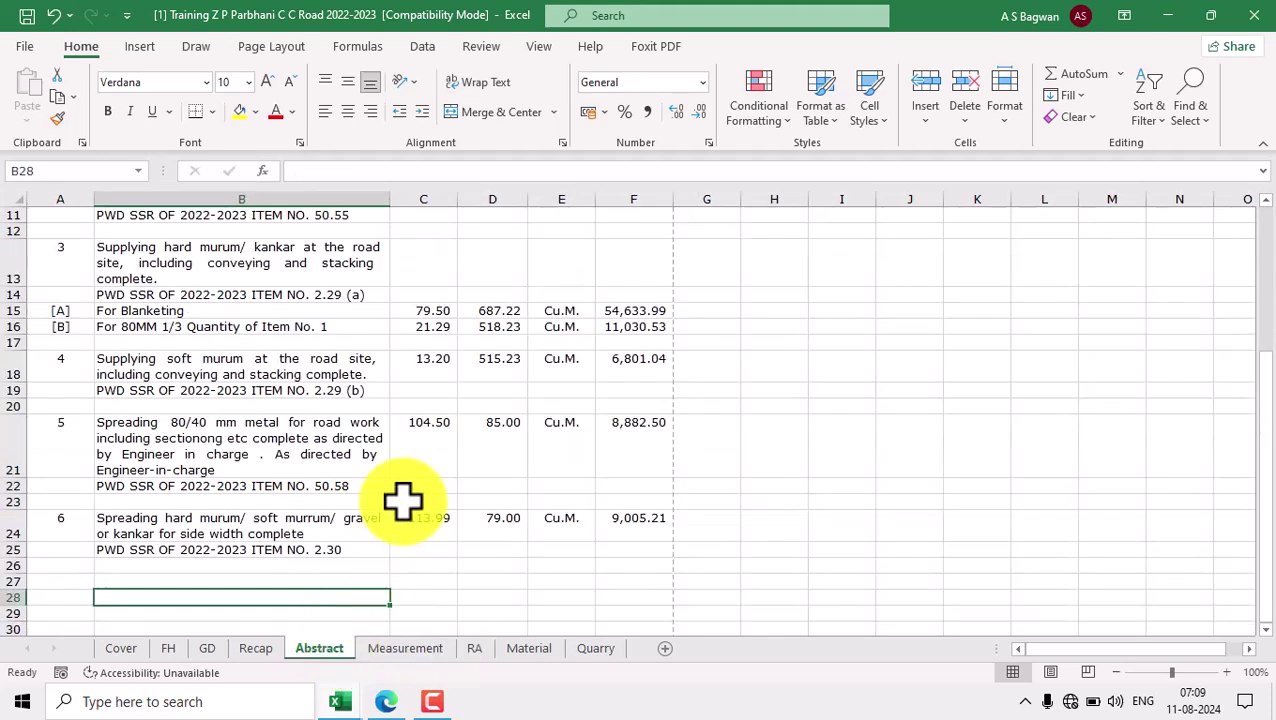
Examine the four supply items in the Material sheet and the list of materials from Cement/Steel to Bricks in the RA sheet.
click(529, 650)
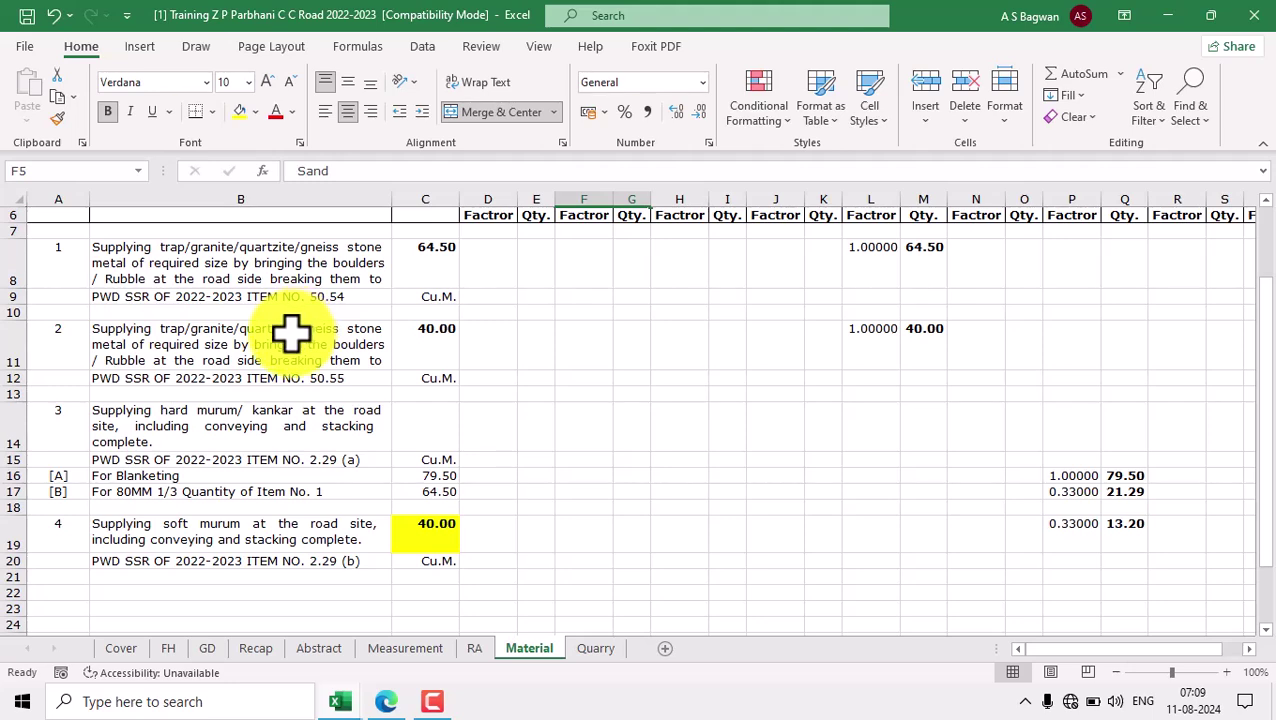
scroll(285, 345, up, 2)
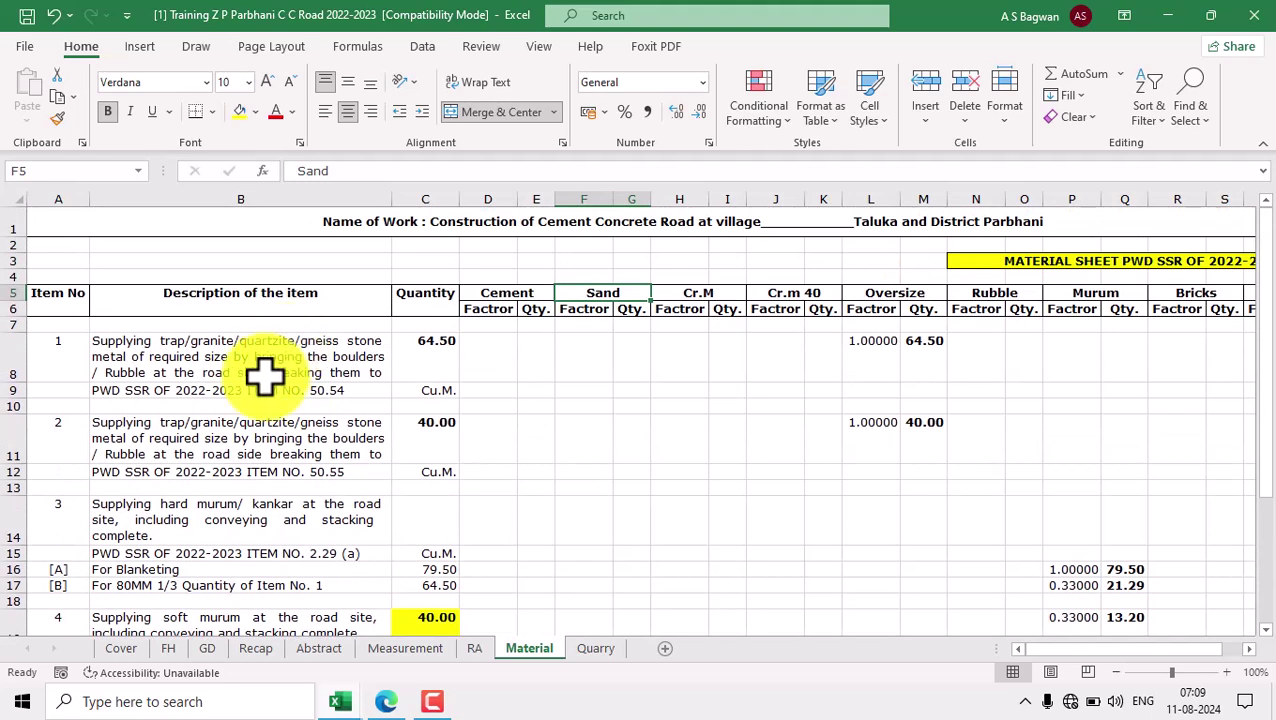
click(415, 648)
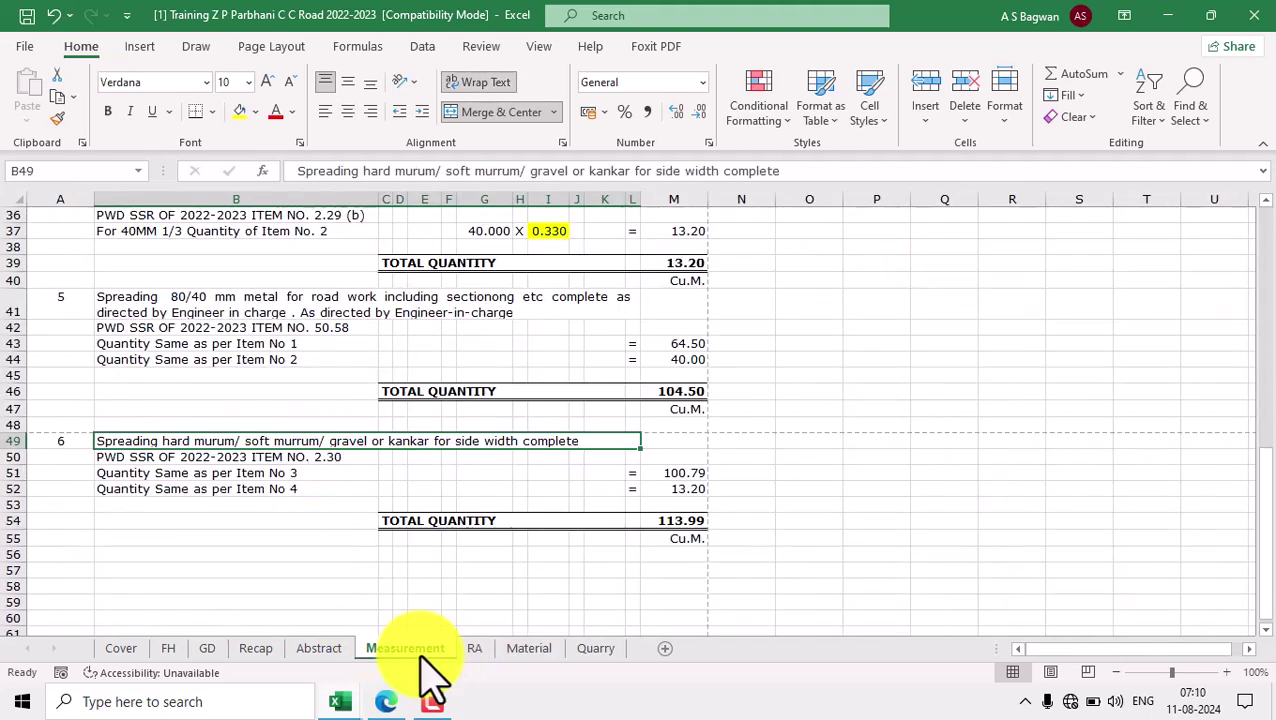
click(474, 648)
scroll(421, 441, up, 15)
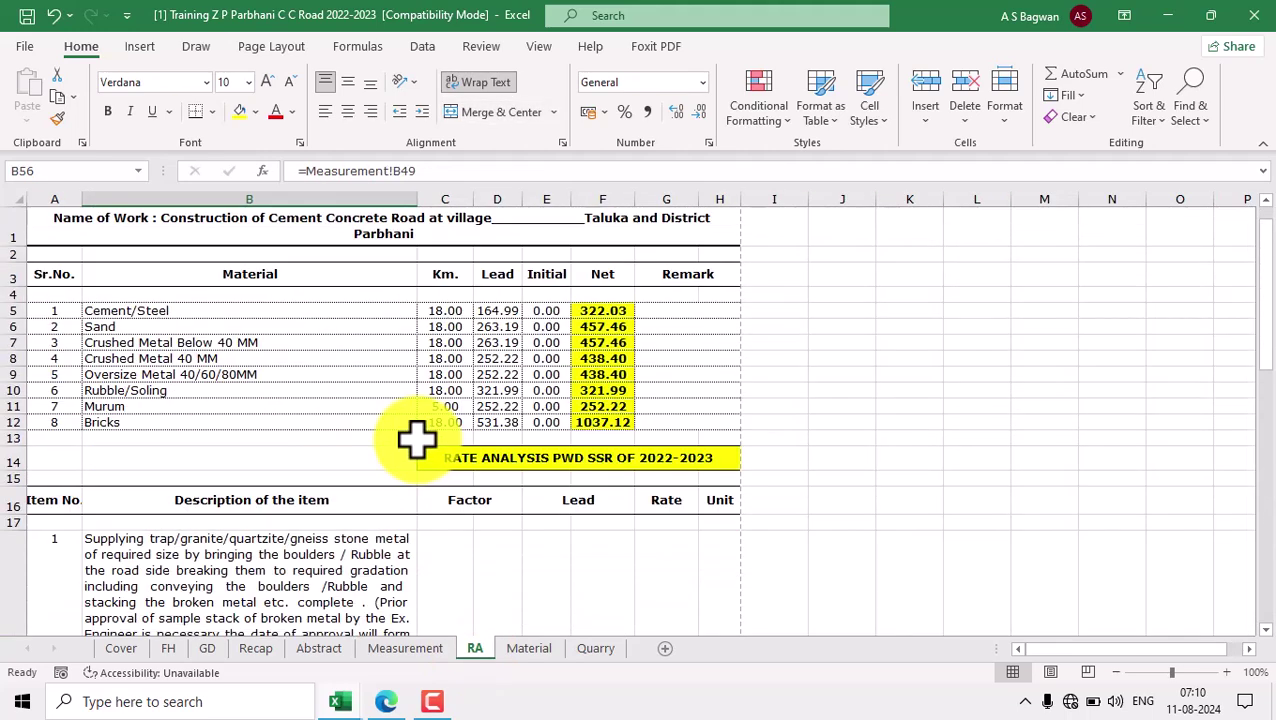
drag(158, 314, 190, 424)
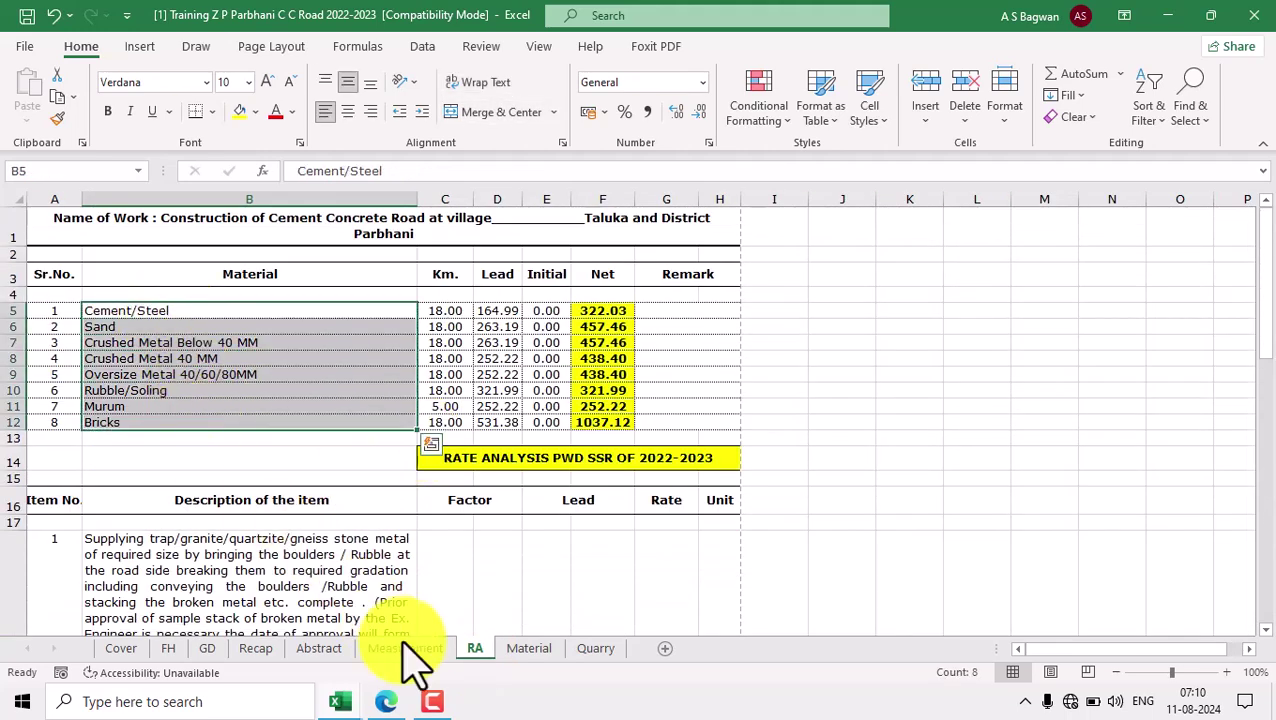
click(530, 648)
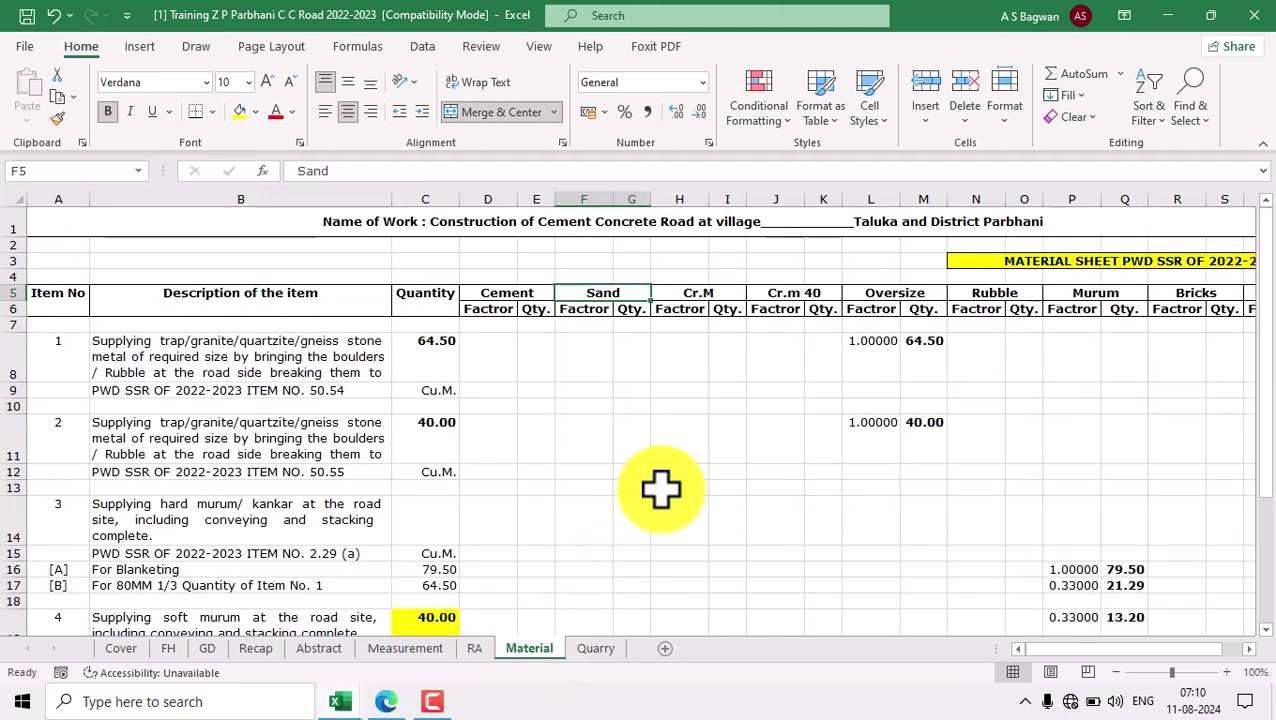
scroll(661, 489, down, 2)
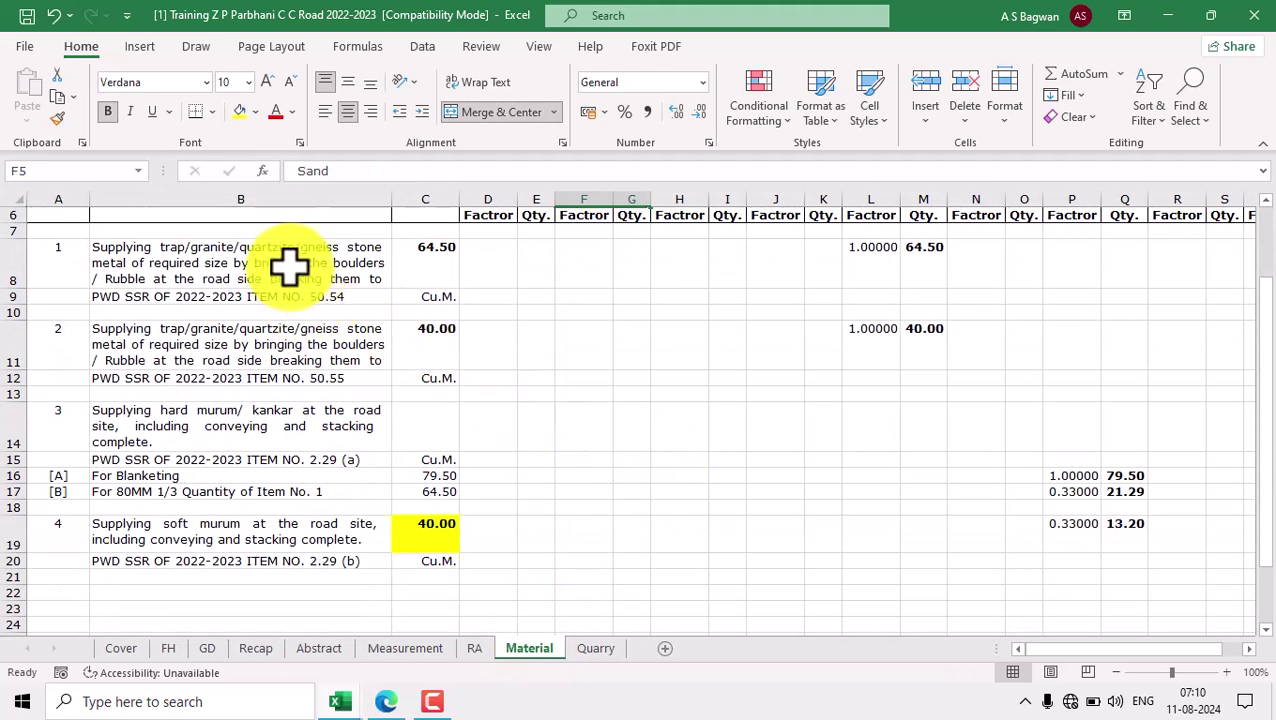
click(289, 265)
click(248, 346)
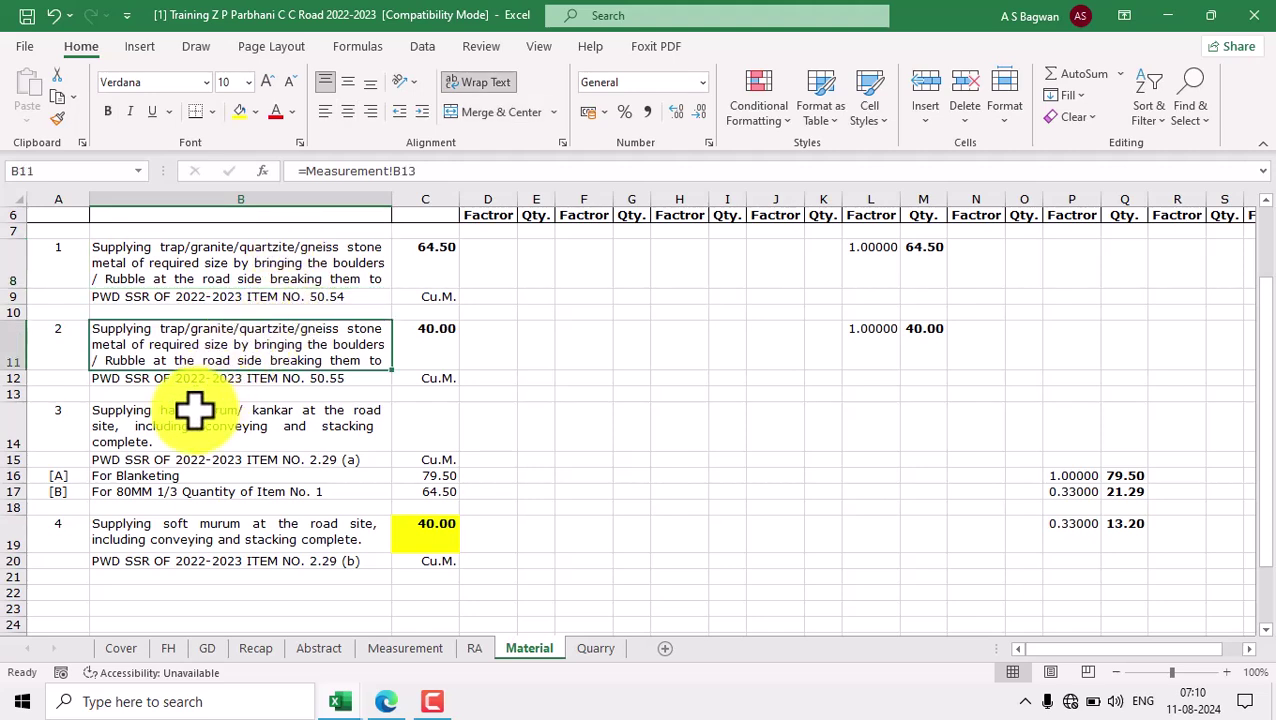
click(192, 410)
click(180, 527)
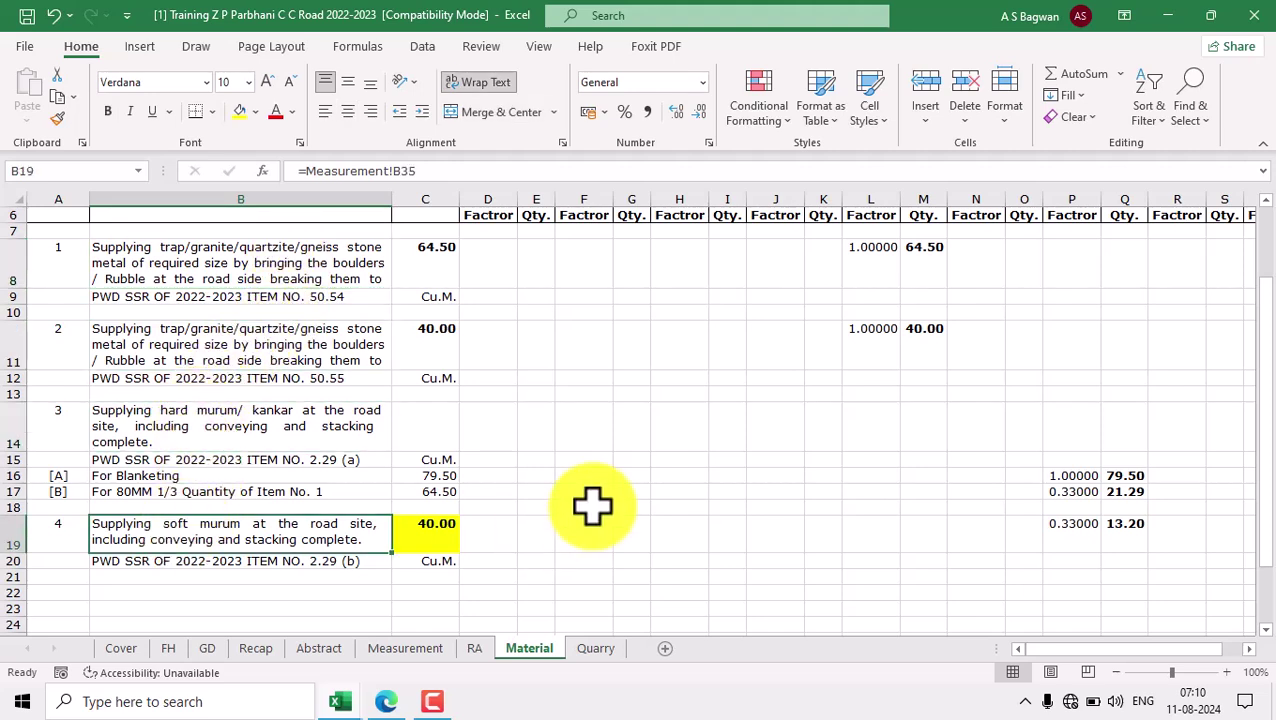
Examine the road cross-section drawing in the Edge PDF, and return to item 1 in the Excel Measurement sheet.
click(405, 648)
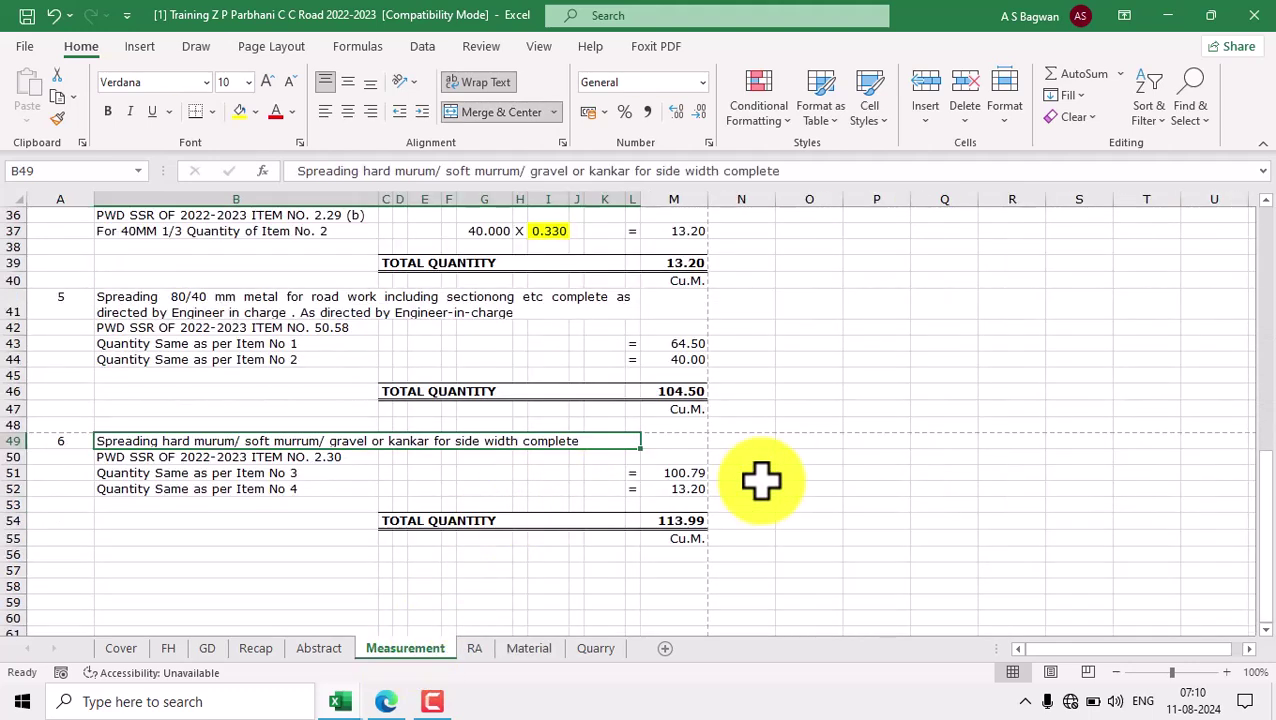
click(388, 704)
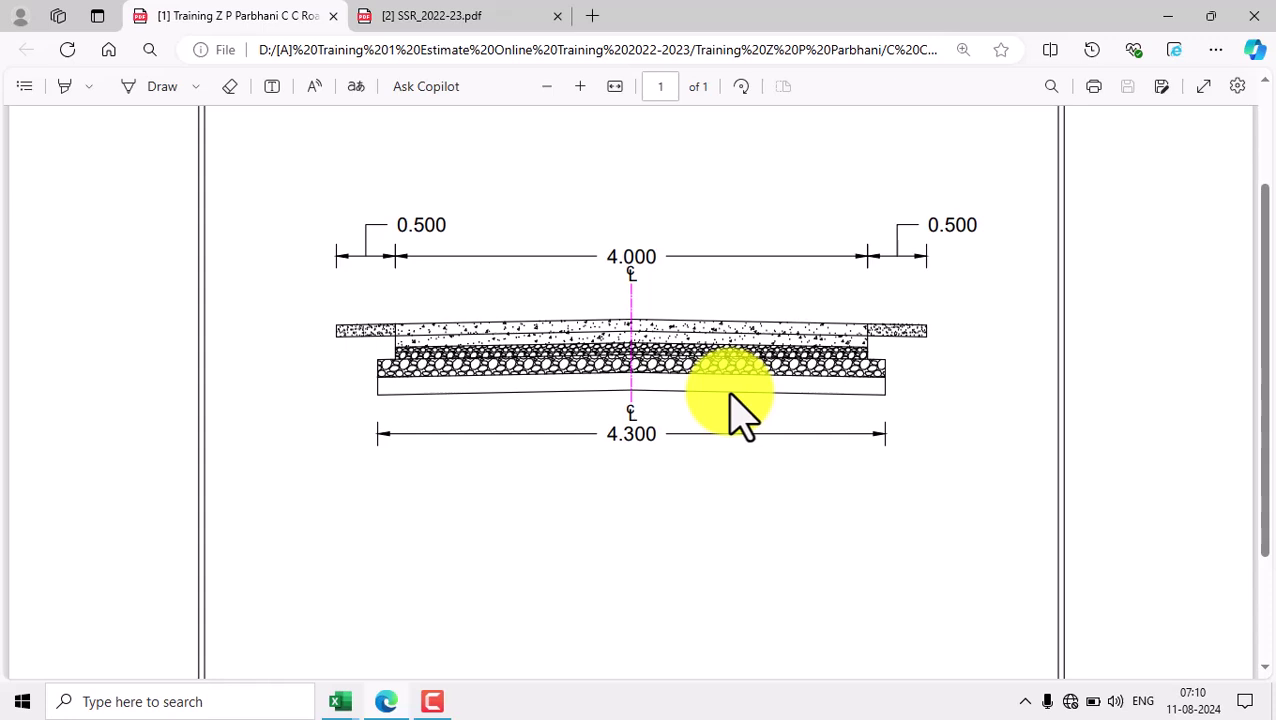
mouse_move(342, 703)
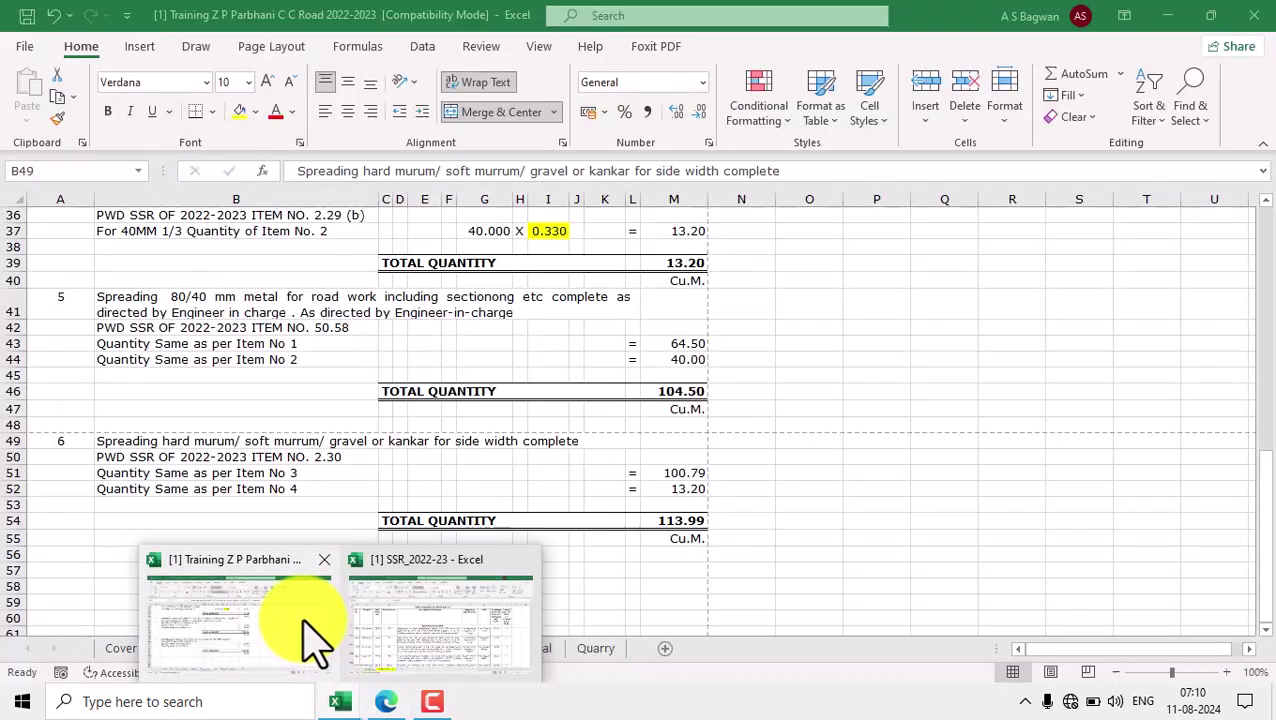
click(312, 635)
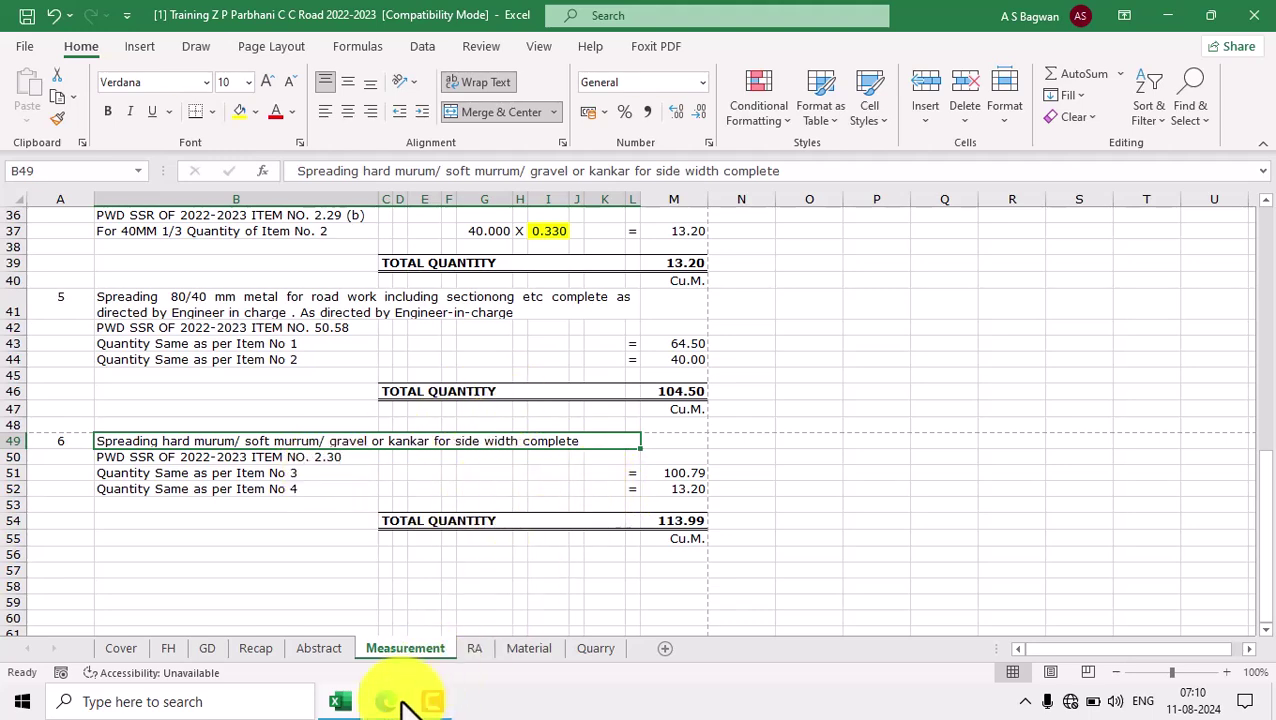
scroll(446, 456, up, 12)
scroll(446, 452, up, 1)
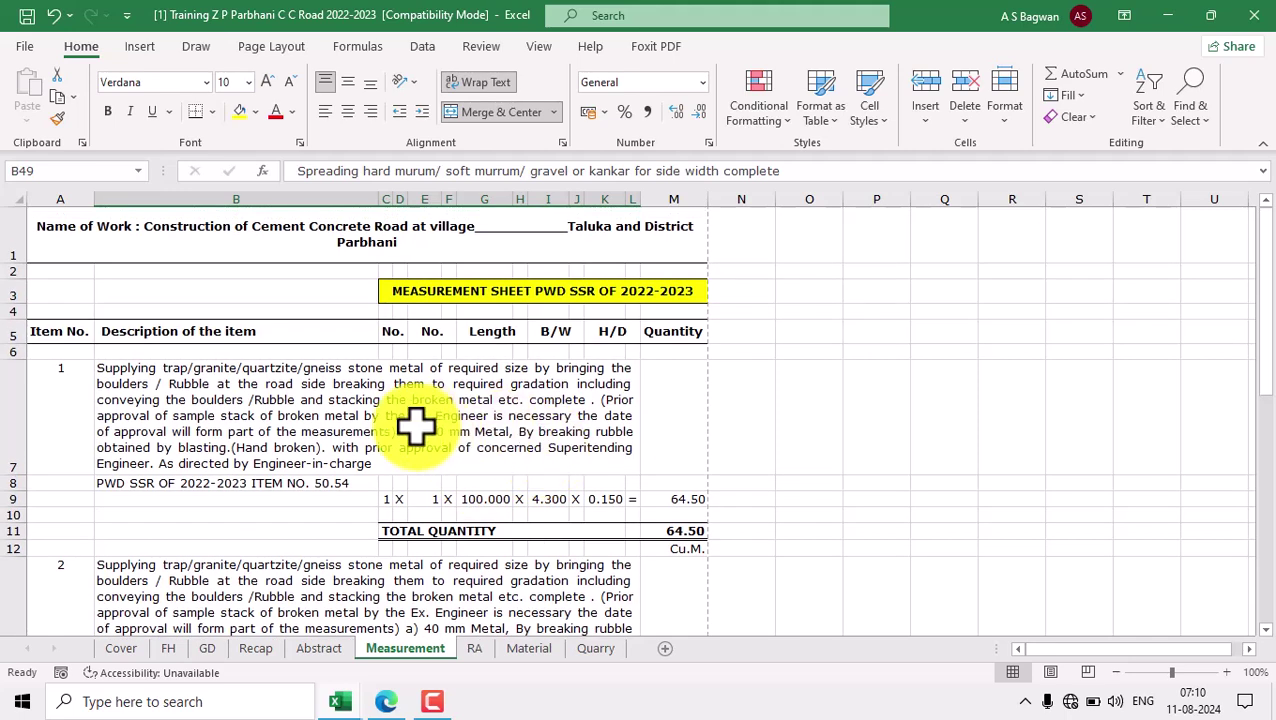
click(419, 427)
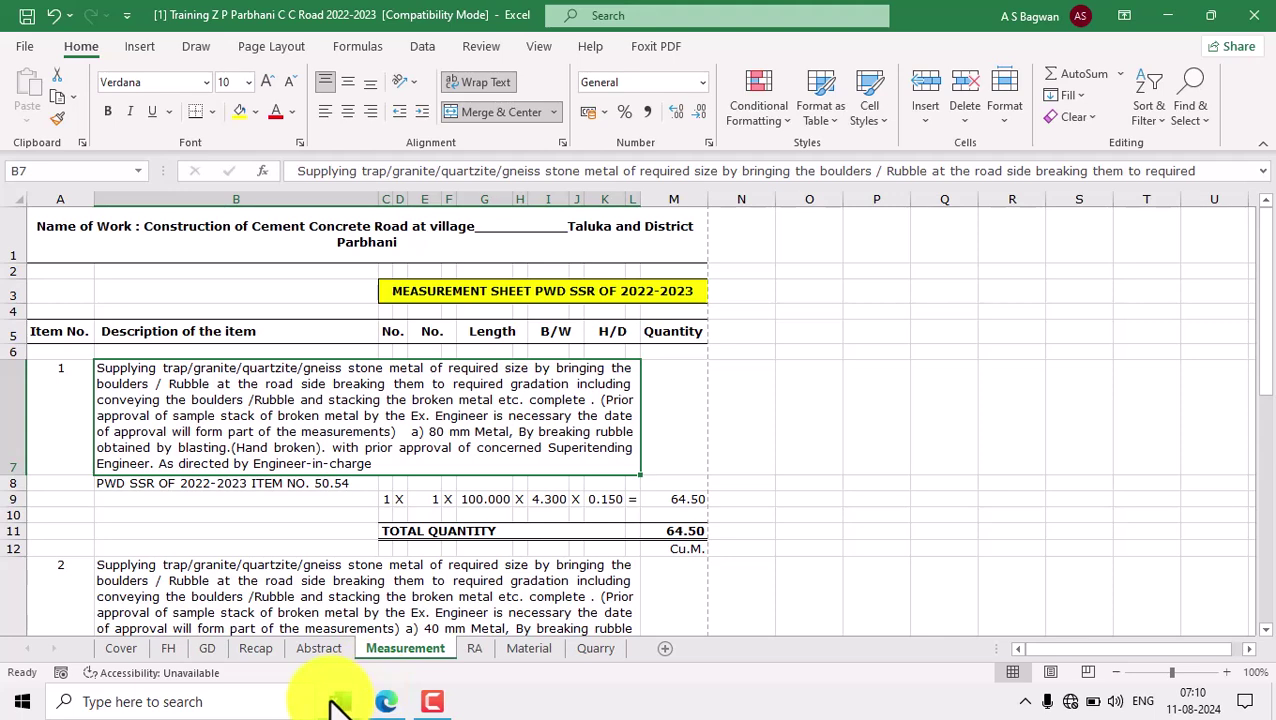
Check SSR item 50.59 for compaction in the SSR_2022-23 workbook, and look through the existing items in the estimate's Measurement sheet.
mouse_move(340, 697)
click(421, 632)
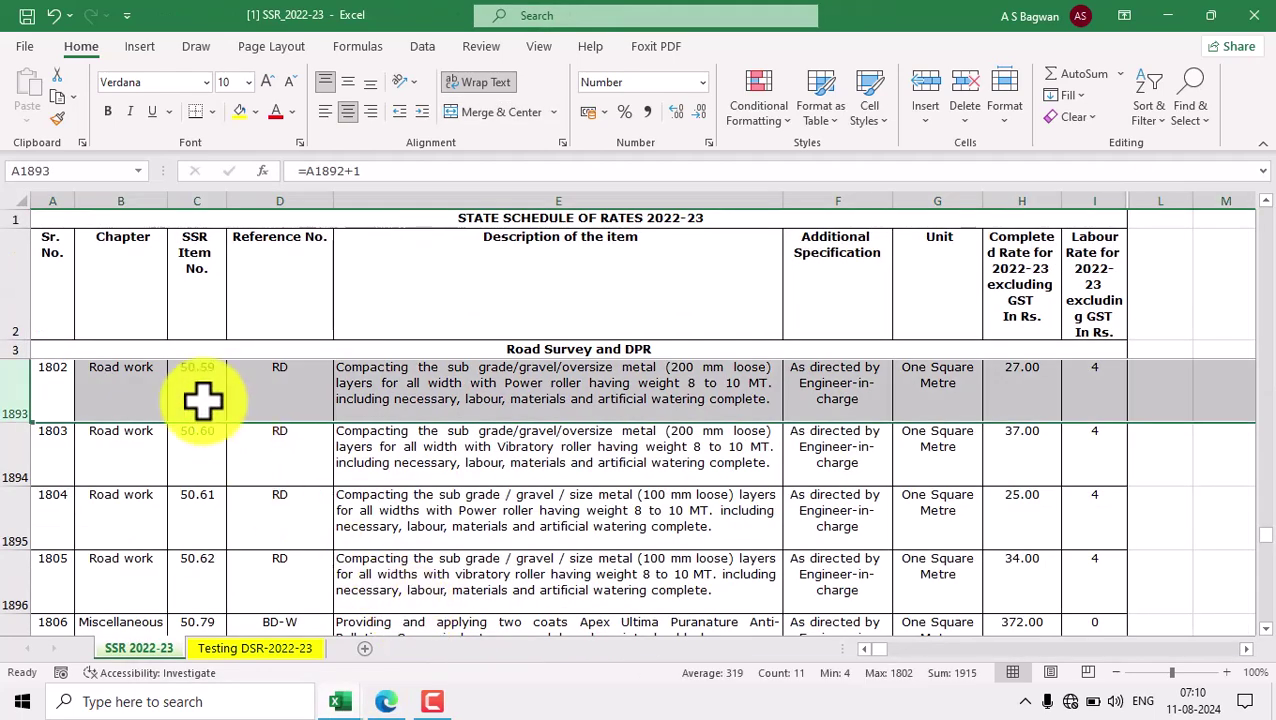
click(205, 398)
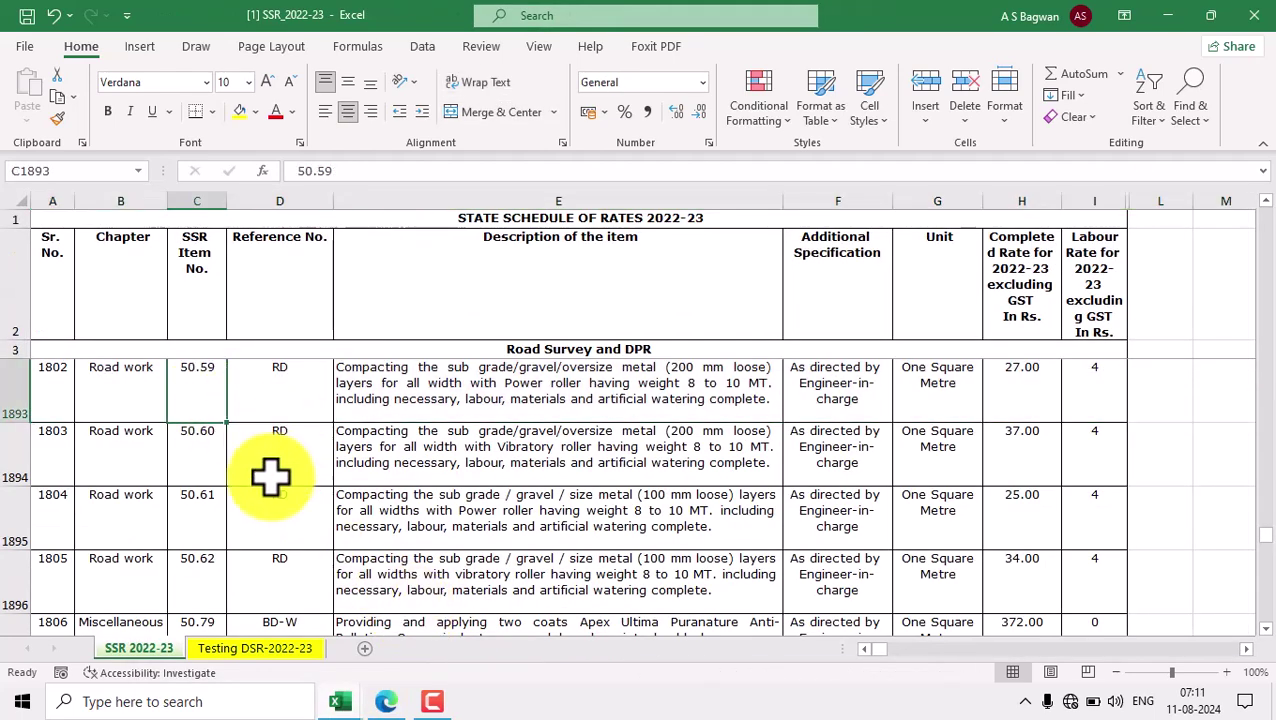
mouse_move(358, 700)
click(299, 645)
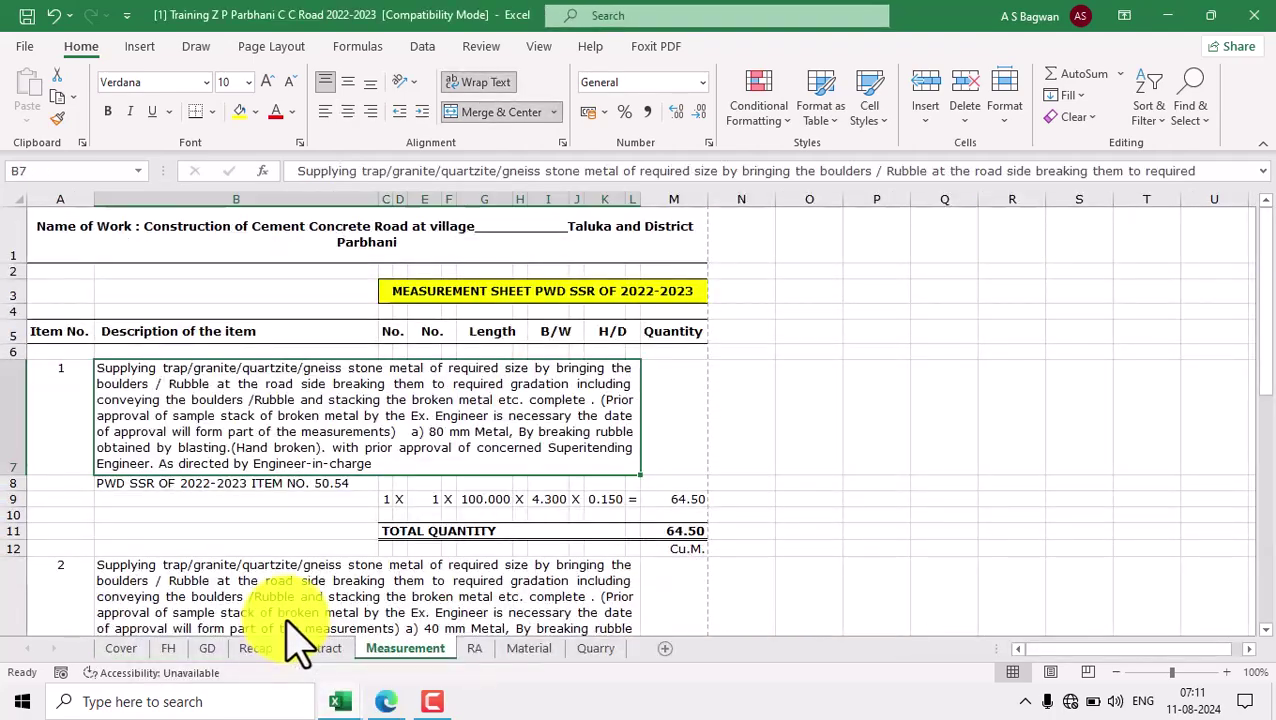
scroll(383, 509, down, 5)
scroll(383, 509, down, 7)
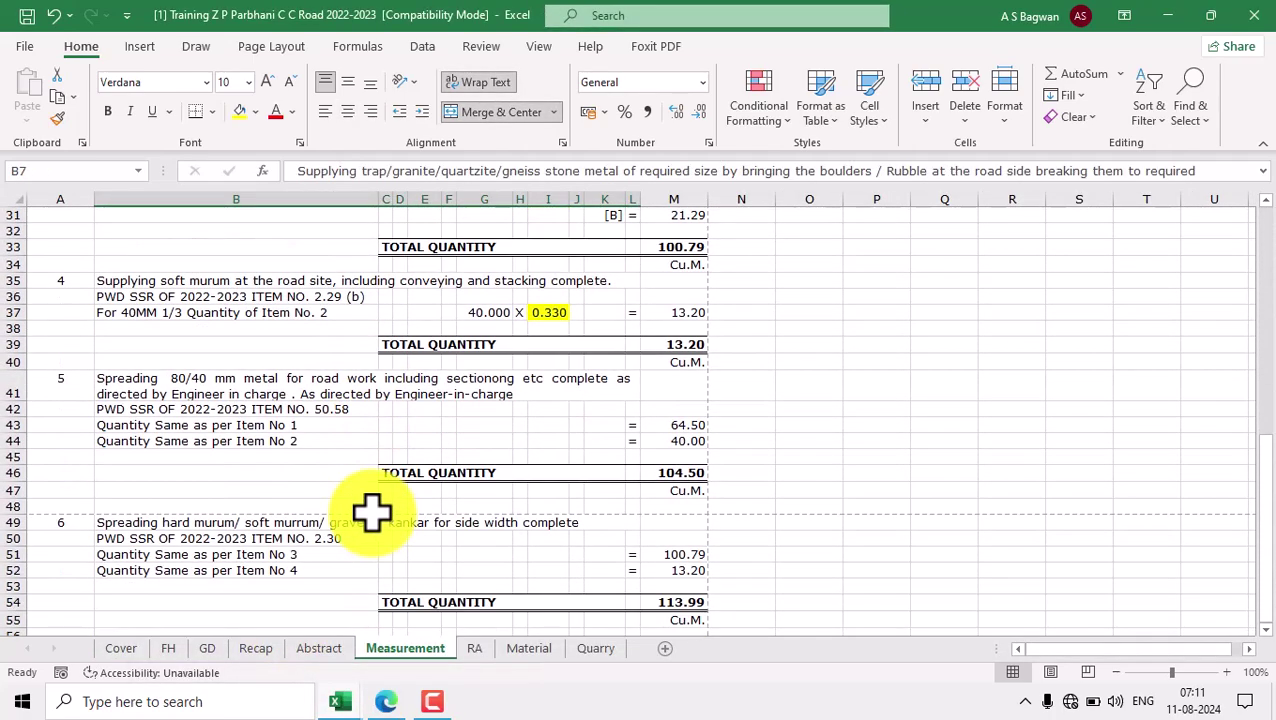
scroll(371, 510, up, 10)
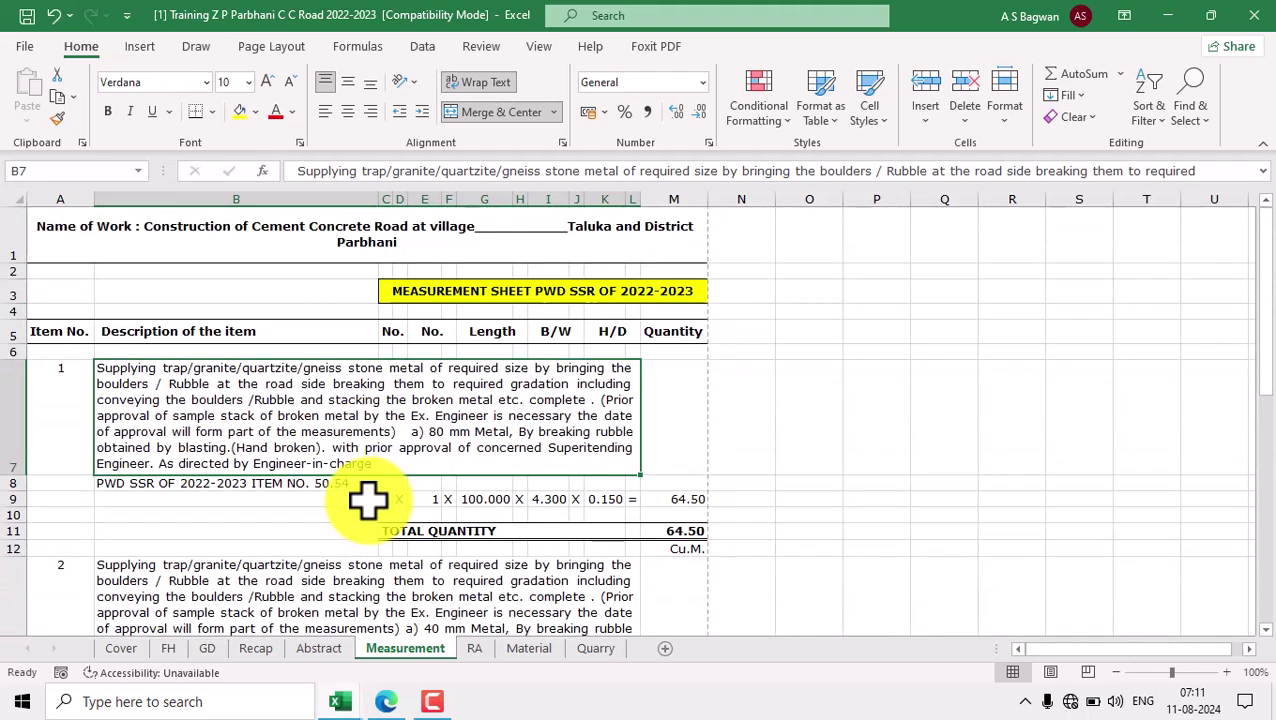
Copy the item 1 block A7:M12 of the Measurement sheet and paste it at A56, below item 6.
drag(72, 409, 692, 530)
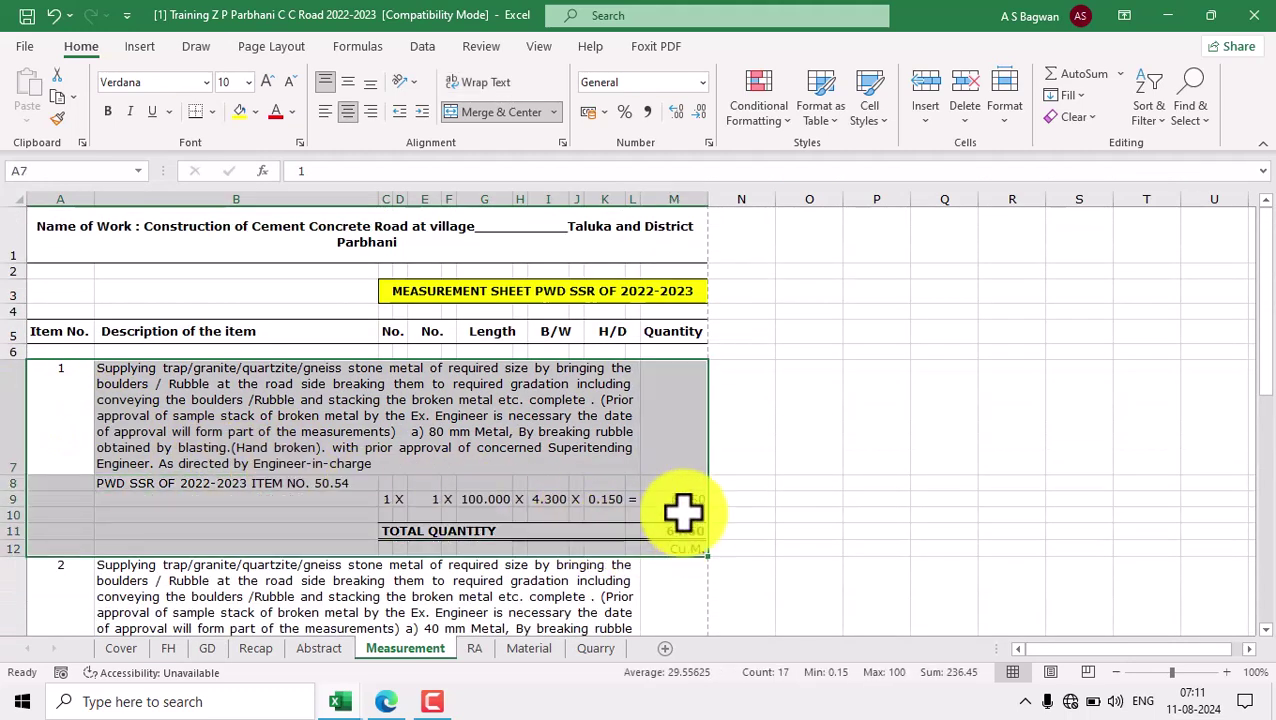
click(58, 97)
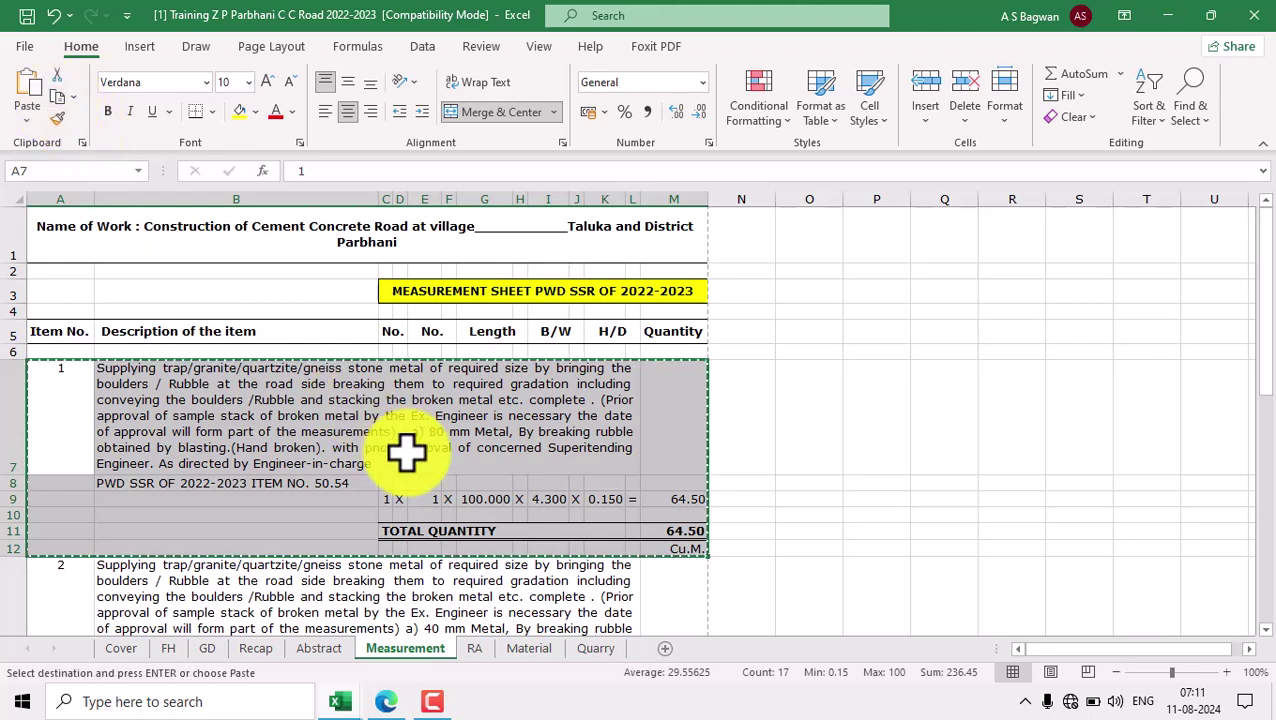
scroll(430, 485, down, 10)
scroll(430, 482, down, 3)
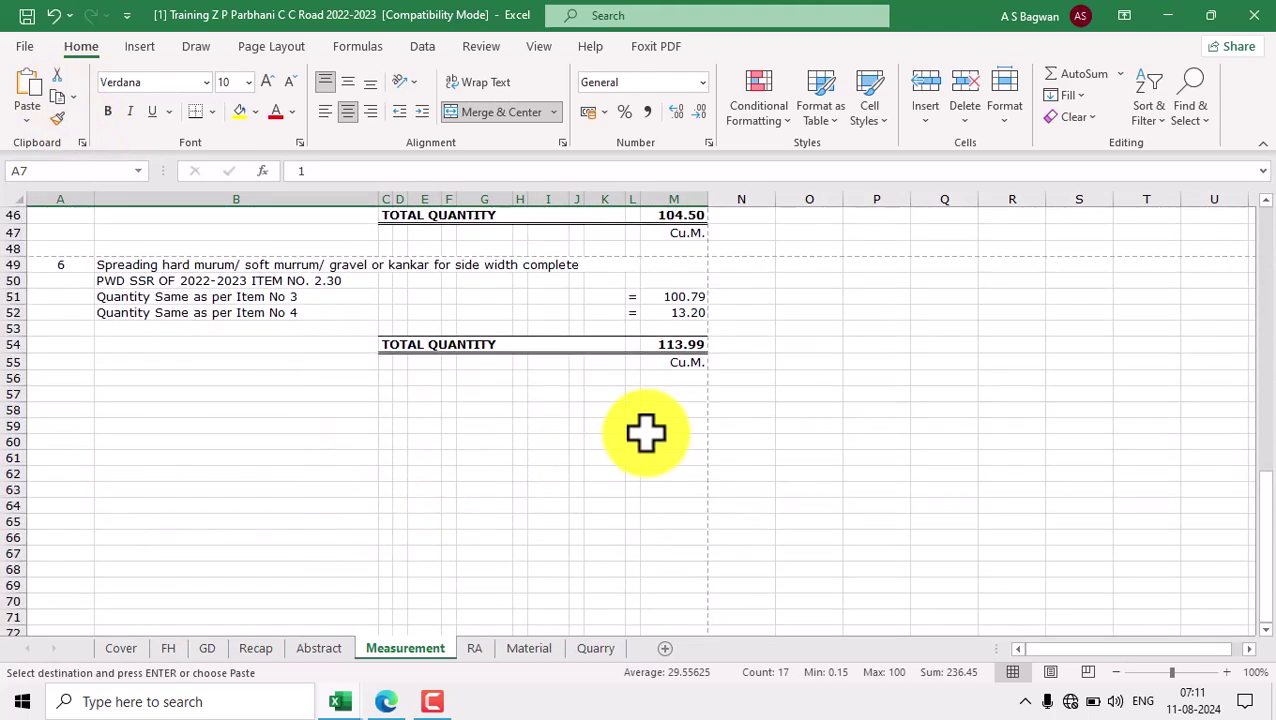
click(71, 375)
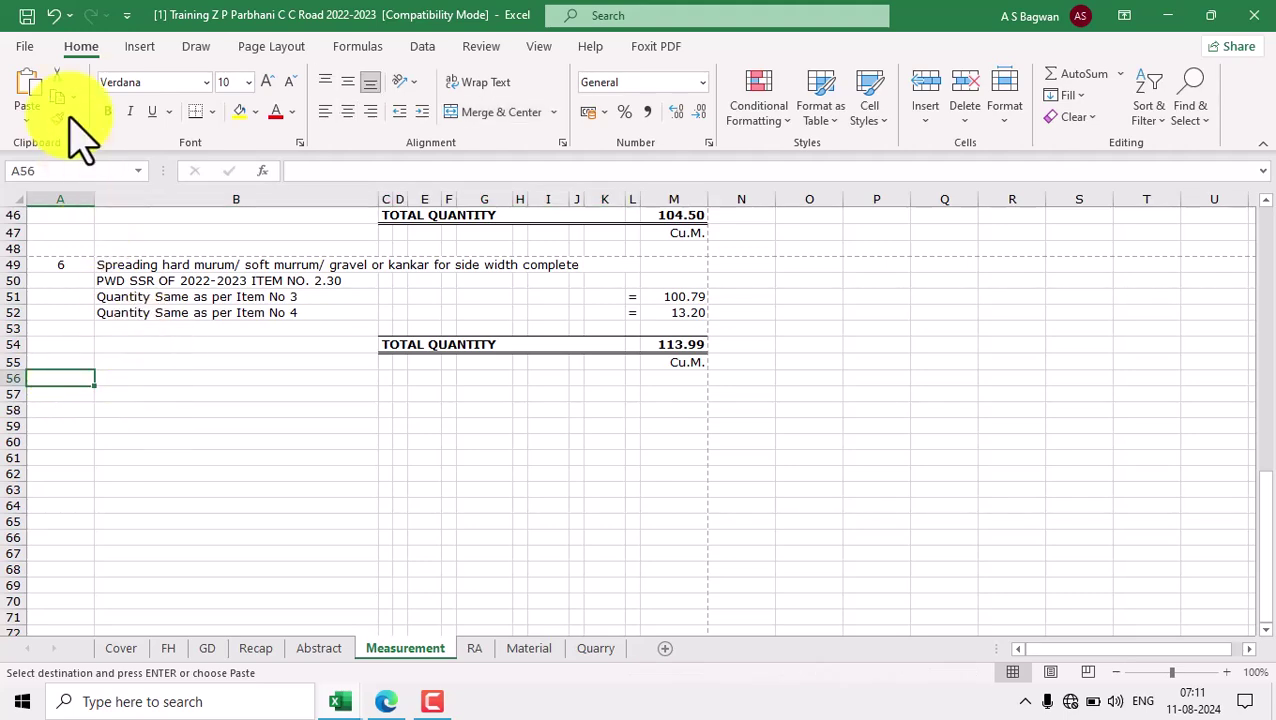
click(30, 104)
scroll(90, 368, up, 15)
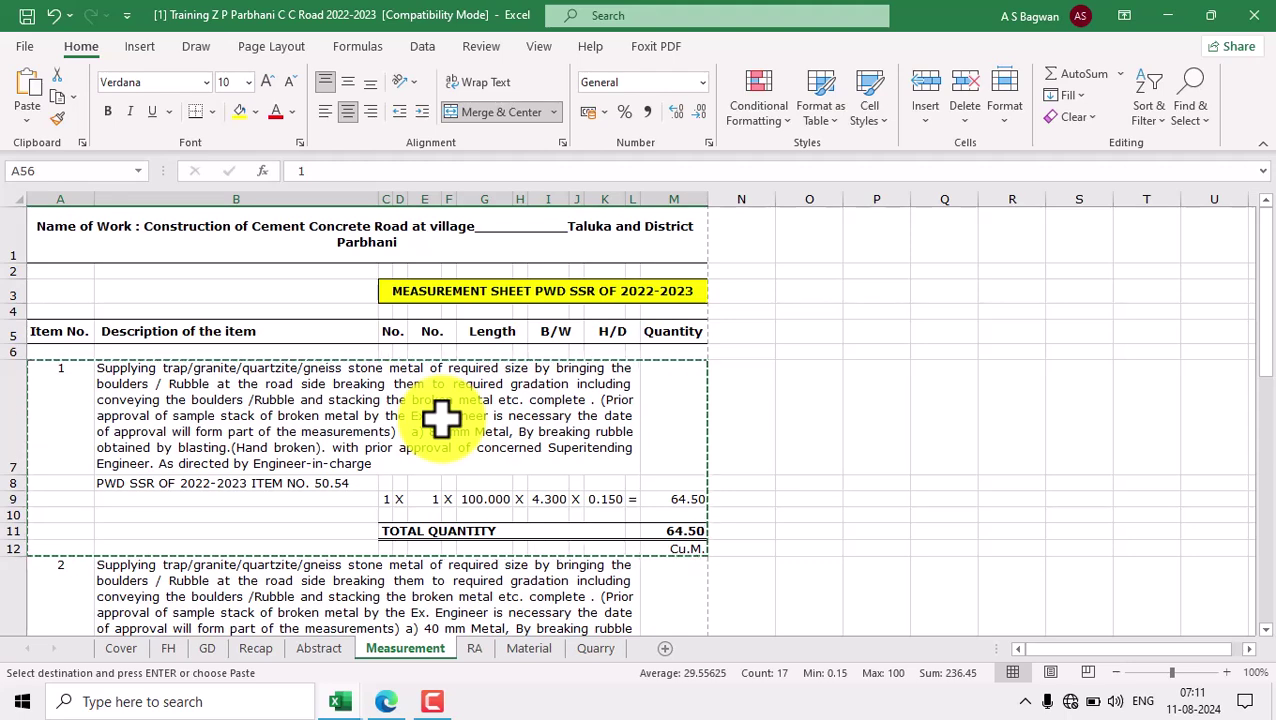
key(Return)
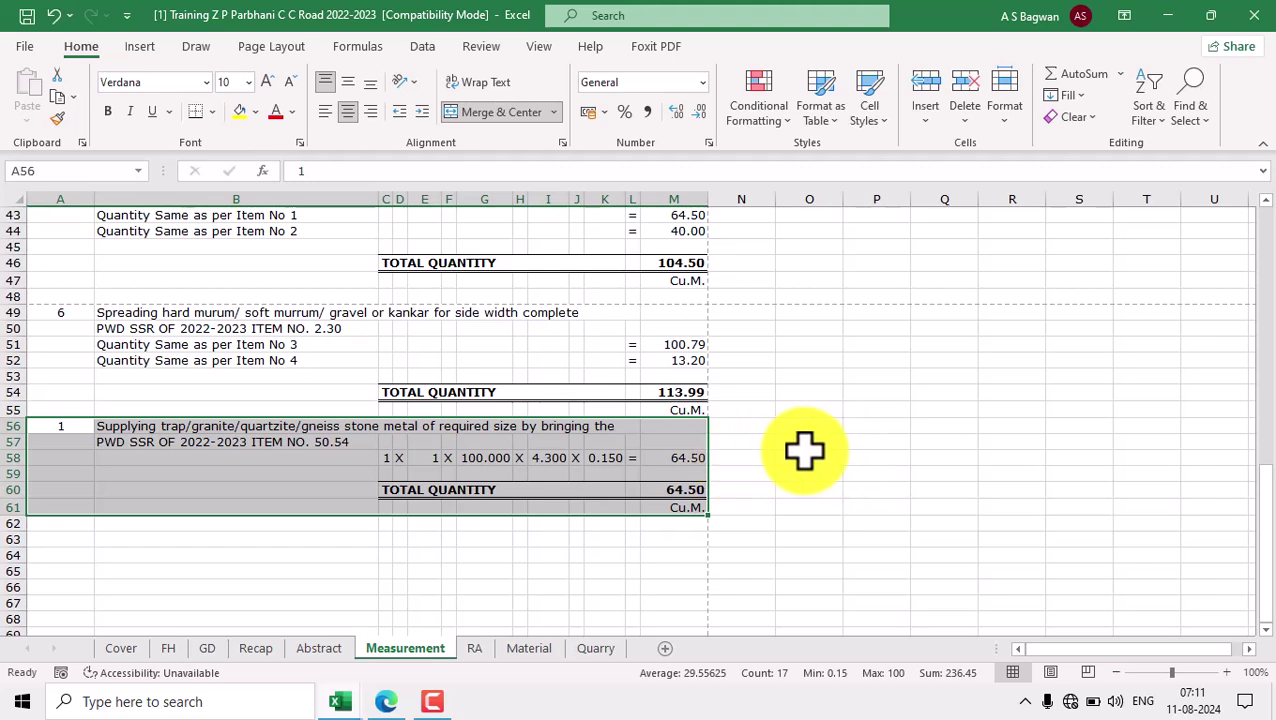
Number the pasted item block by entering =A49+1 in A56, continuing from item 6.
click(80, 425)
text(=)
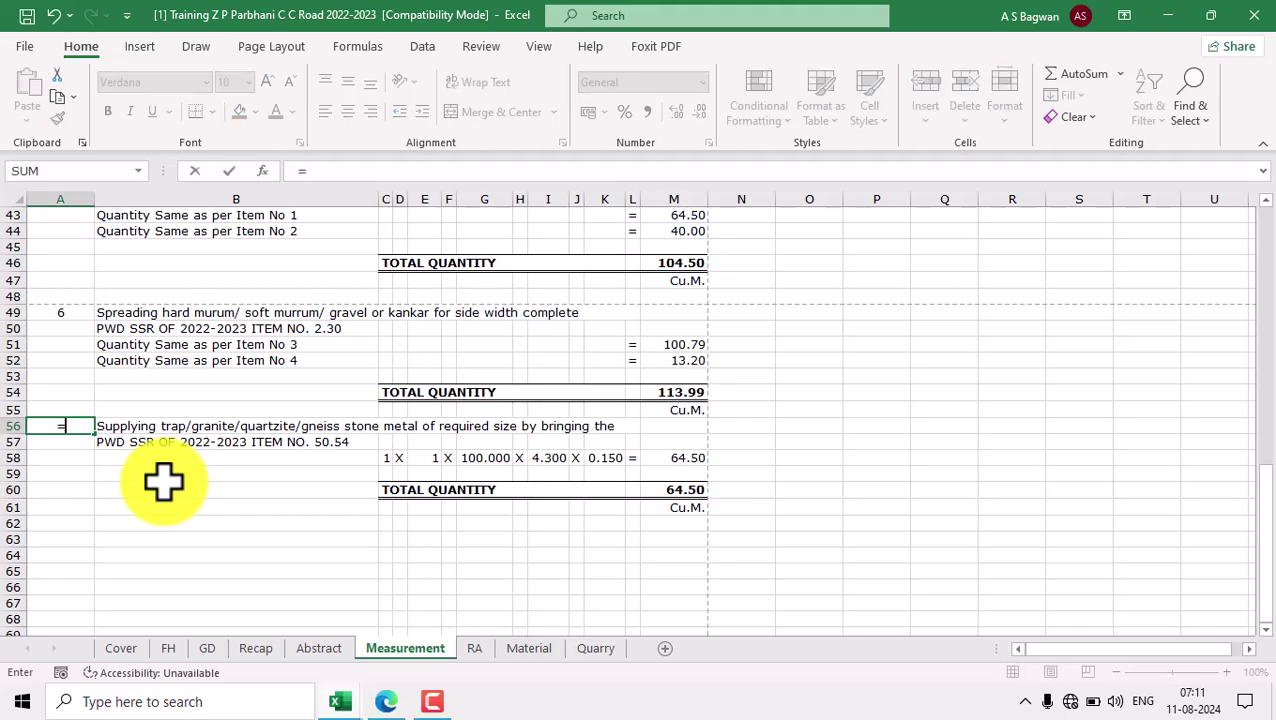
click(62, 312)
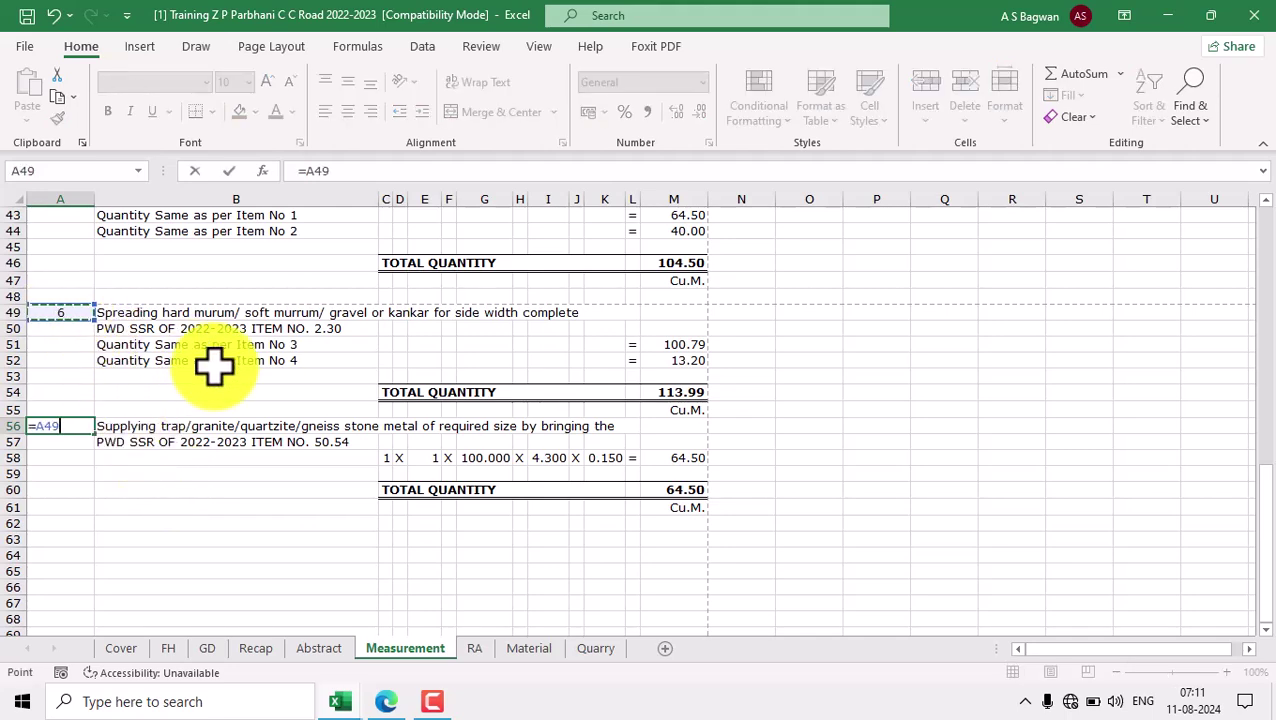
key(Return)
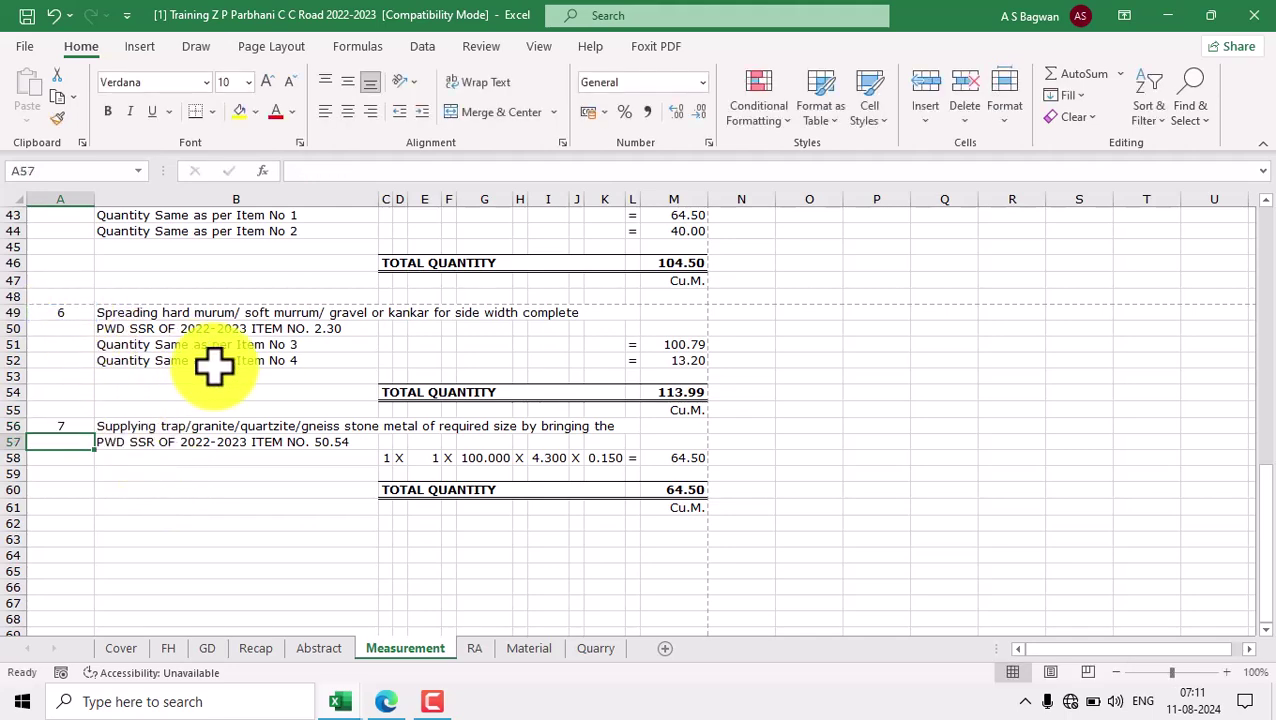
click(62, 426)
click(80, 314)
click(58, 424)
Try numbering the new block from item 5 instead by entering =A41+1 in A56.
scroll(80, 404, up, 3)
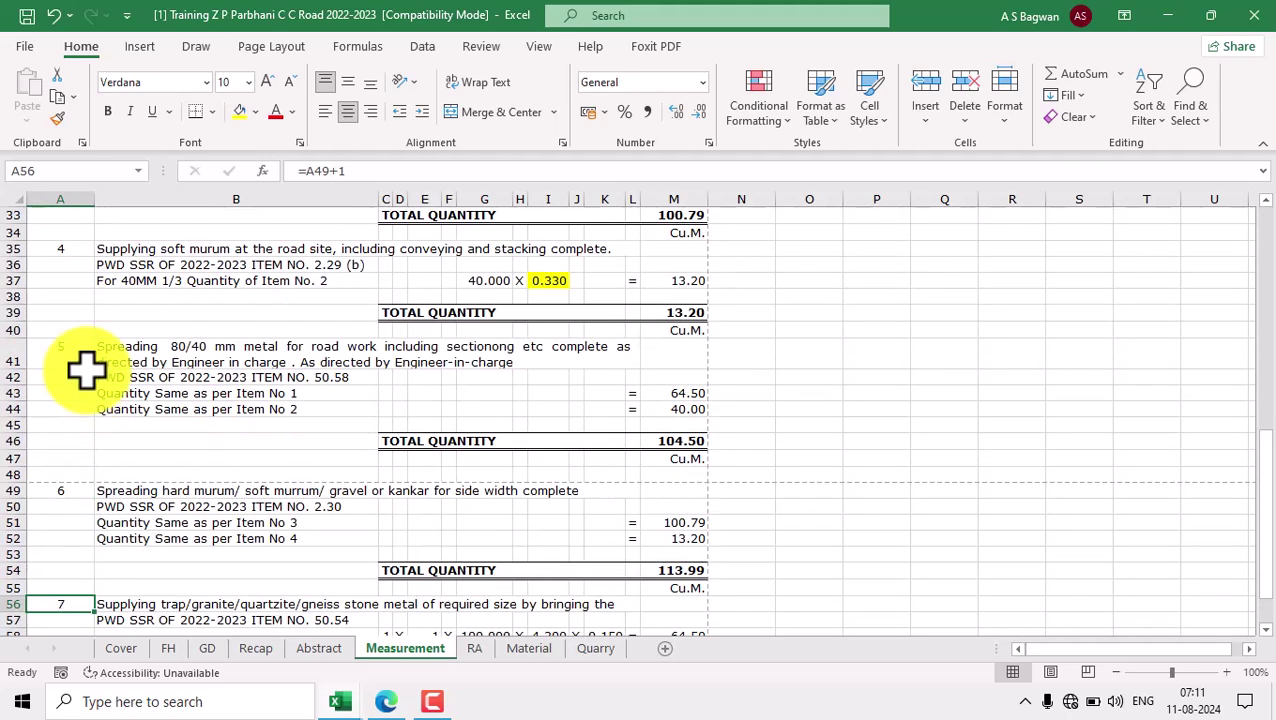
click(51, 342)
scroll(180, 385, down, 2)
scroll(190, 395, down, 1)
click(62, 427)
text(=)
scroll(170, 435, up, 2)
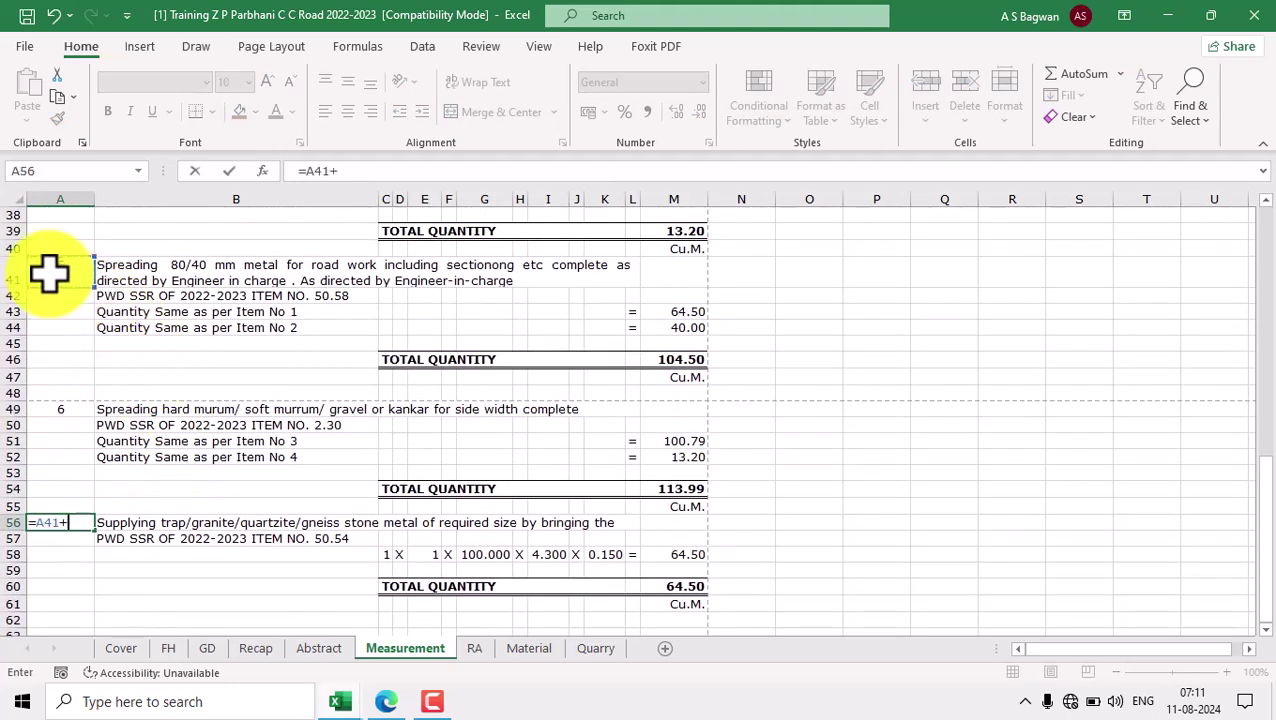
text(+1)
key(Return)
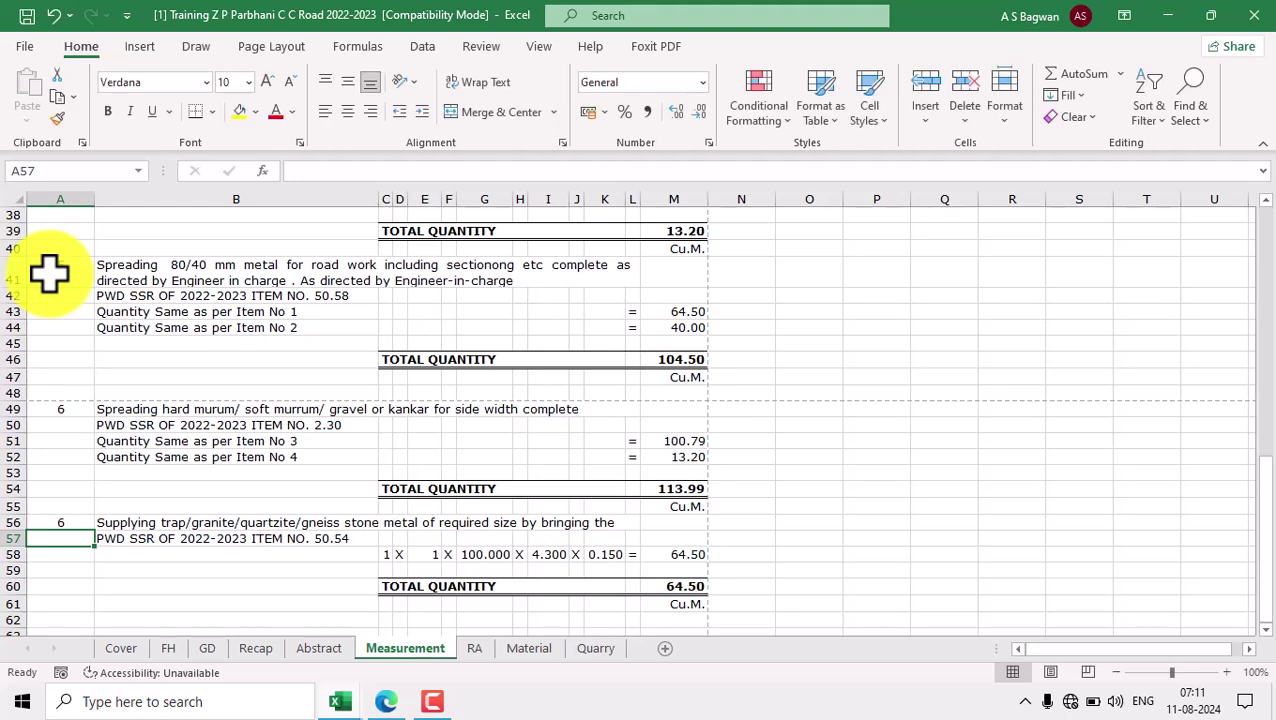
Set A56 back to =A49+1 so the numbering follows item 6.
click(68, 523)
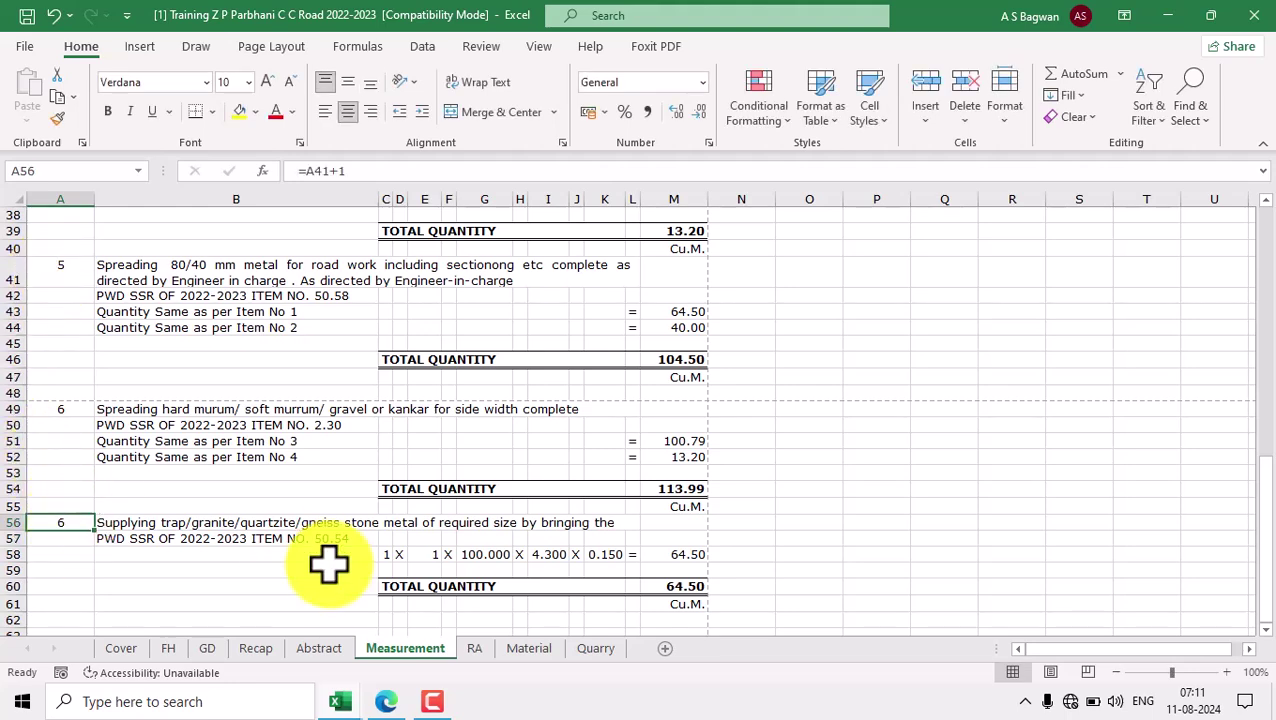
text(=)
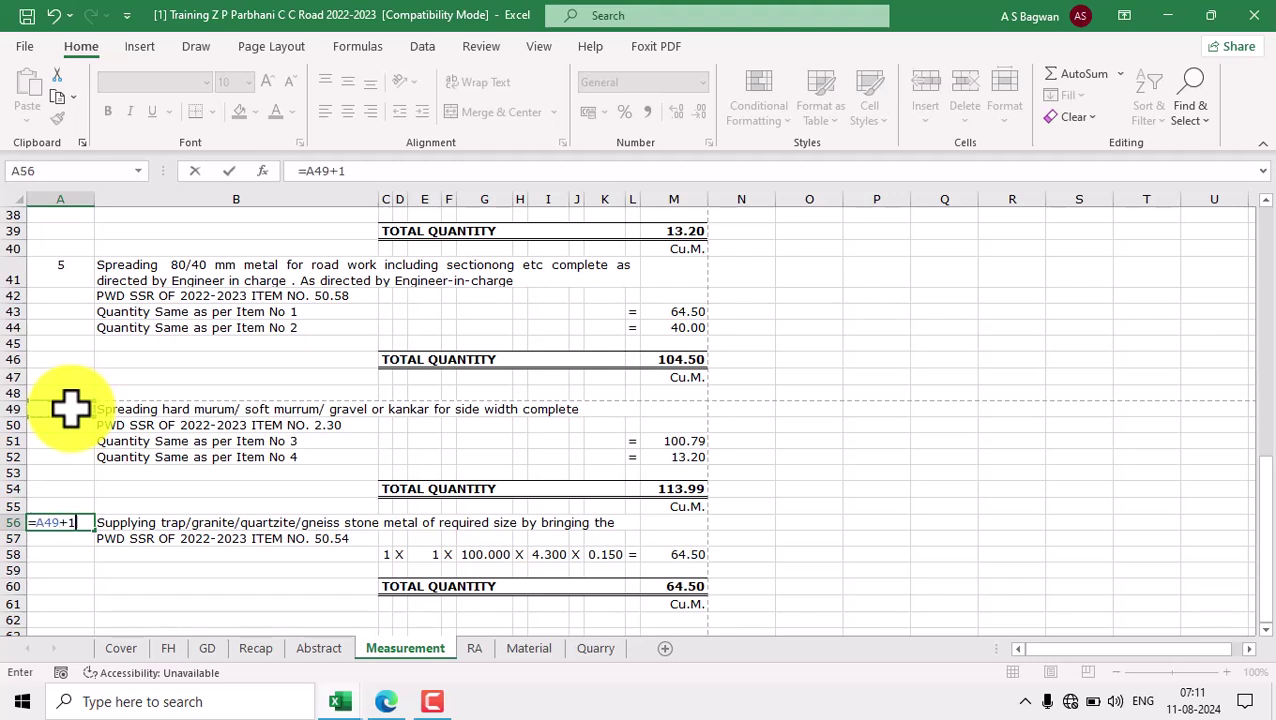
text(+1)
key(Return)
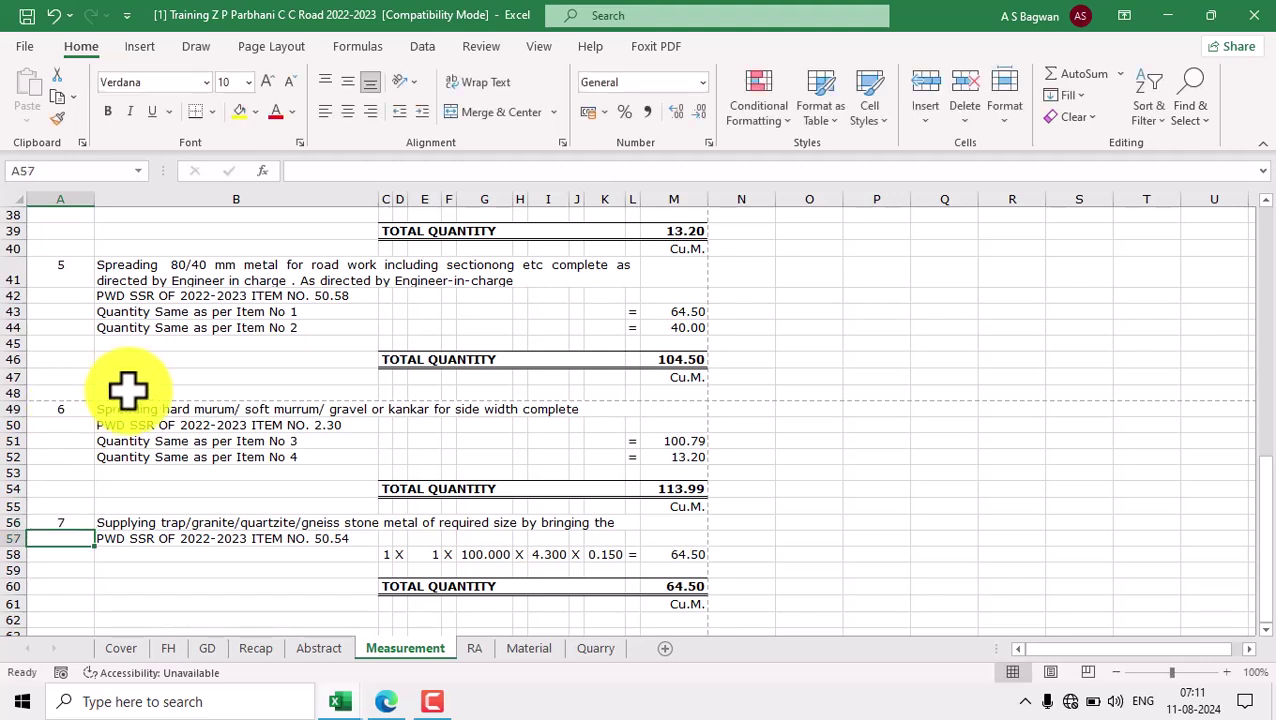
Increase the height of row 56 to show four lines of the new item's description.
click(214, 521)
drag(24, 530, 28, 581)
scroll(338, 533, down, 2)
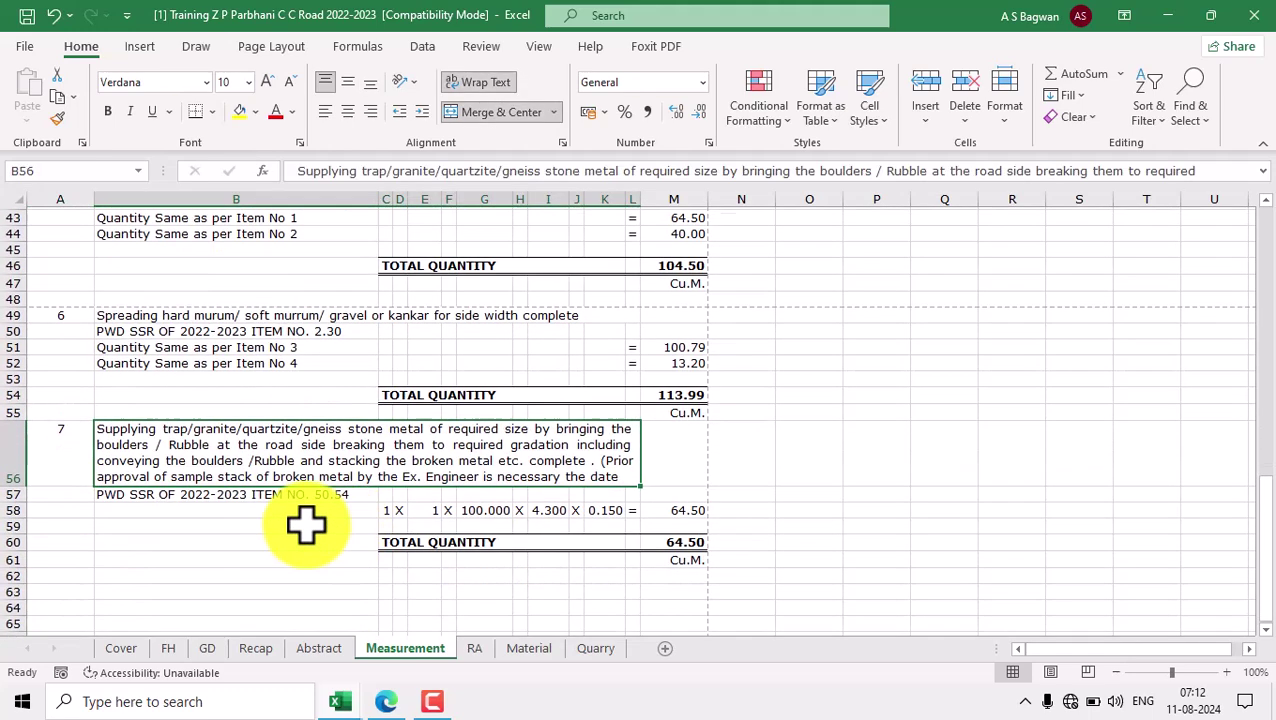
Change the SSR reference in B57 to PWD SSR OF 2022-2023 ITEM NO. 50.59.
click(361, 490)
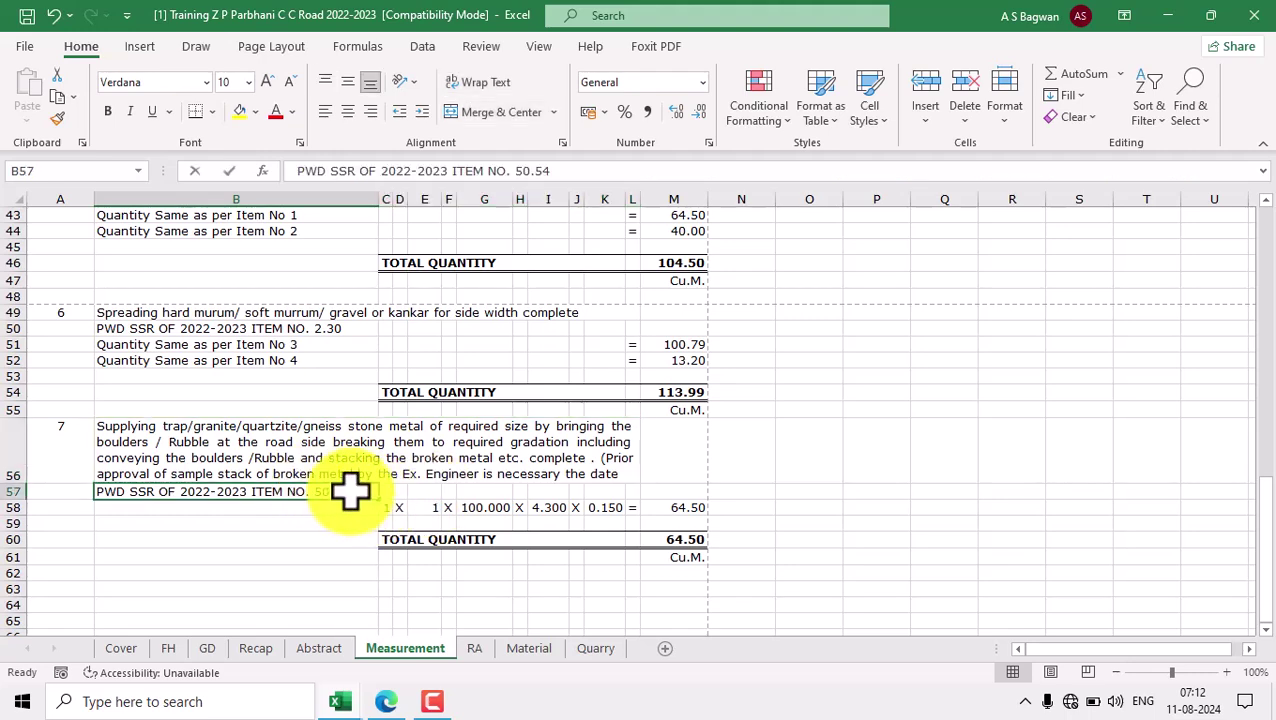
double_click(350, 490)
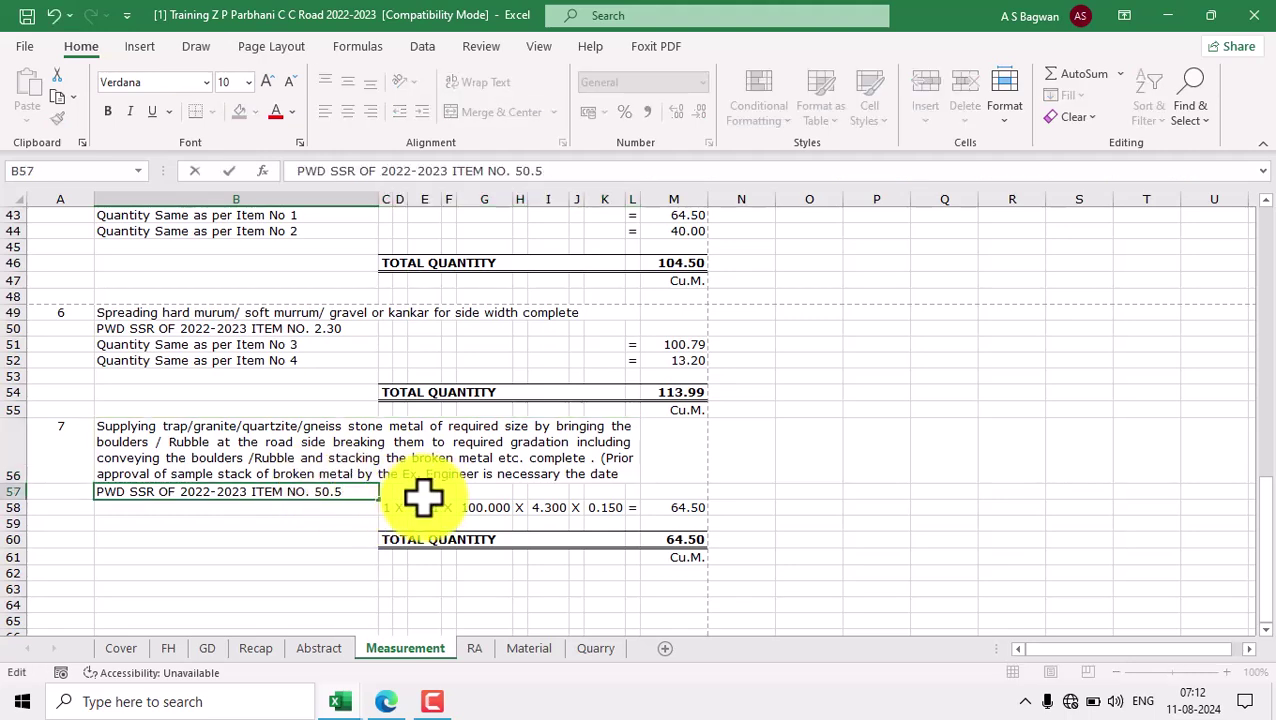
click(296, 553)
click(345, 495)
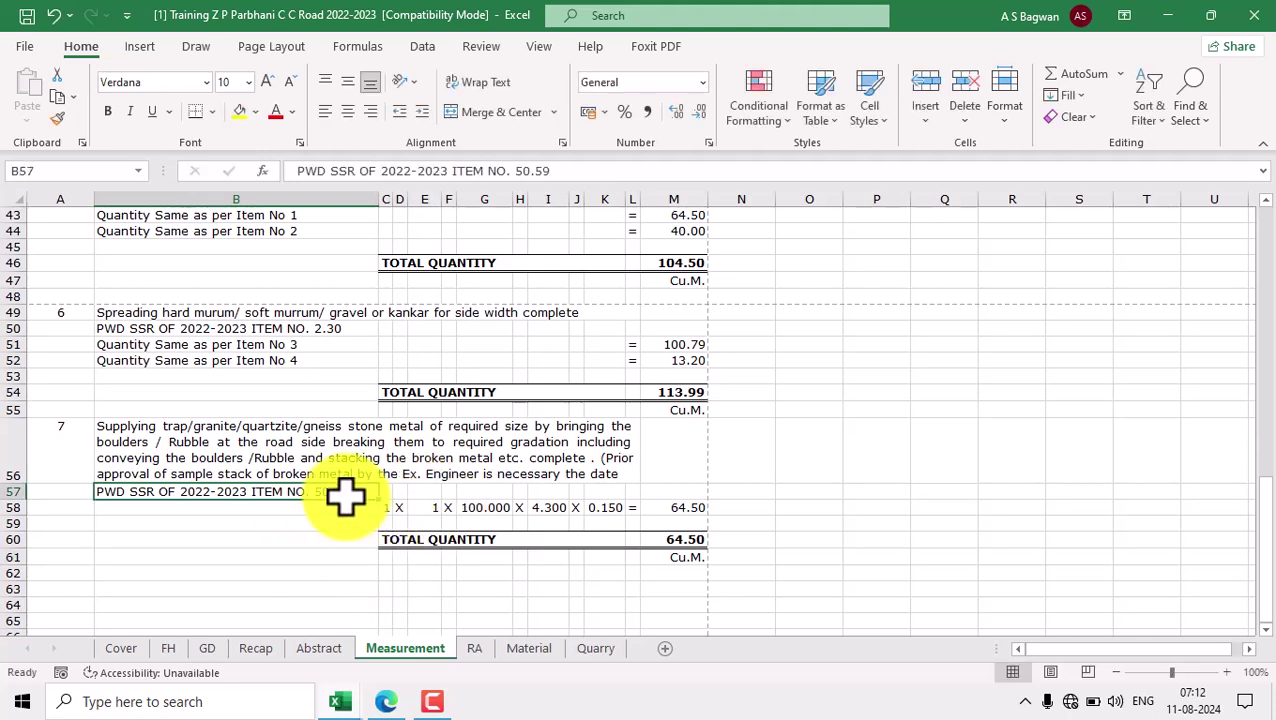
Copy the full description text of SSR item 50.59 from E1893 in the SSR_2022-23 workbook.
click(370, 444)
mouse_move(338, 700)
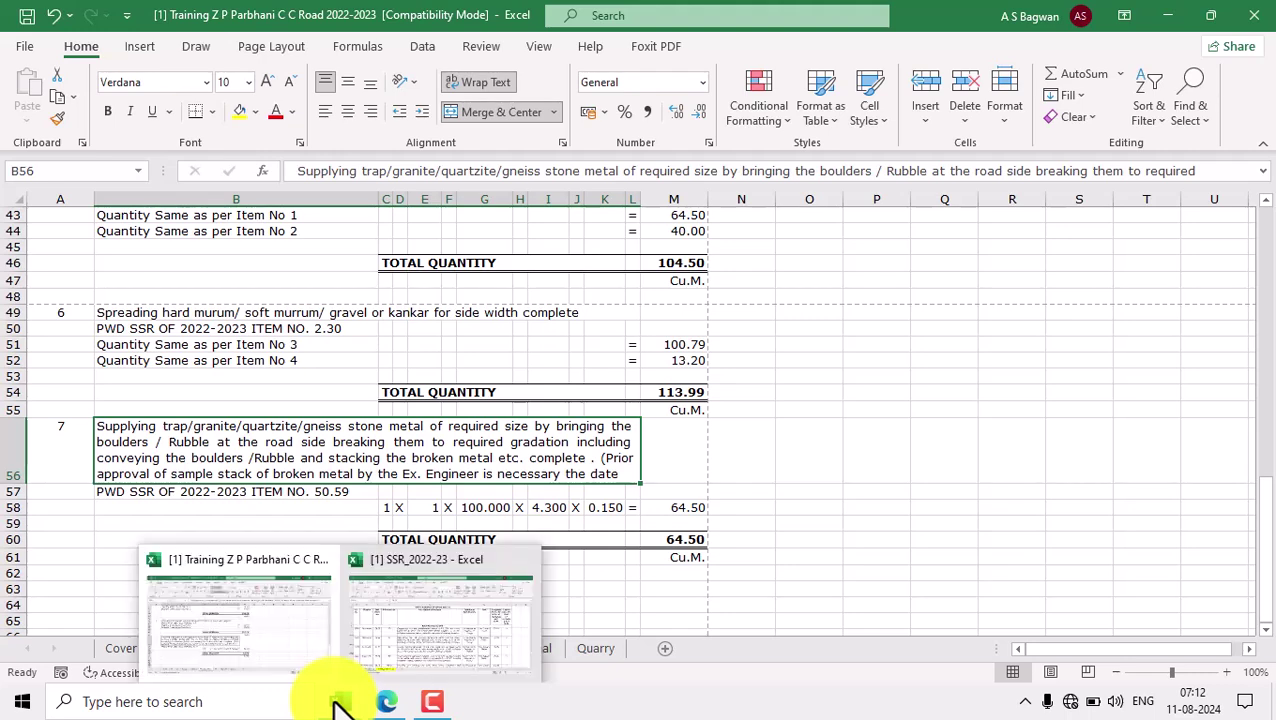
click(433, 632)
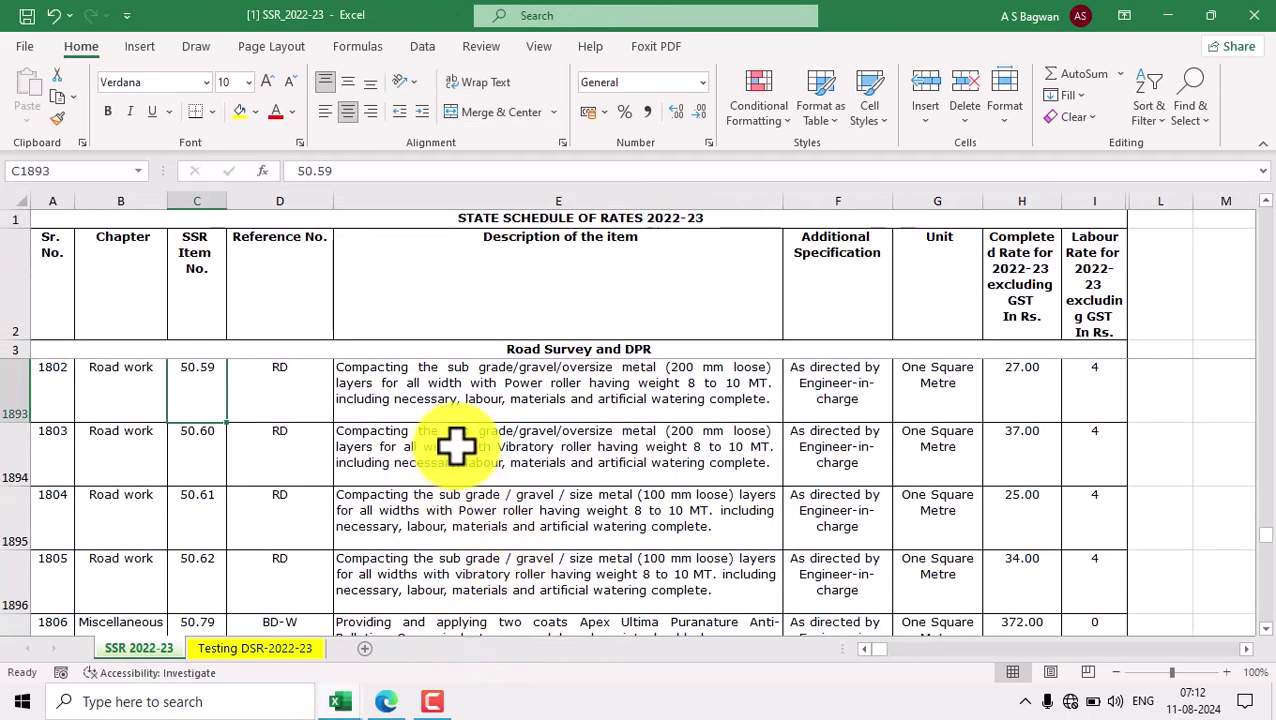
click(440, 382)
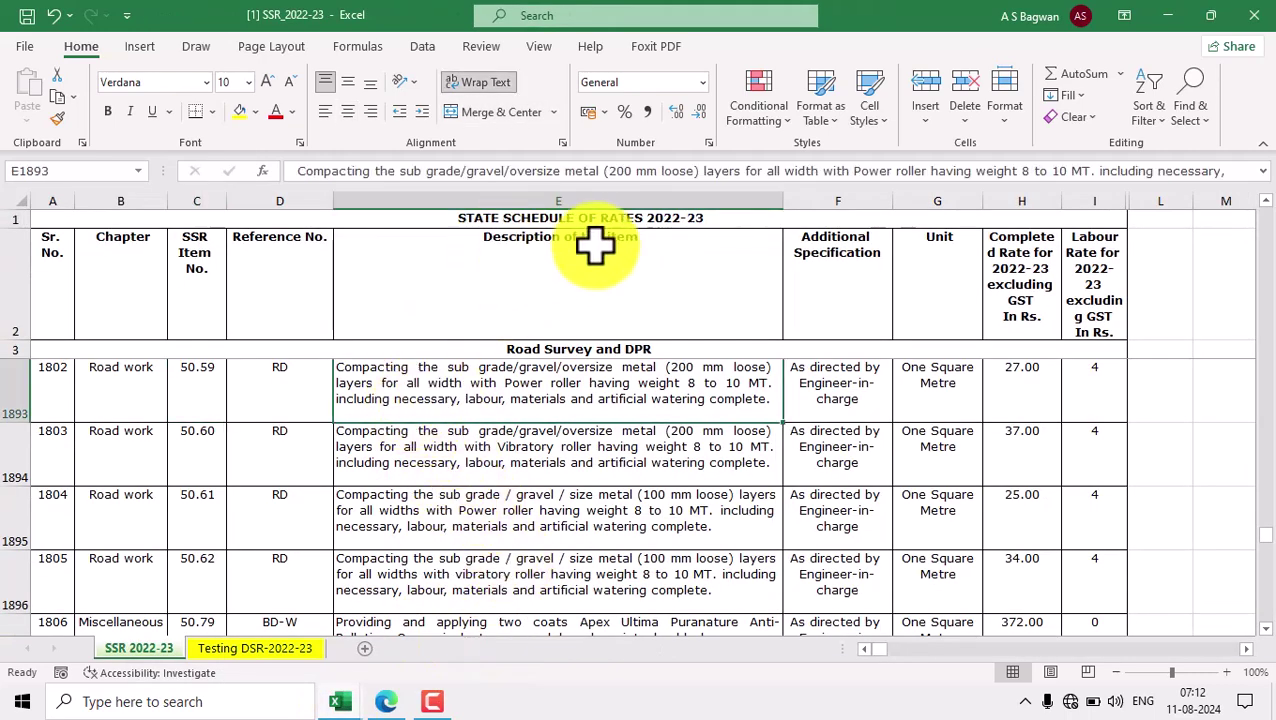
click(189, 393)
double_click(578, 400)
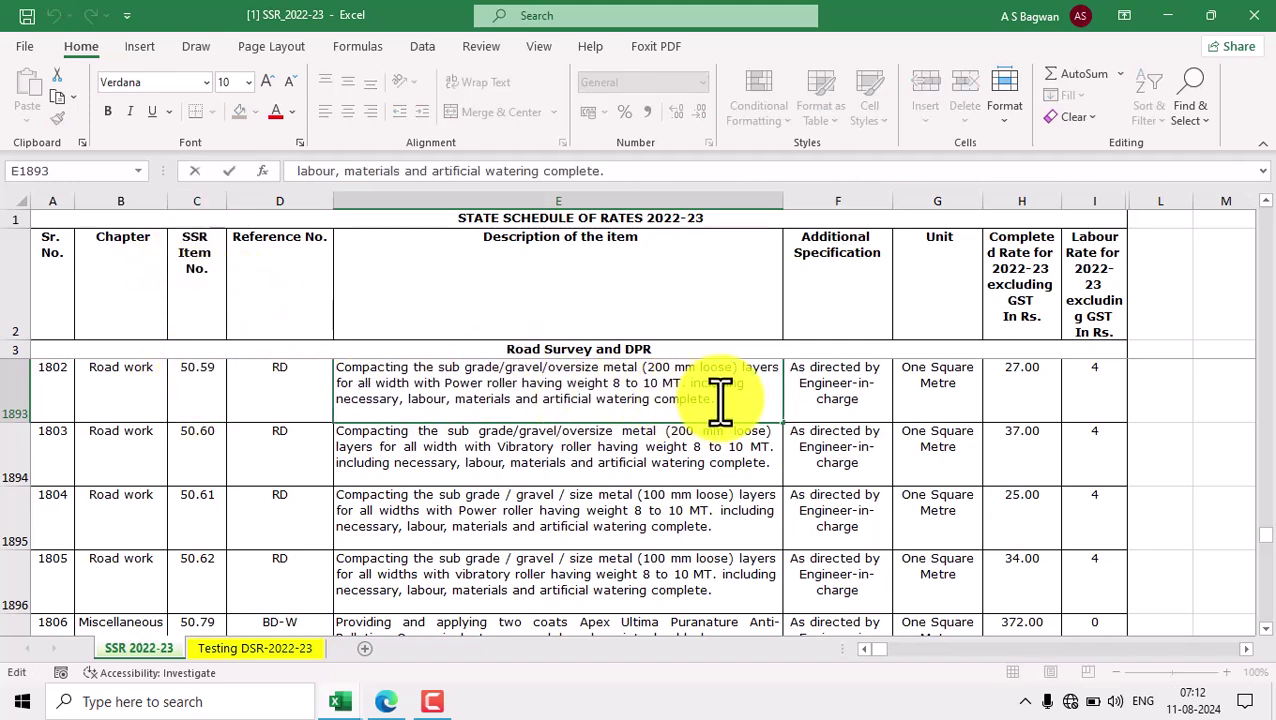
drag(722, 397, 262, 364)
key(ctrl+c)
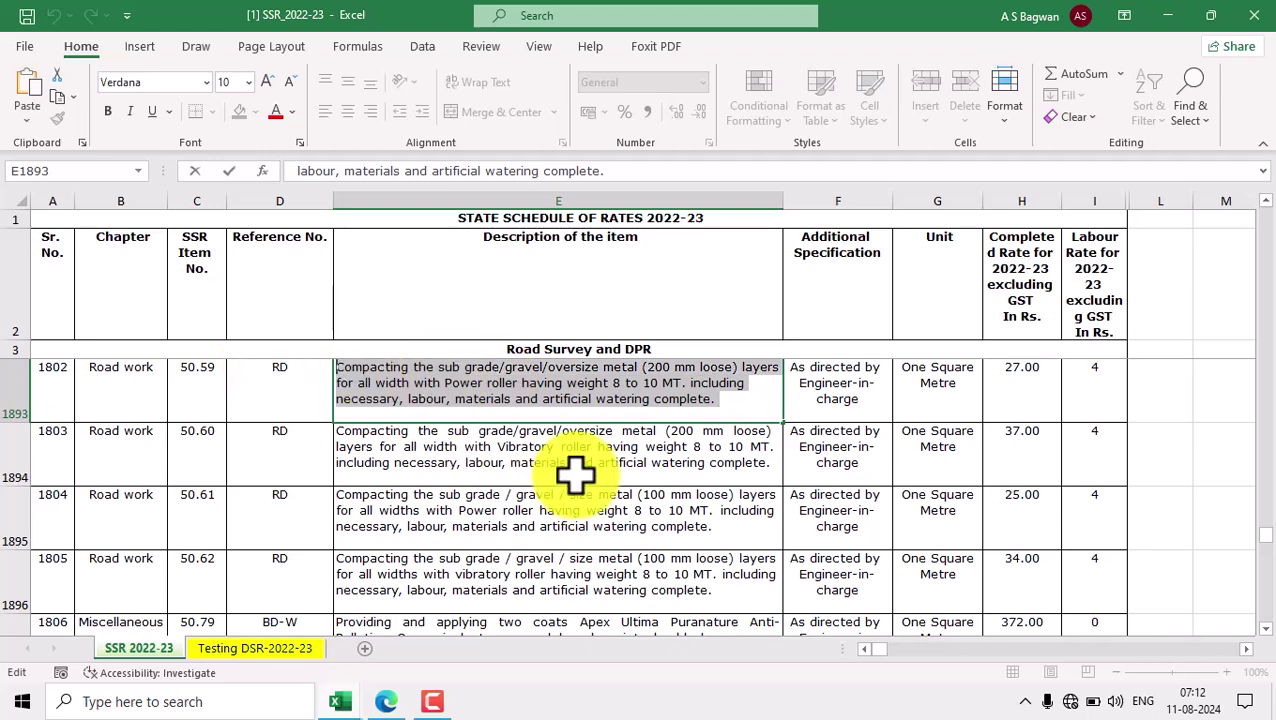
Replace the description in B56 of the estimate's Measurement sheet with the copied compacting description.
mouse_move(343, 698)
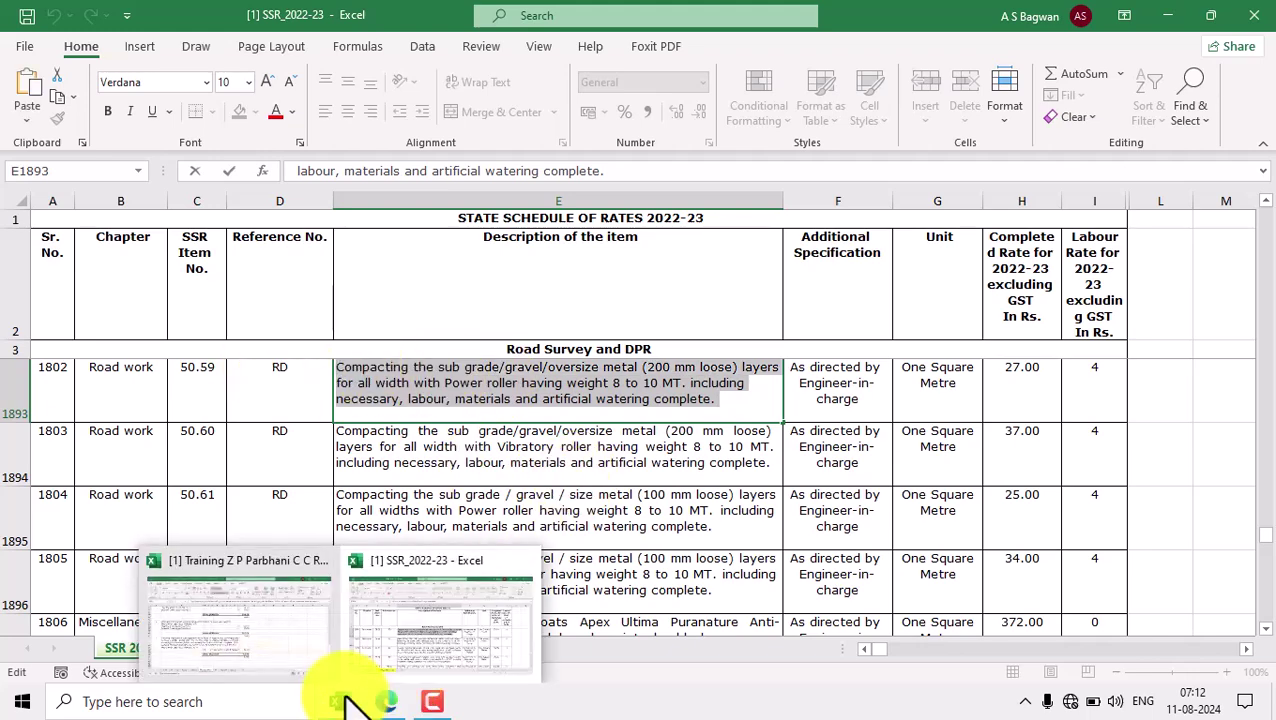
click(290, 655)
double_click(432, 453)
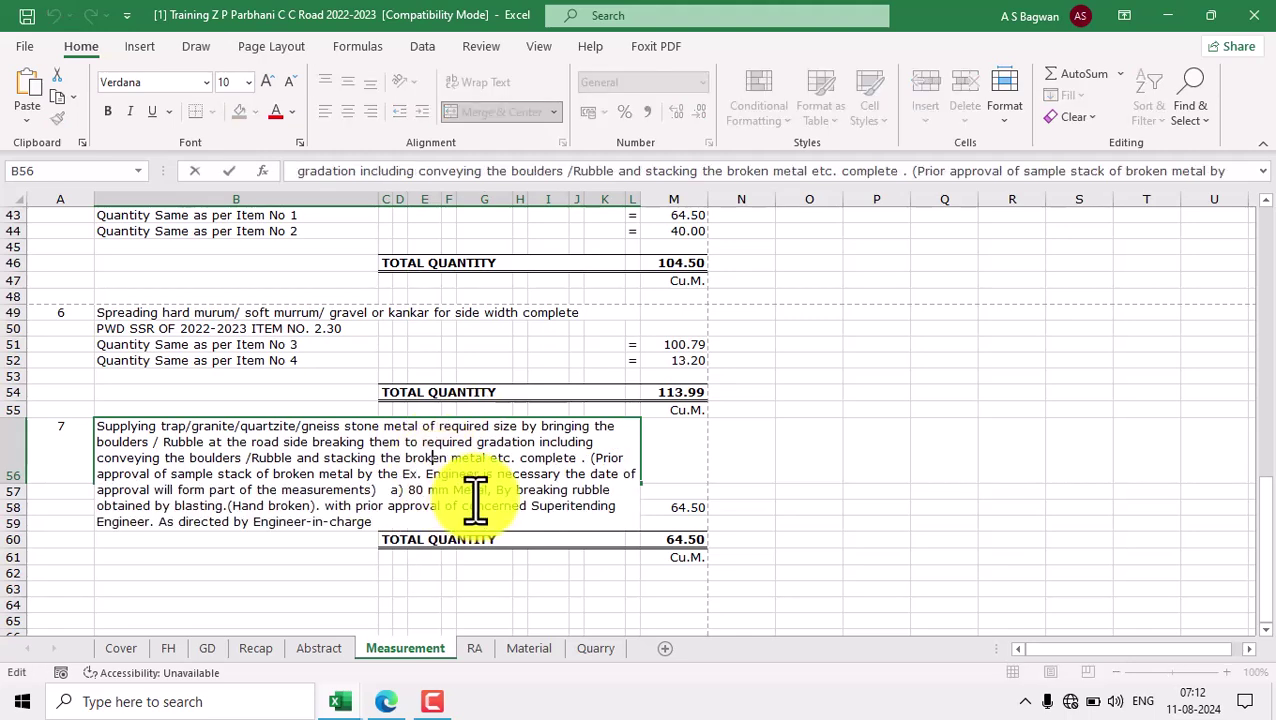
key(ctrl+a)
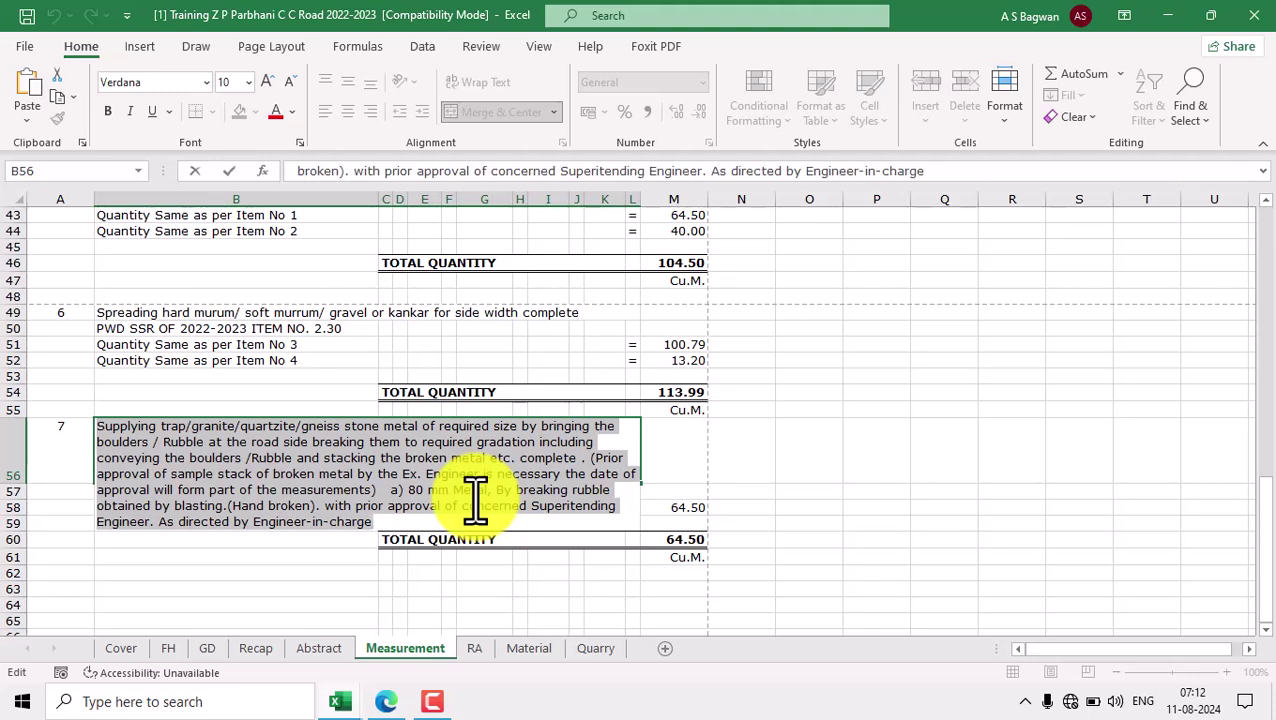
key(ctrl+v)
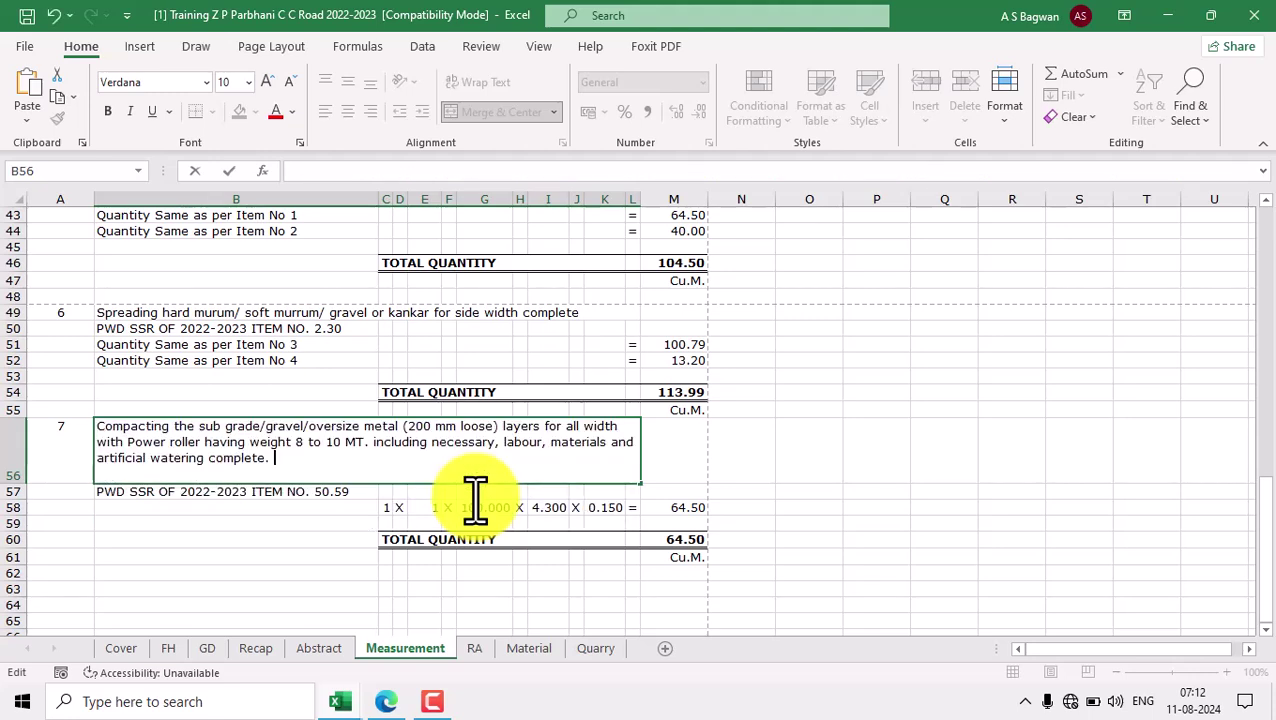
key(ctrl+Return)
Copy the additional specification "As directed by Engineer-in-charge" of item 50.59 from F1893 in the SSR_2022-23 workbook.
key(alt+Tab)
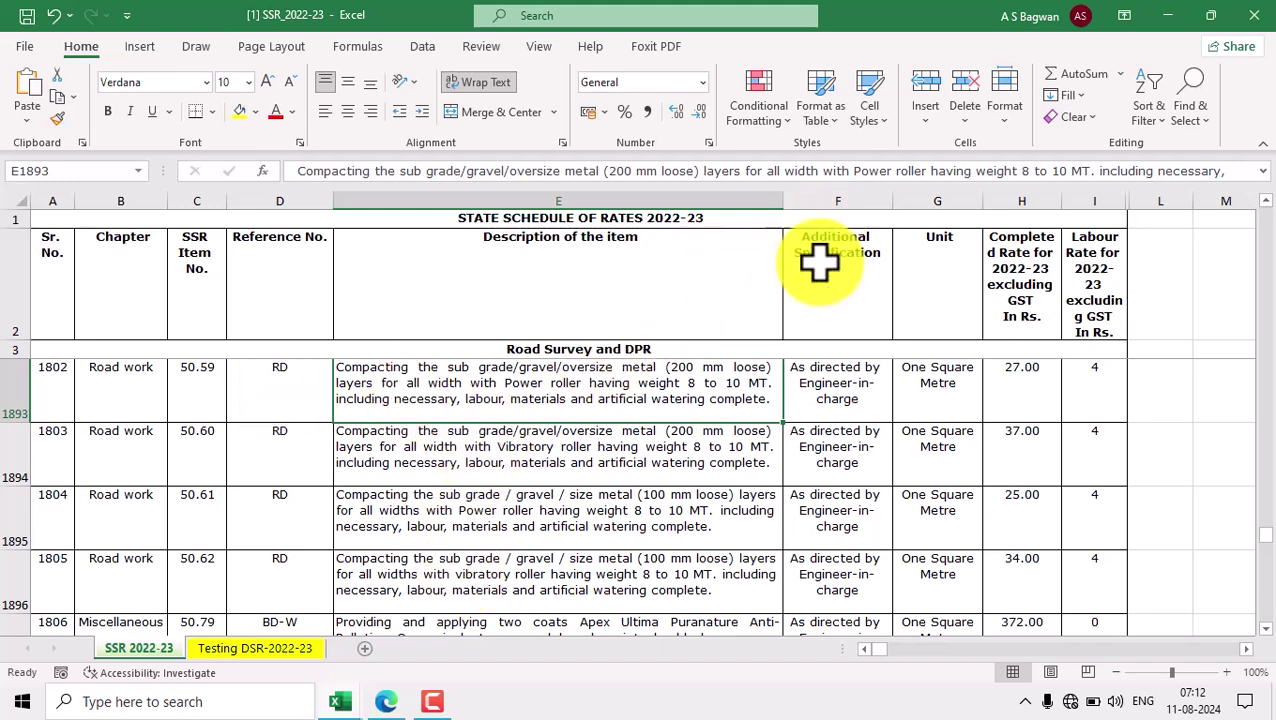
click(868, 400)
double_click(869, 399)
drag(869, 399, 772, 368)
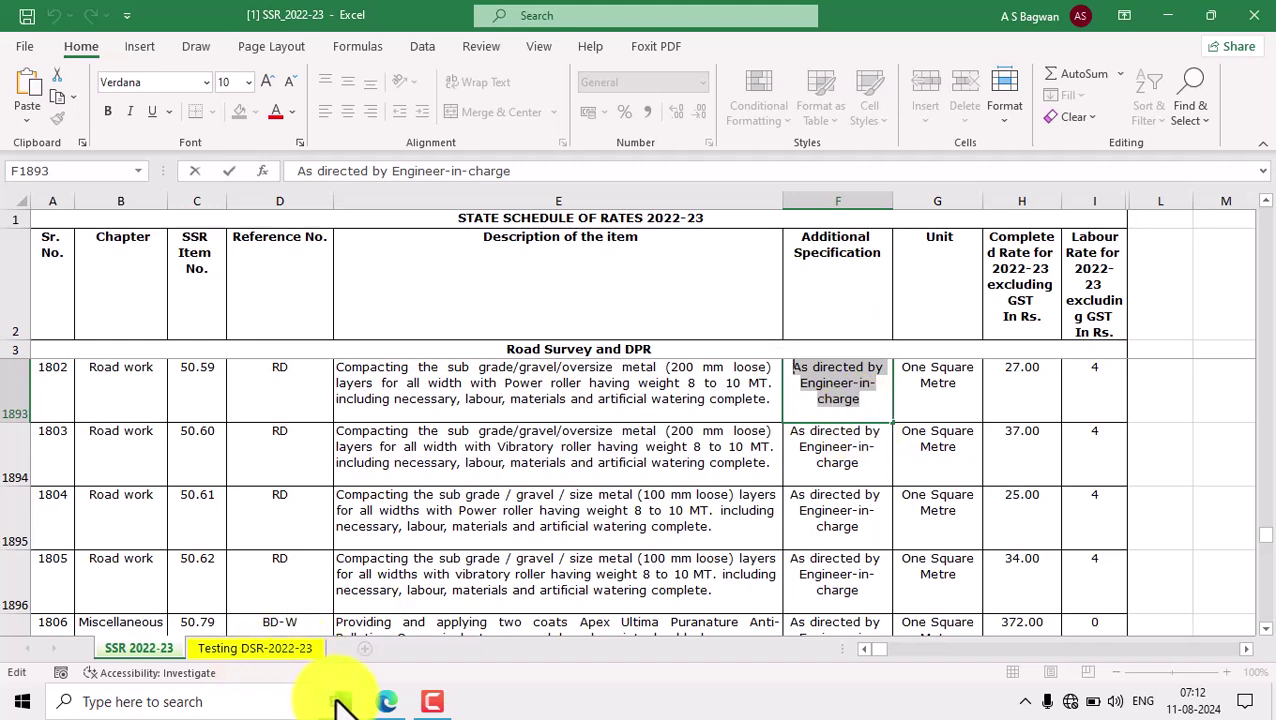
Append "As directed by Engineer-in-charge" to the end of the description in B56 of the Measurement sheet.
mouse_move(340, 705)
click(300, 672)
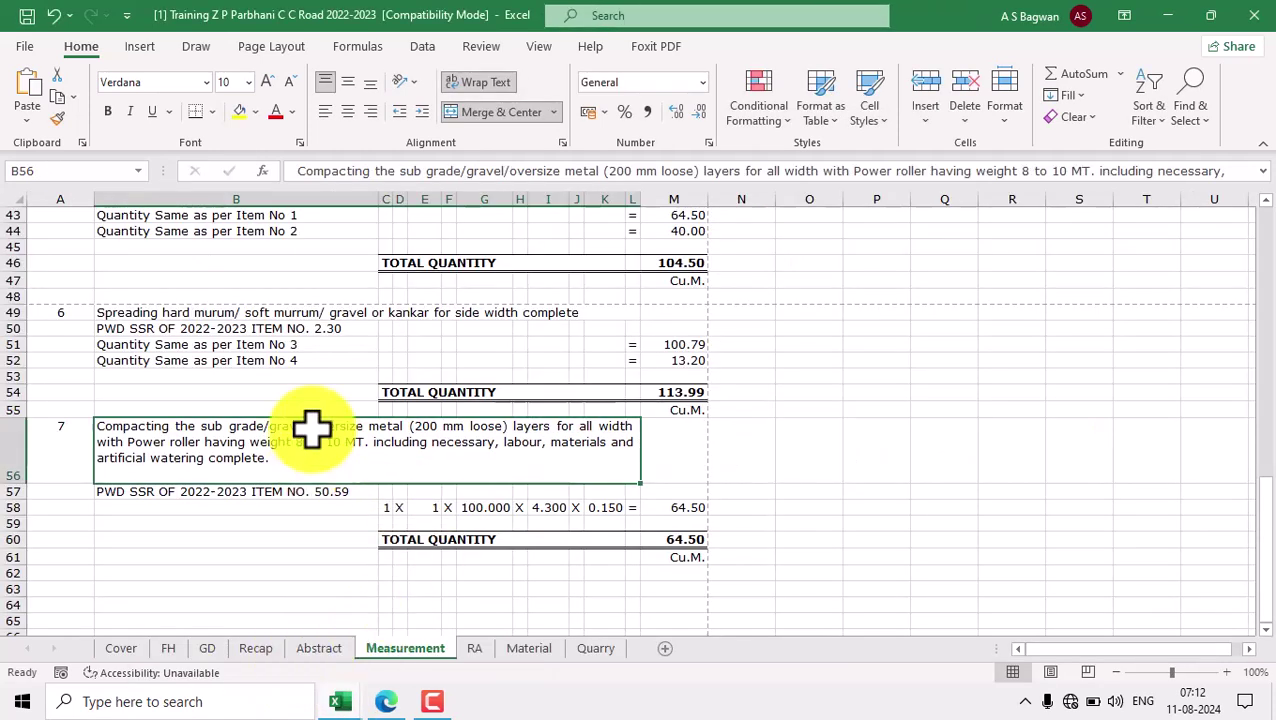
double_click(297, 463)
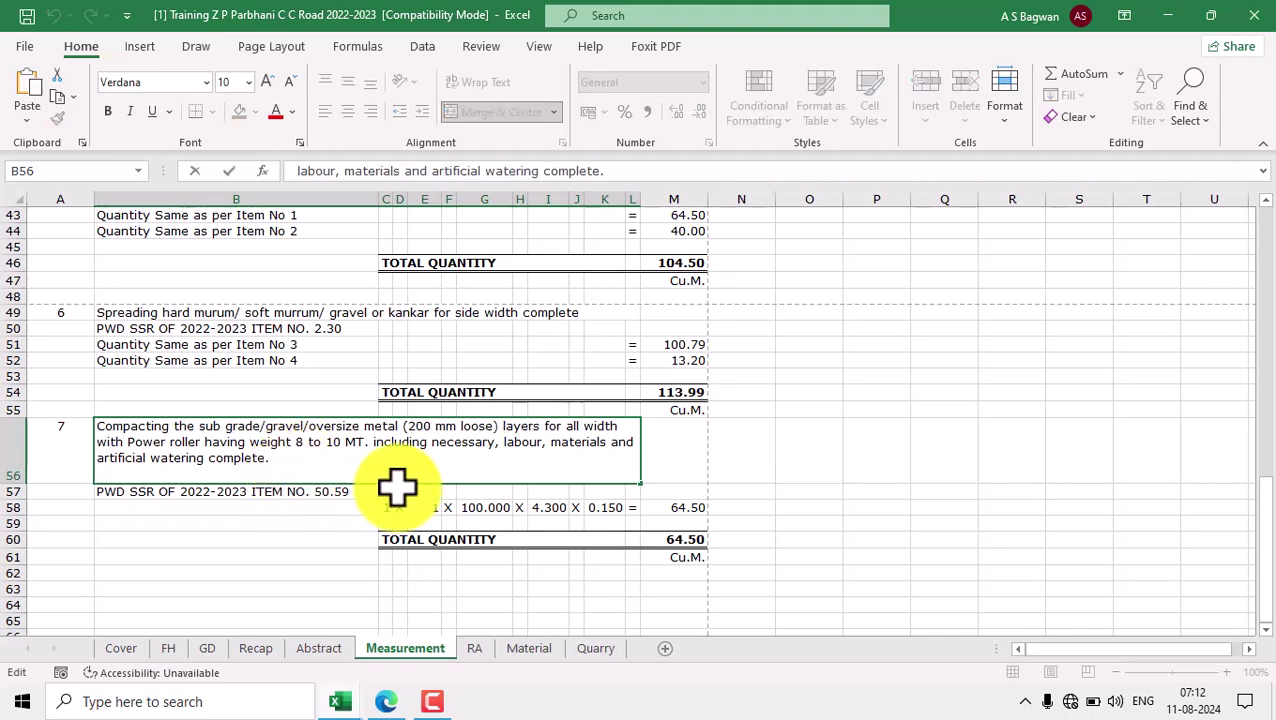
click(295, 537)
click(142, 477)
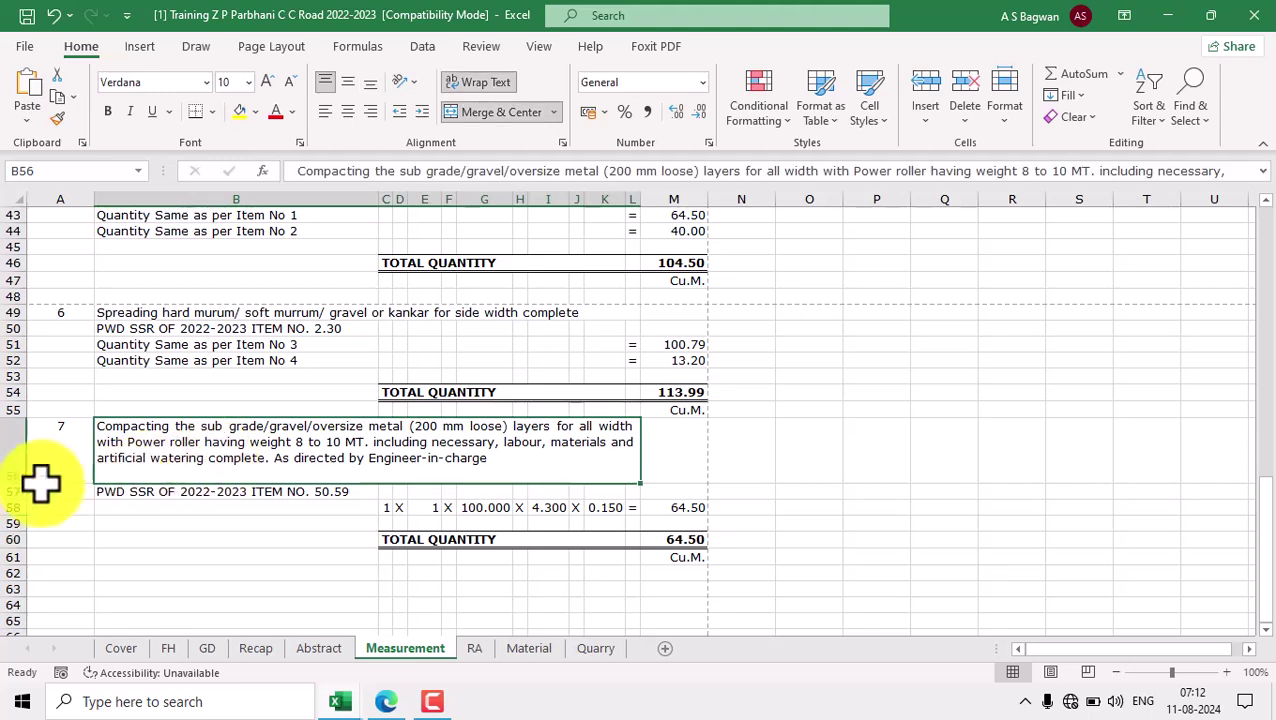
Reduce the height of row 56 to fit the three-line description, and review item 7's number, description and SSR reference.
drag(14, 483, 350, 480)
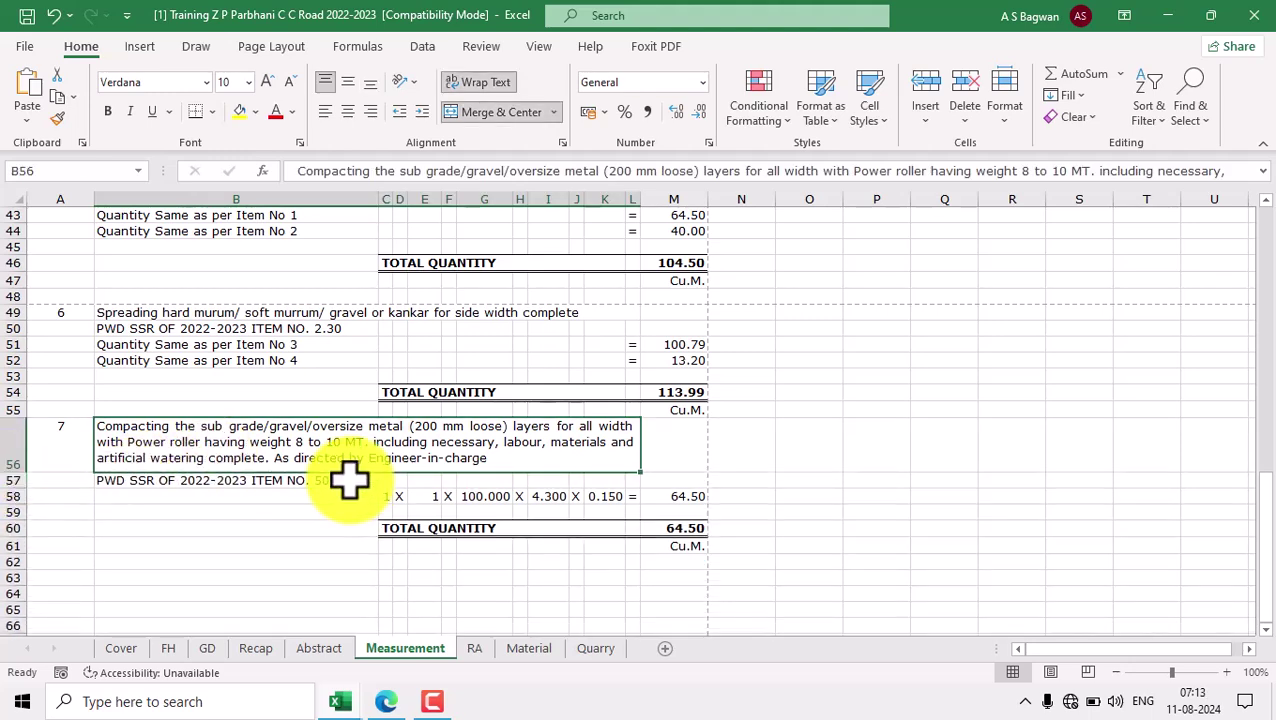
click(61, 451)
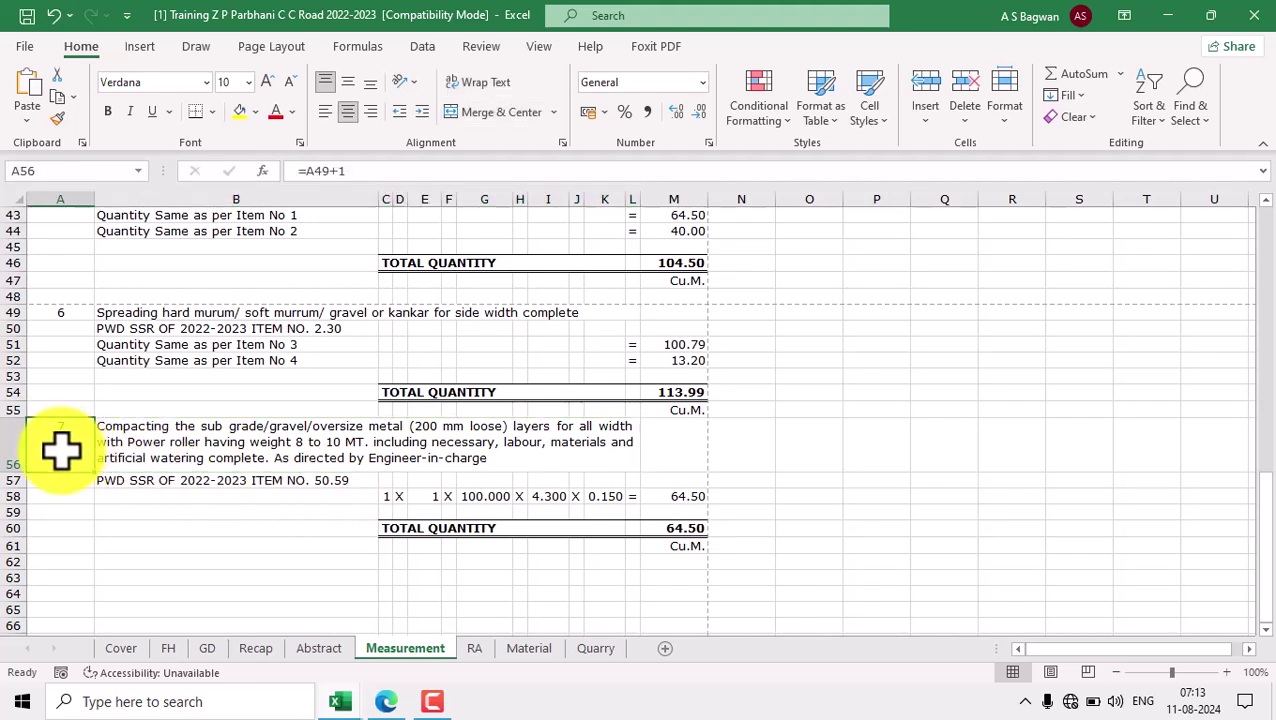
click(313, 484)
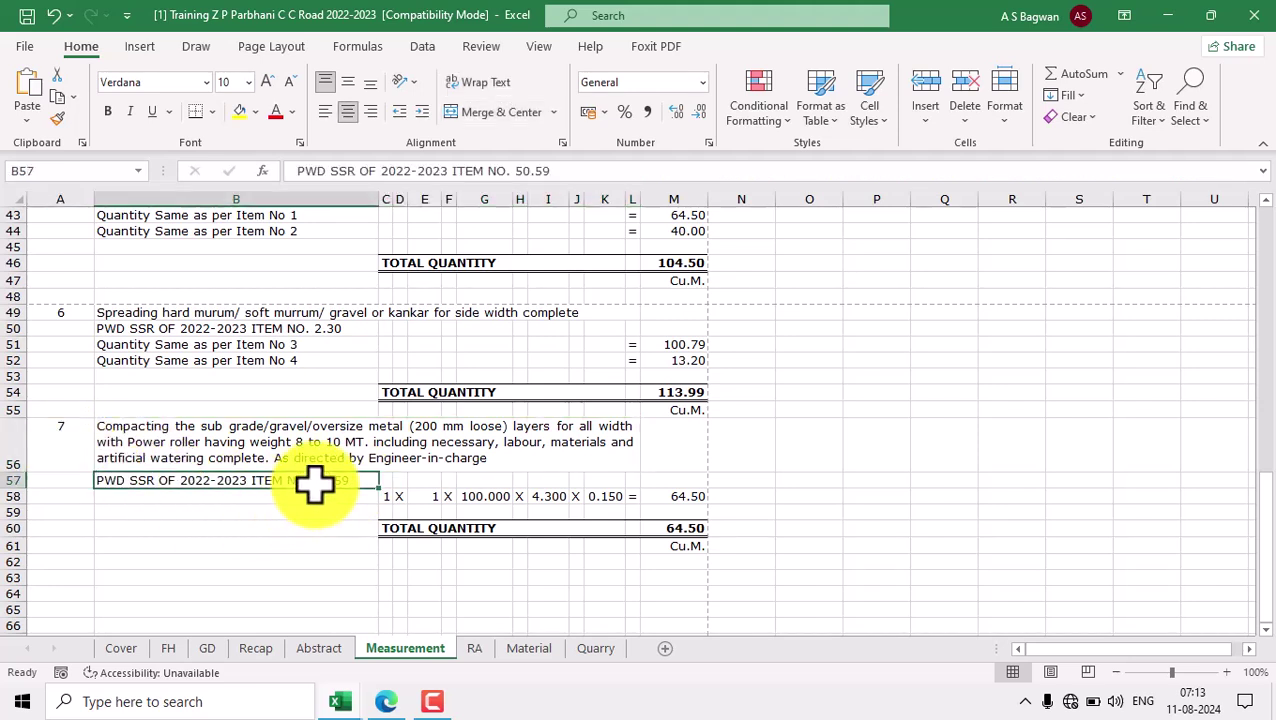
click(416, 436)
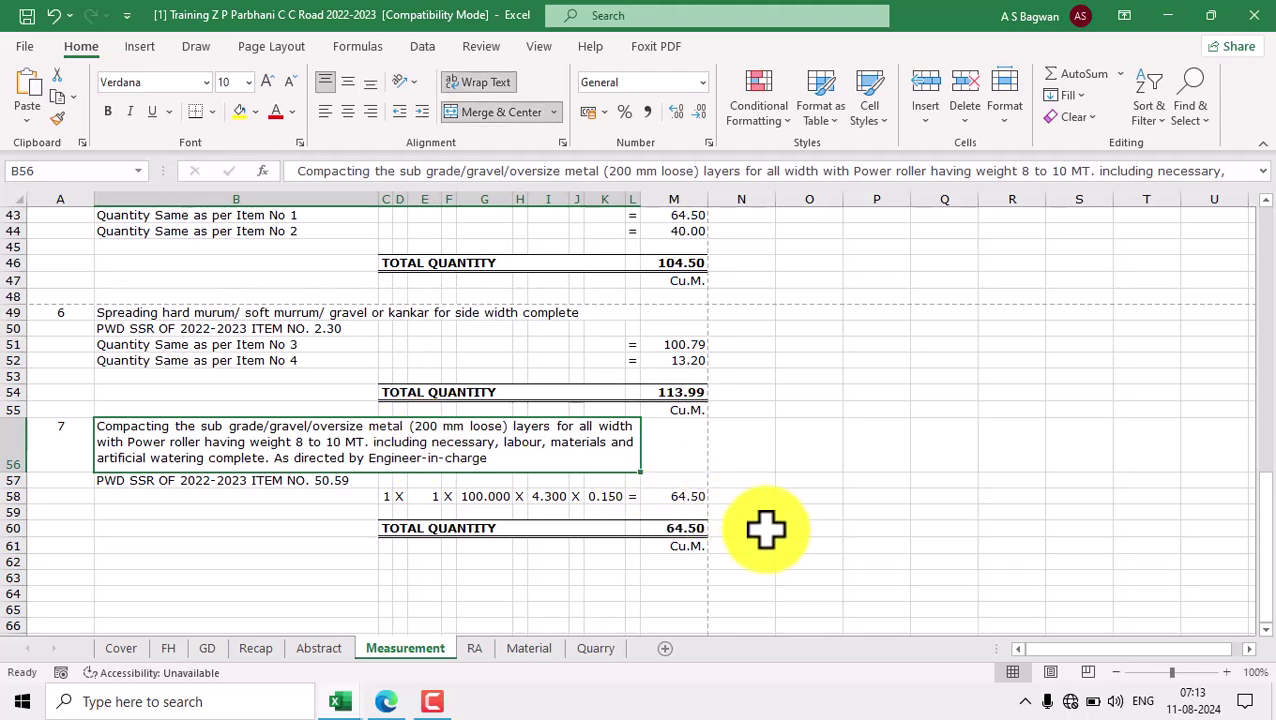
Check the unit of item 50.59 in the SSR_2022-23 workbook, and change item 7's unit in M61 of the Measurement sheet to Sq.M.
click(684, 545)
mouse_move(345, 702)
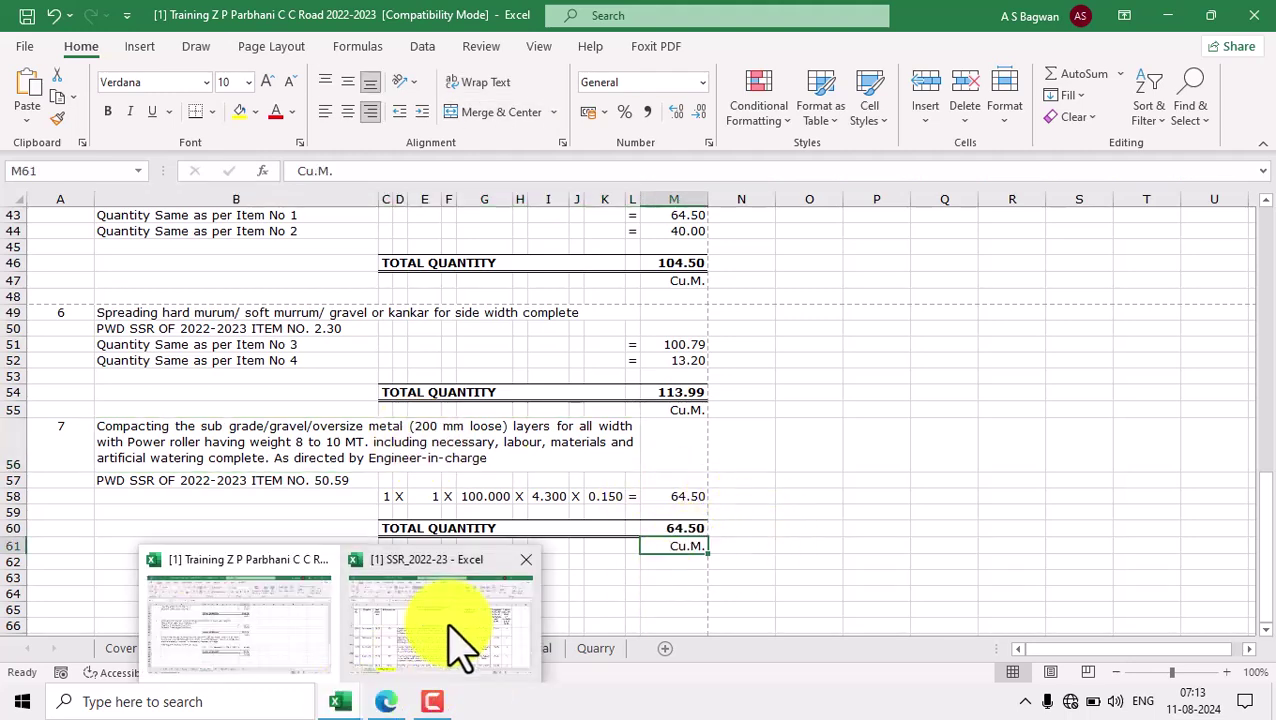
click(427, 655)
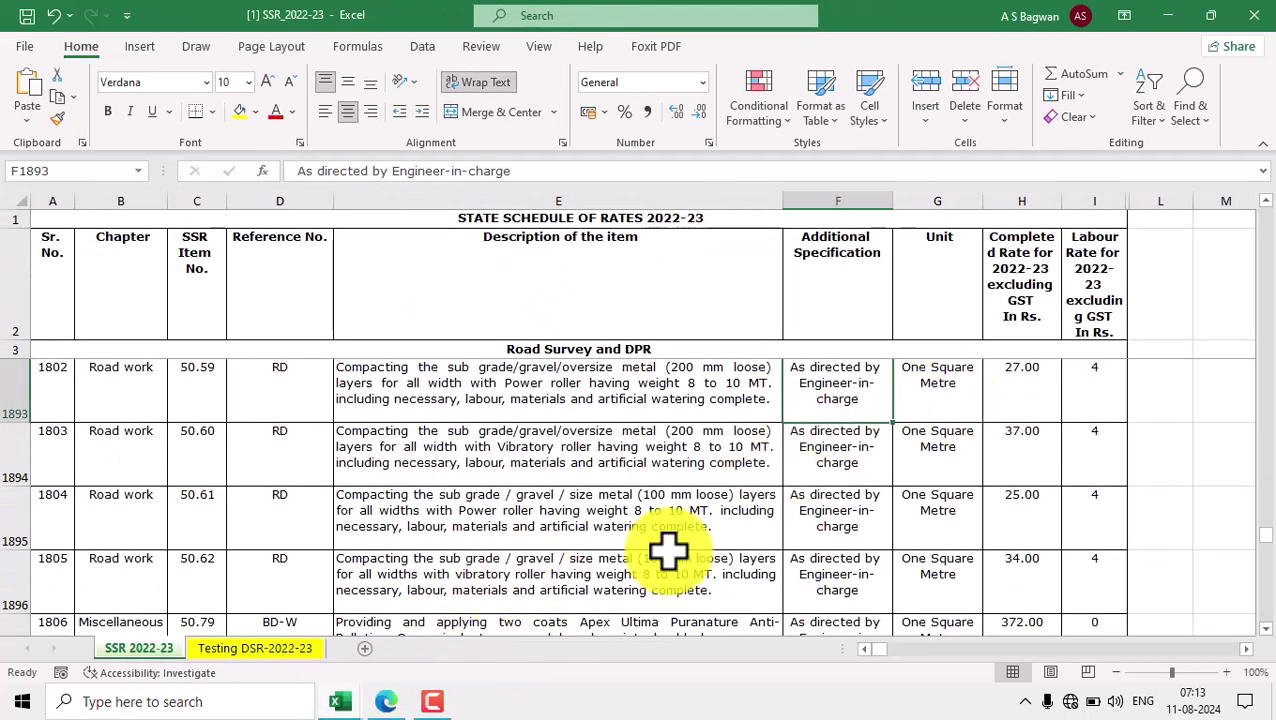
mouse_move(342, 702)
click(285, 649)
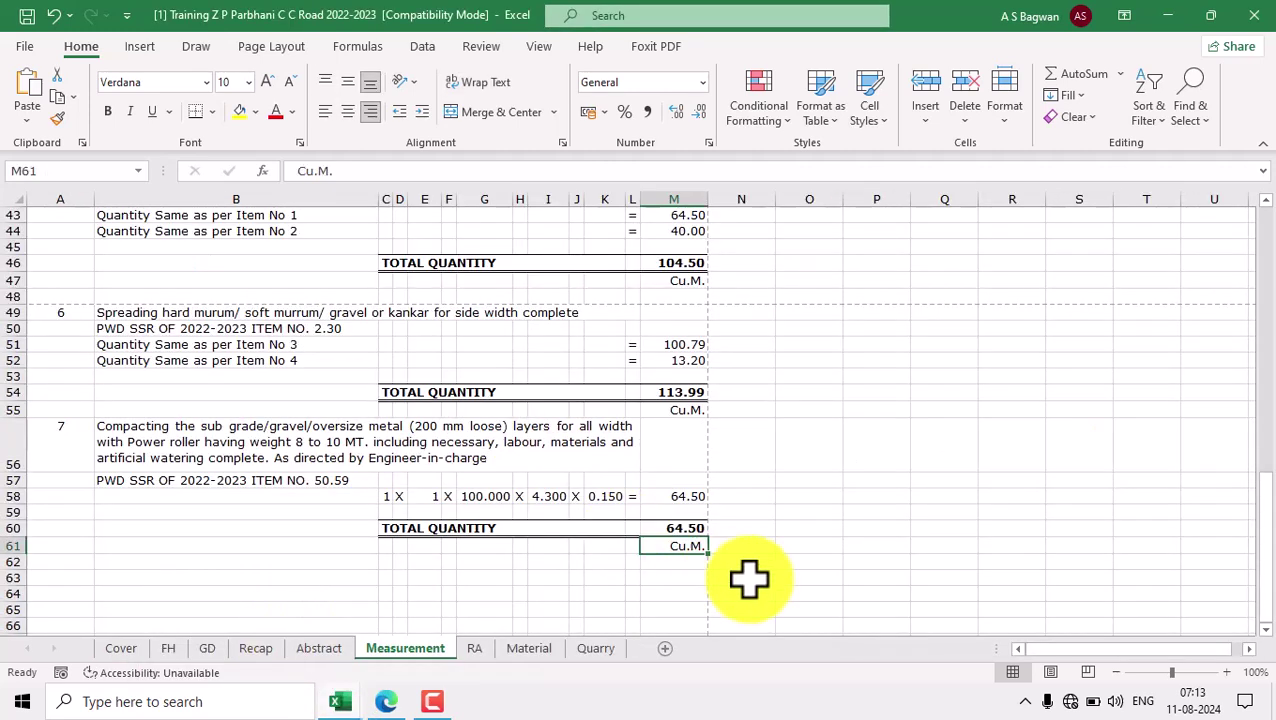
double_click(686, 545)
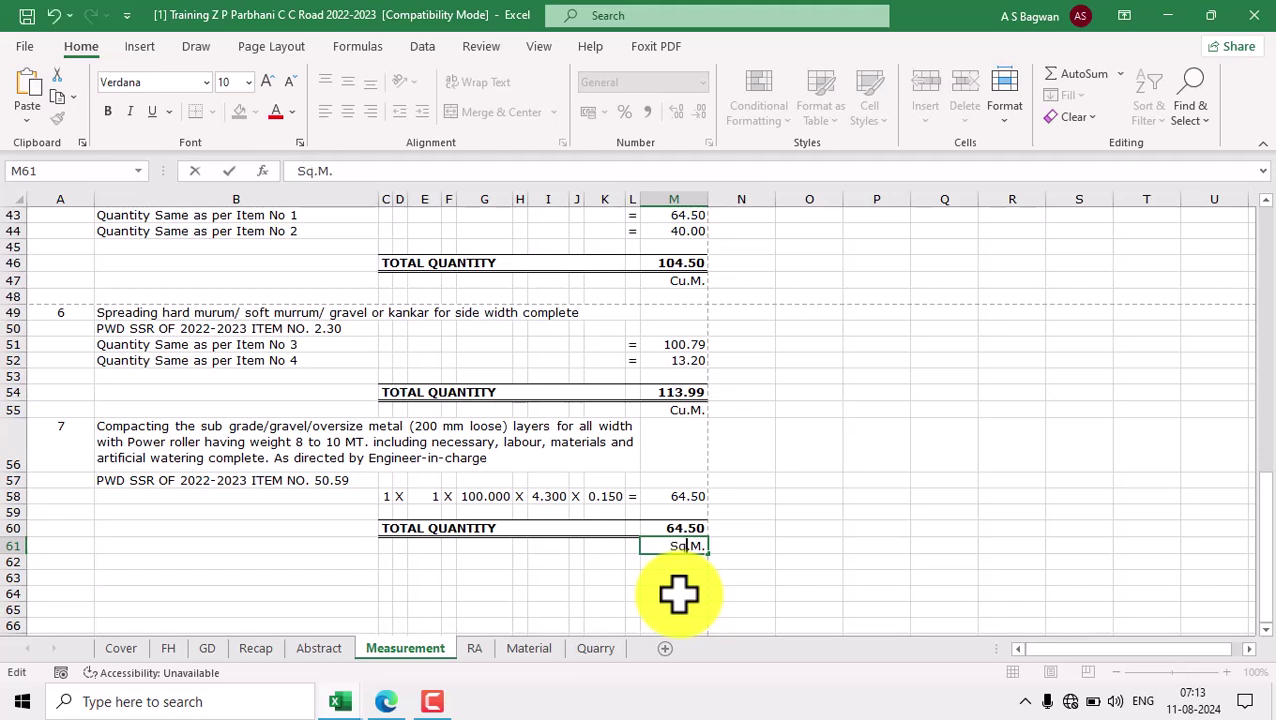
Clear the depth factor "X 0.150" from J58:K58 of item 7, and check the quantity and total formulas in M58 and M60.
click(795, 549)
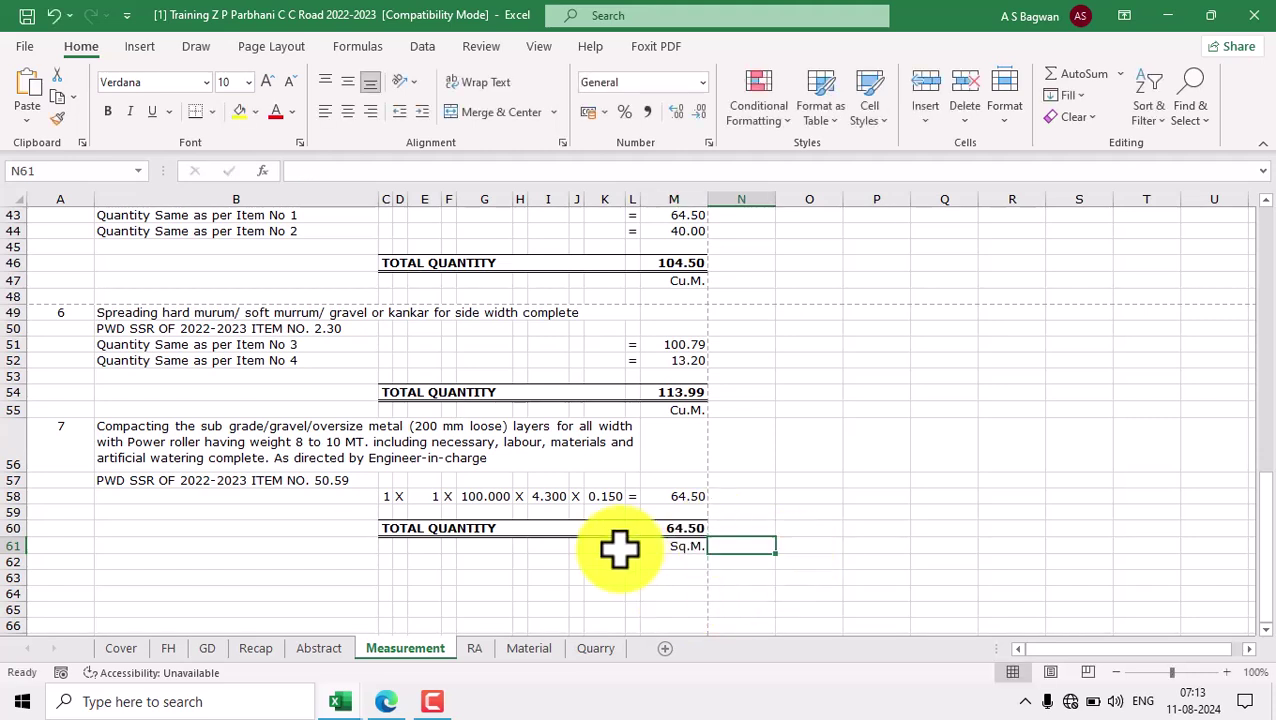
click(595, 495)
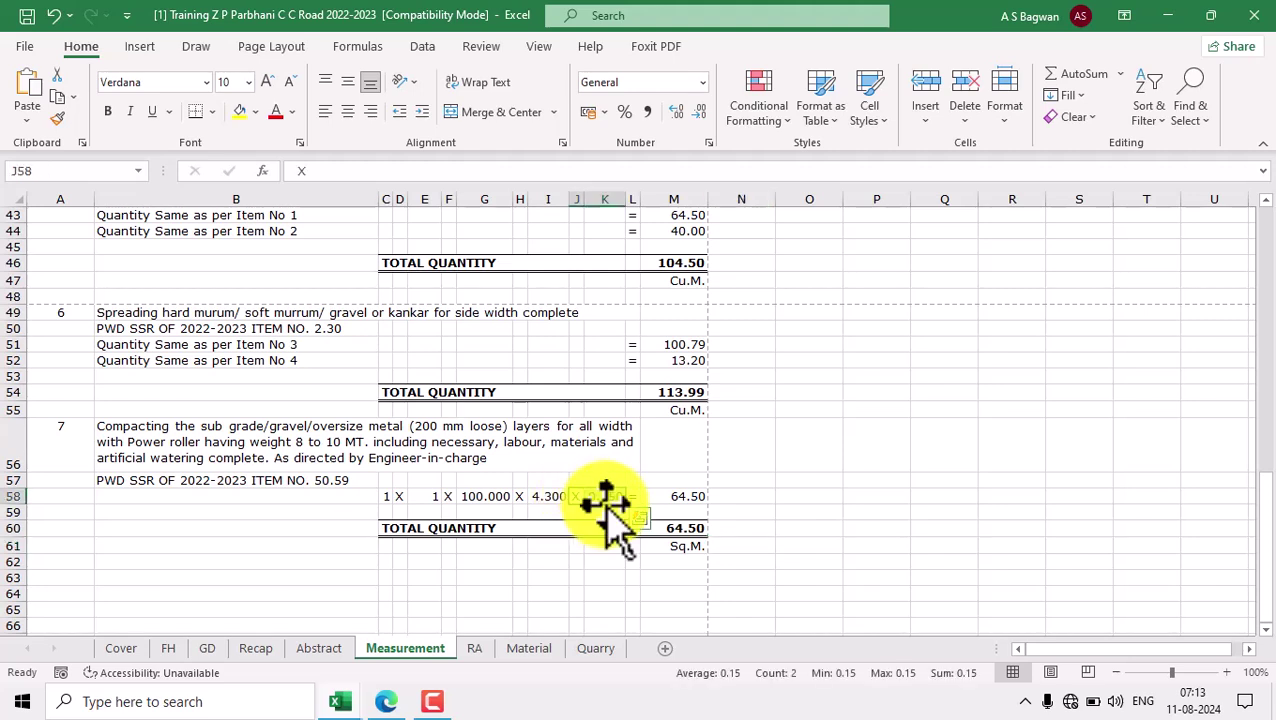
drag(575, 495, 604, 496)
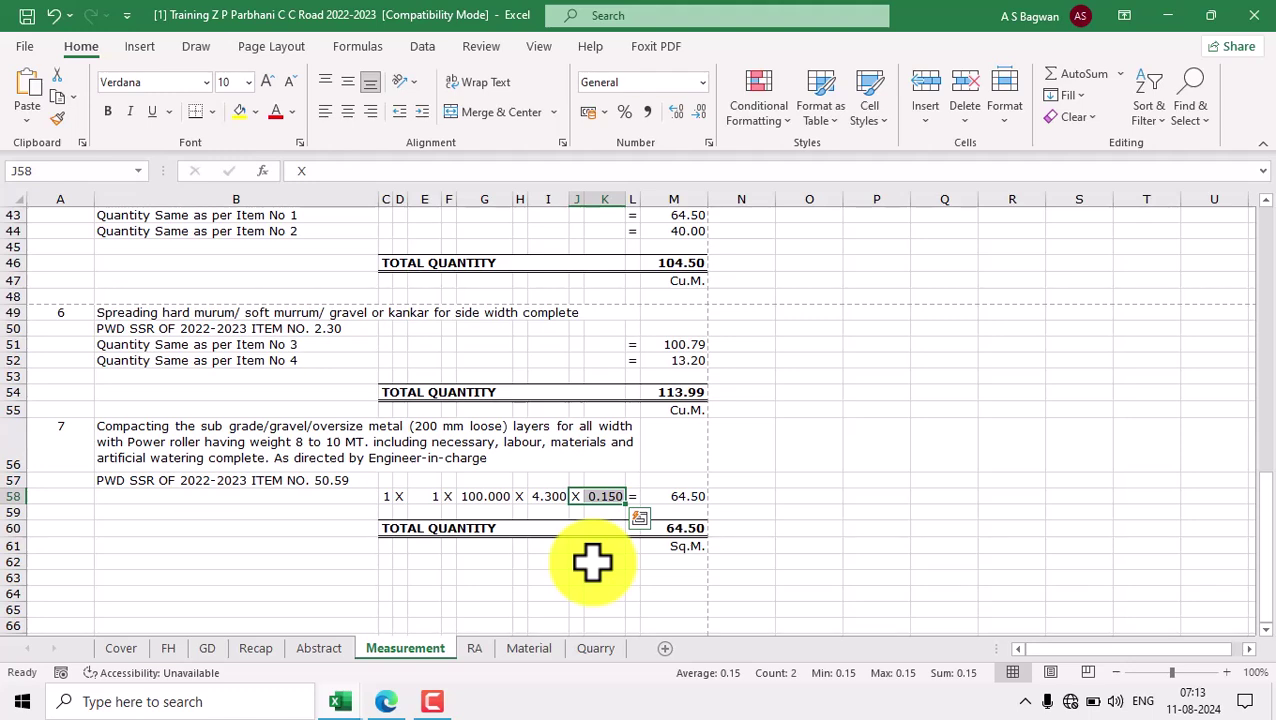
double_click(695, 496)
key(Escape)
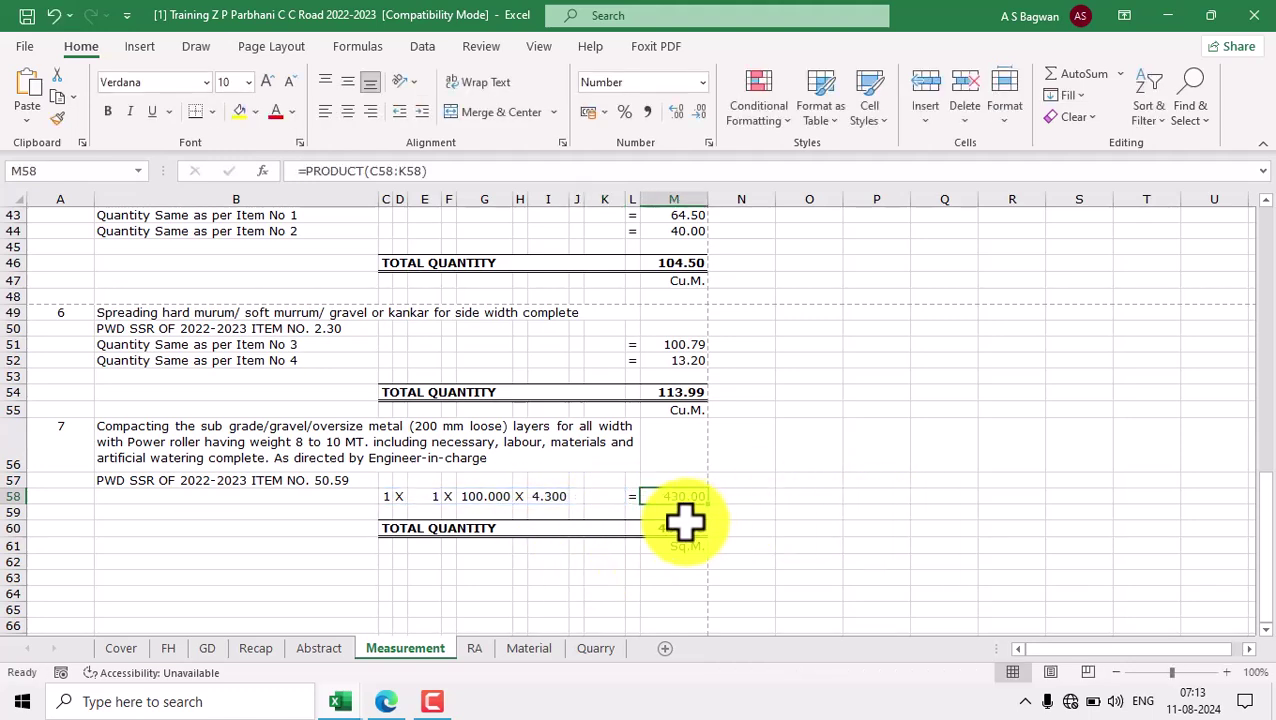
double_click(683, 528)
key(Escape)
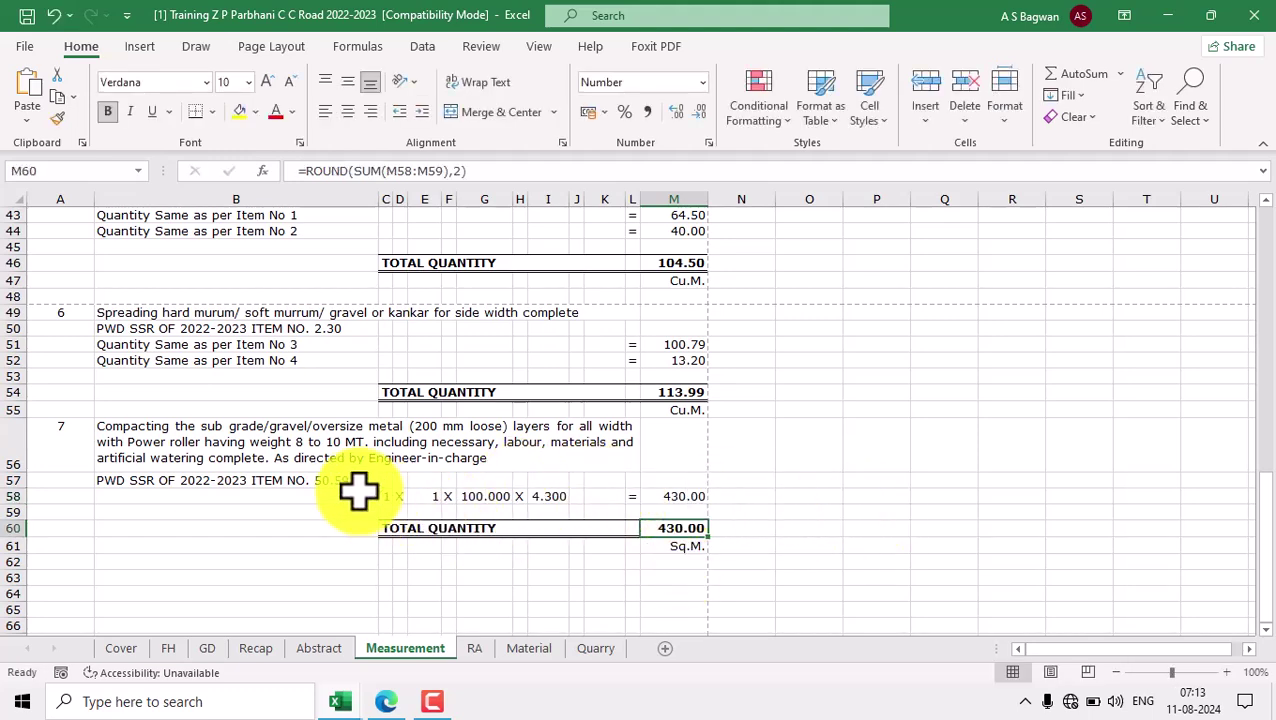
Review item 7's measurement block, and check its length and width factors in row 58 against the road cross-section PDF in the browser.
drag(80, 447, 690, 548)
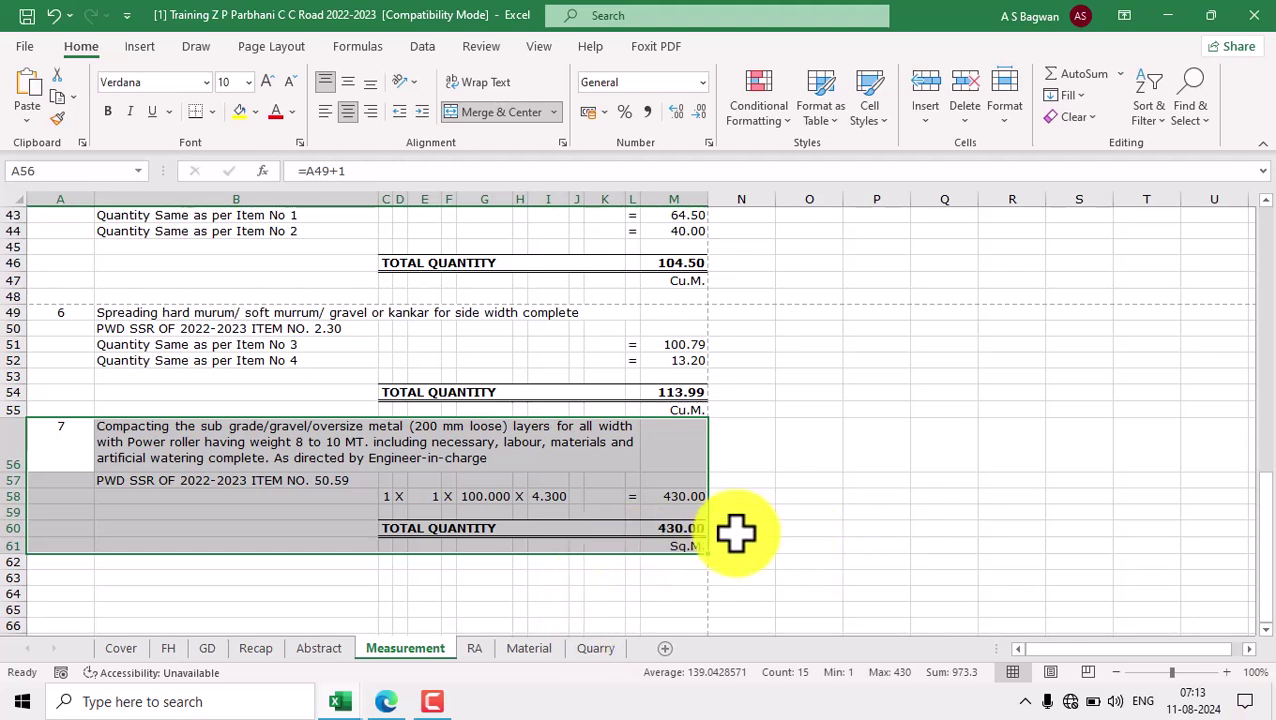
click(388, 497)
click(488, 497)
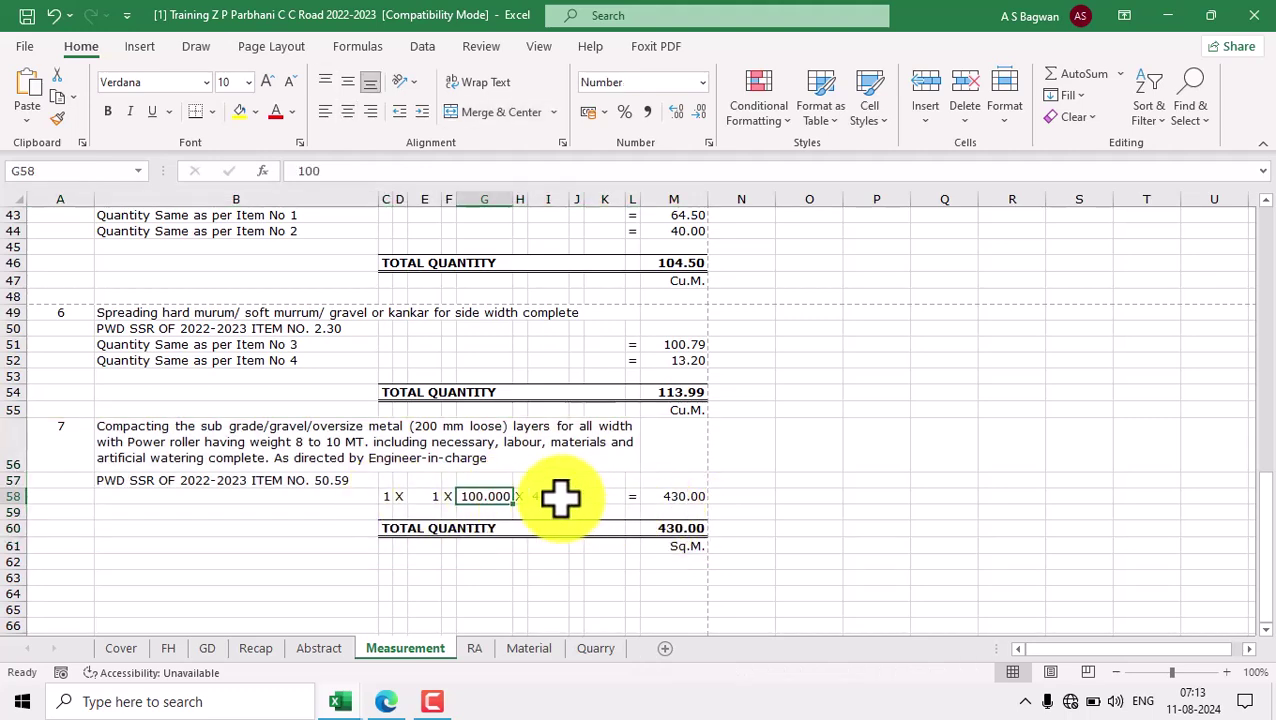
click(390, 703)
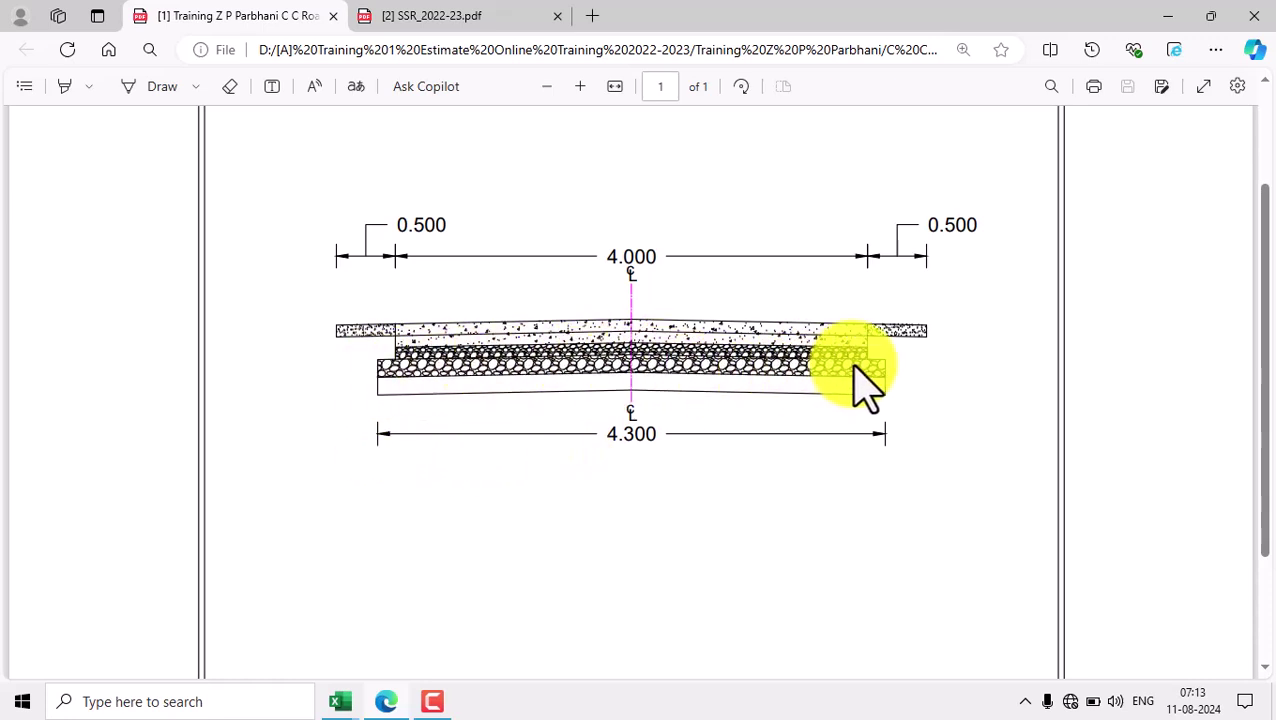
mouse_move(333, 700)
click(284, 630)
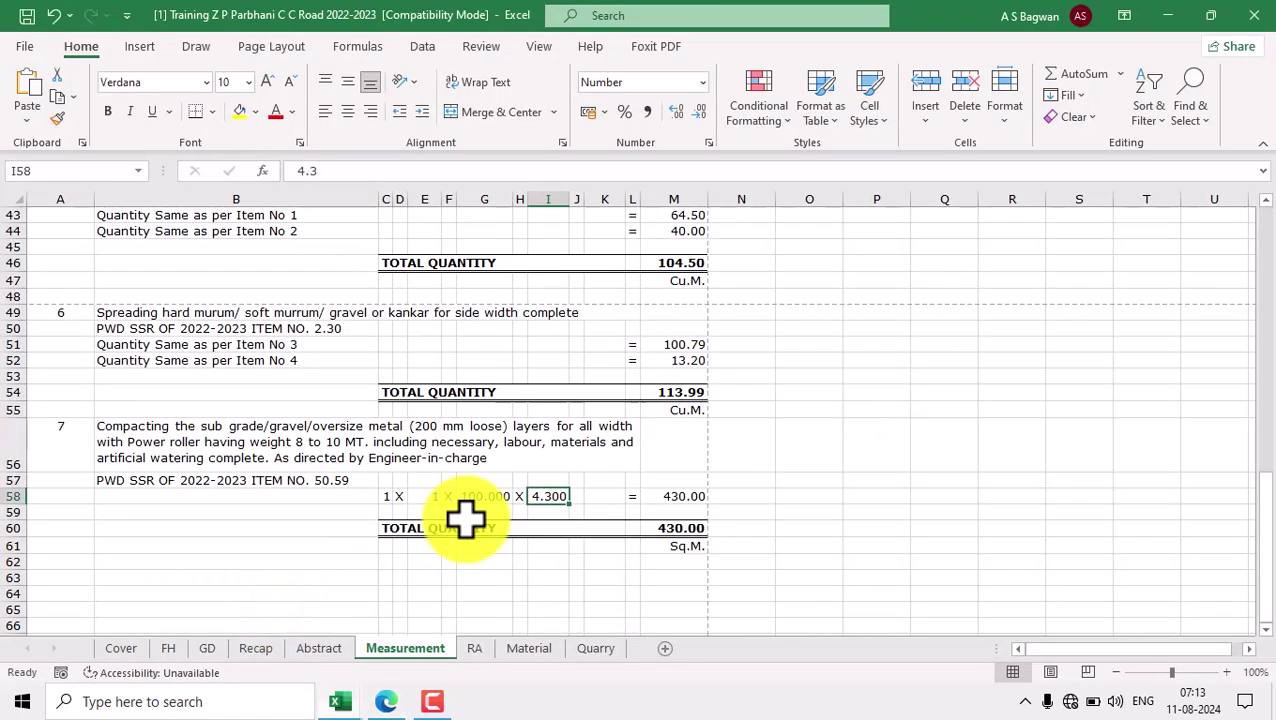
Copy item 6's rate analysis block A56:H59 on the RA sheet and paste it at A61 for item 7.
click(476, 650)
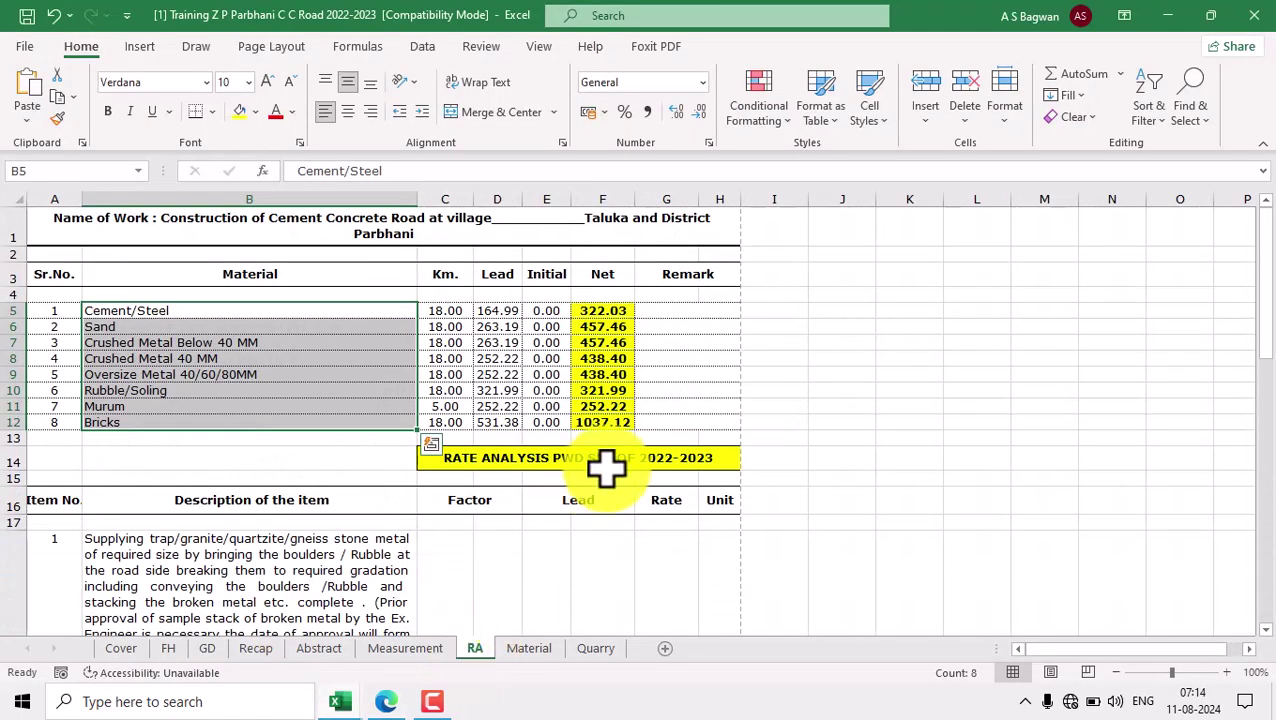
scroll(608, 490, down, 7)
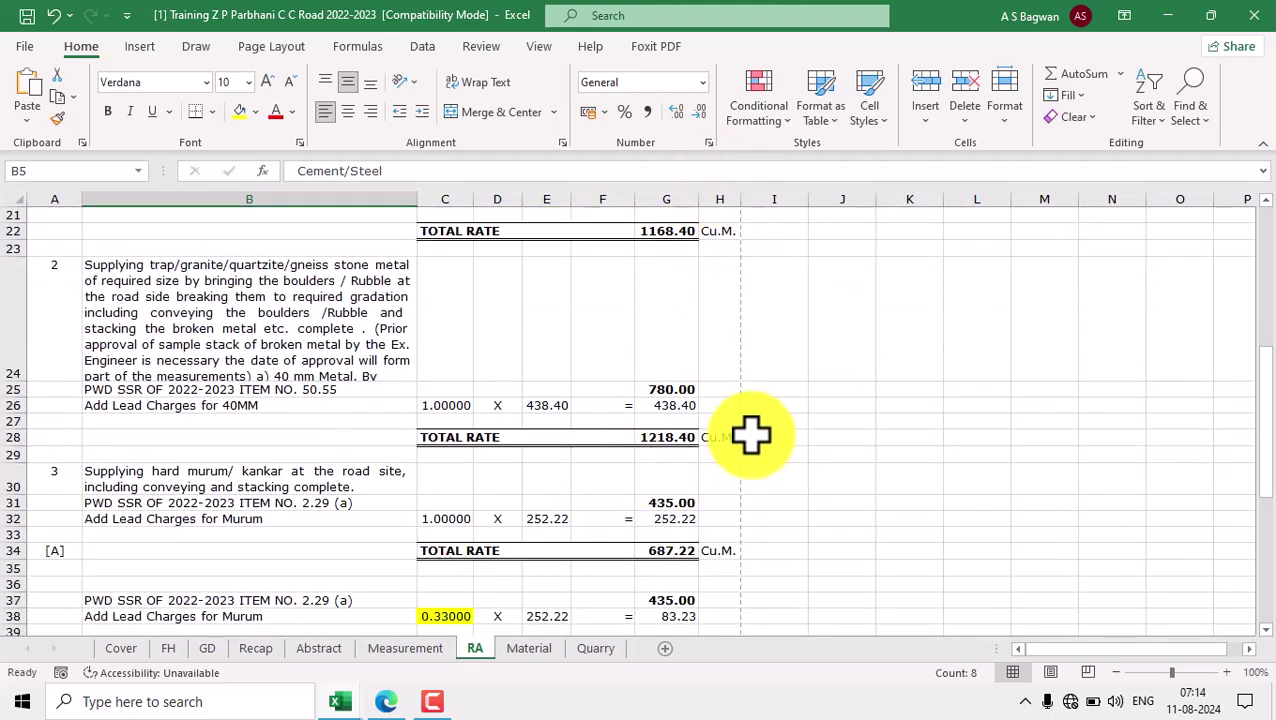
scroll(745, 480, down, 10)
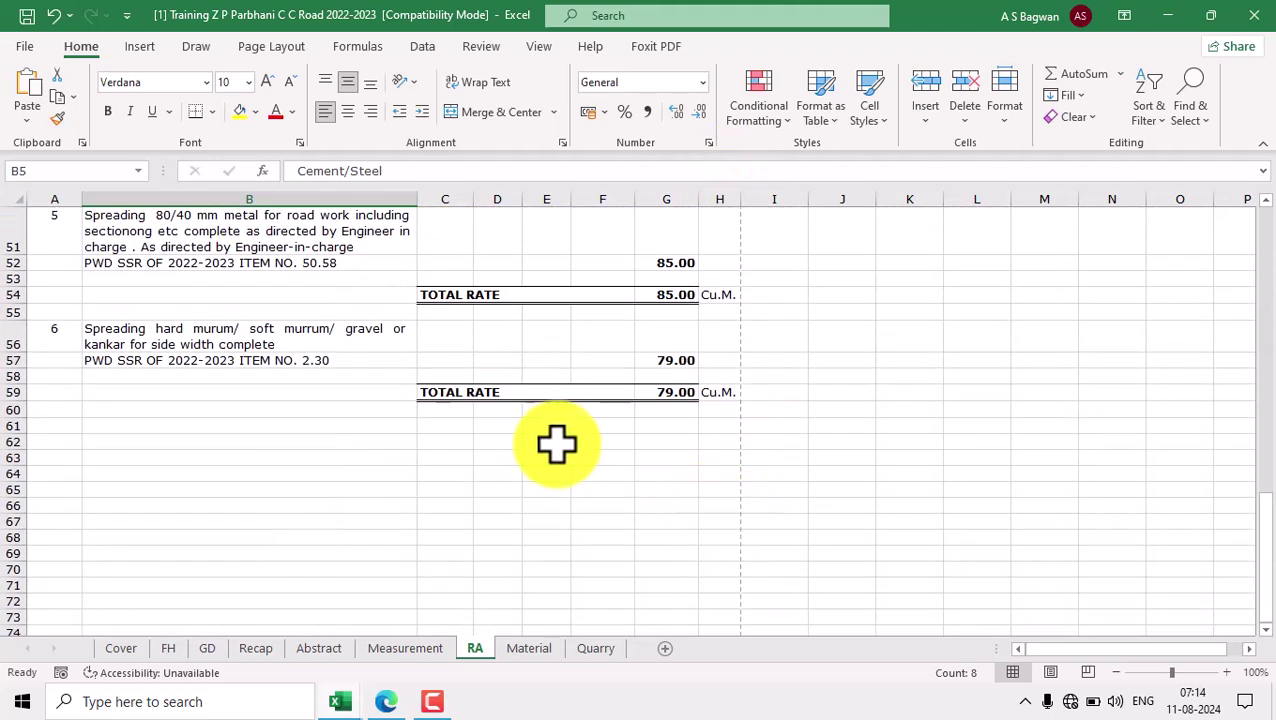
drag(57, 342, 706, 392)
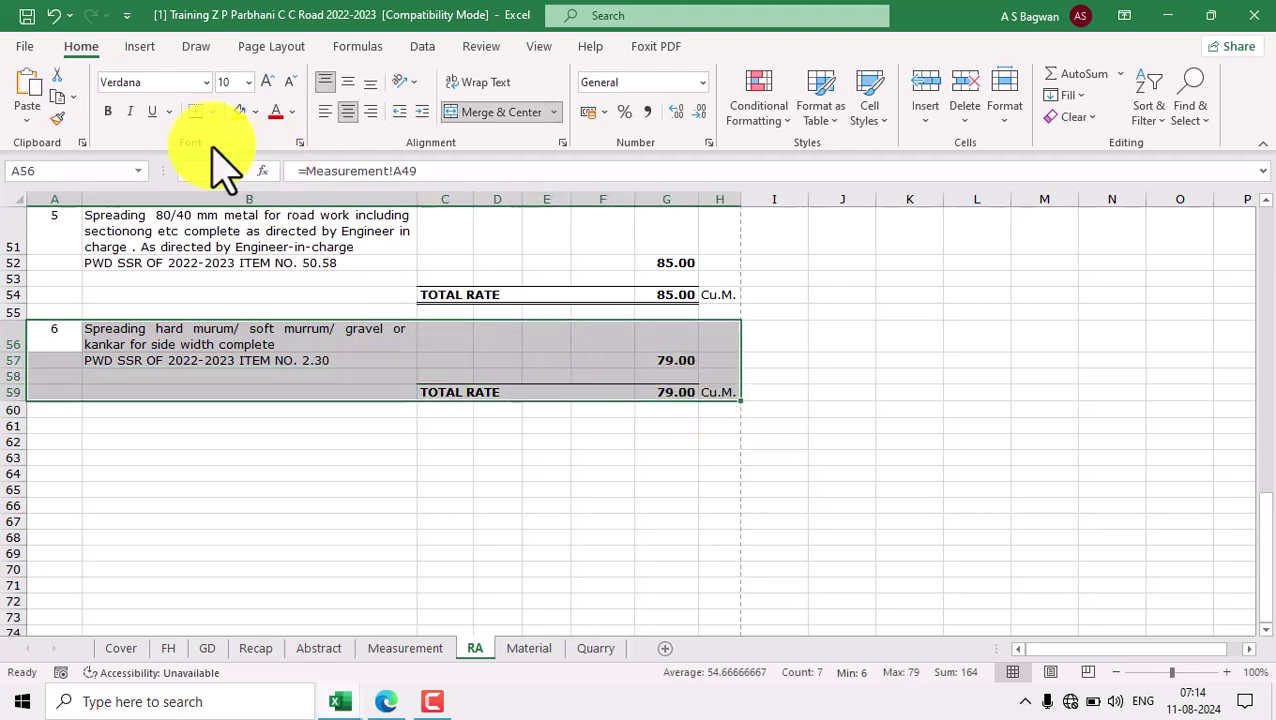
click(55, 97)
click(60, 427)
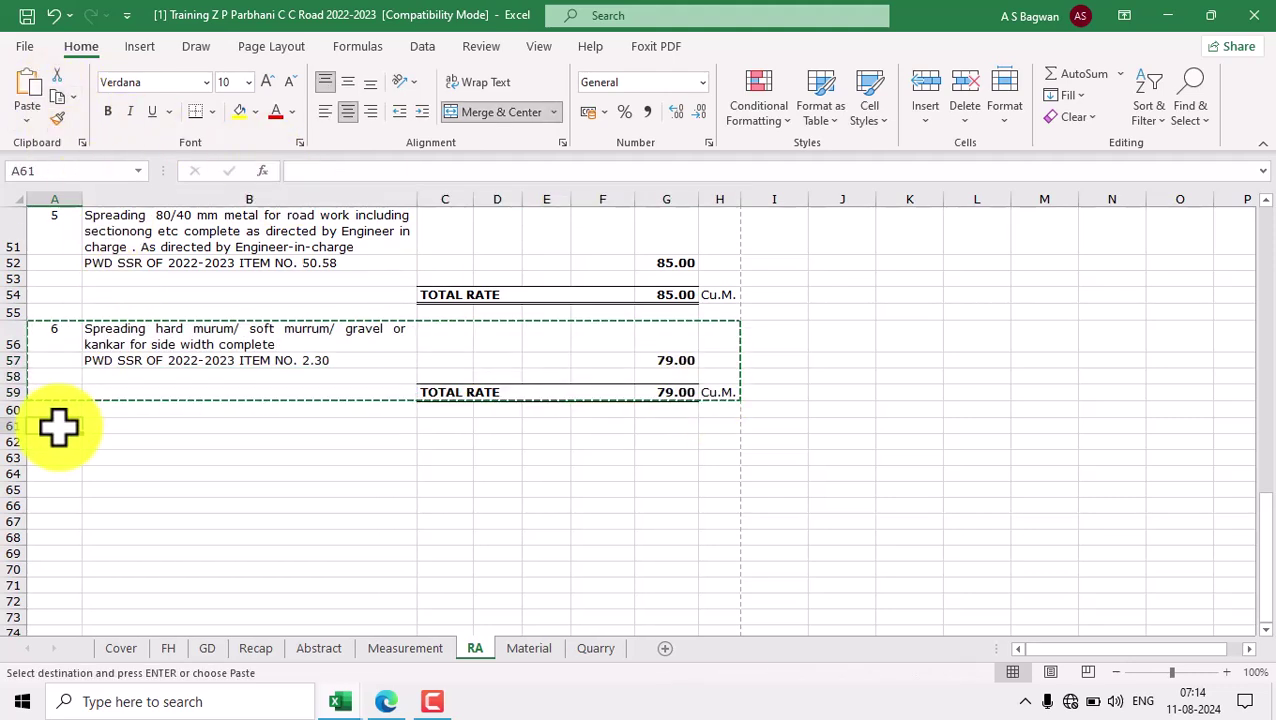
click(30, 78)
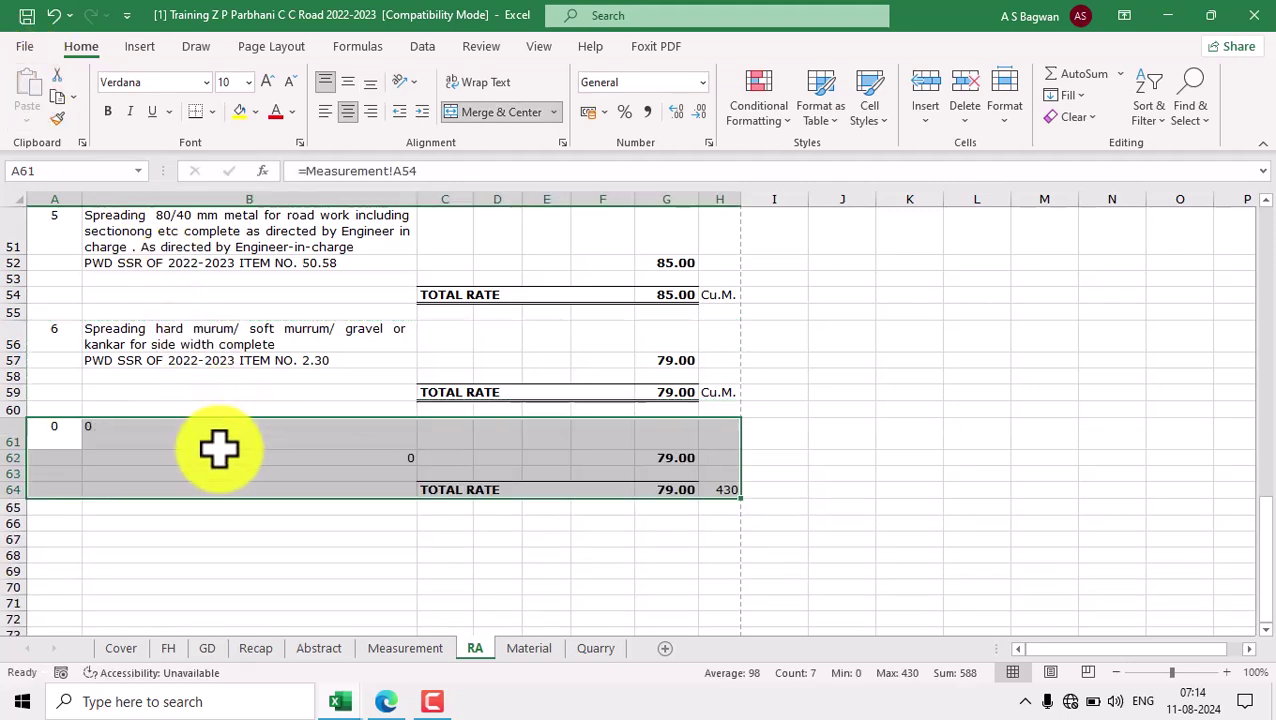
Check which Measurement cells item 6's number, description, SSR reference and unit are linked to on the RA sheet.
click(60, 341)
click(281, 330)
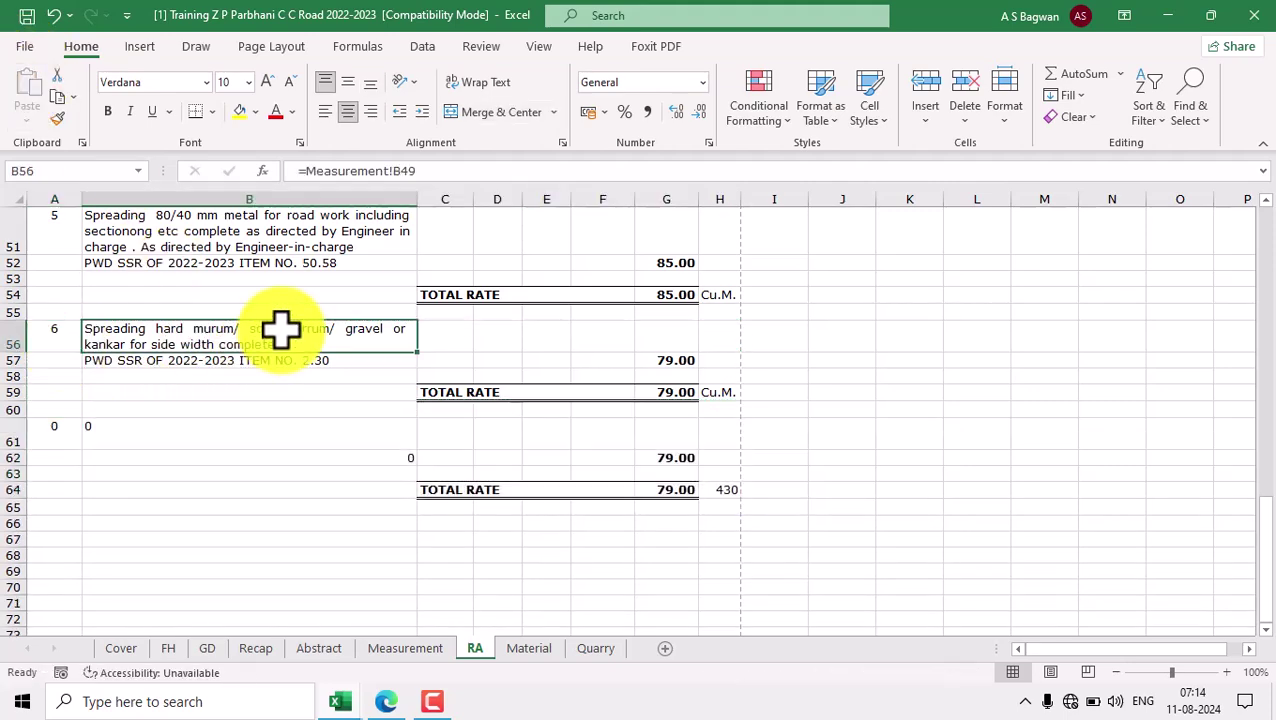
click(353, 362)
click(718, 391)
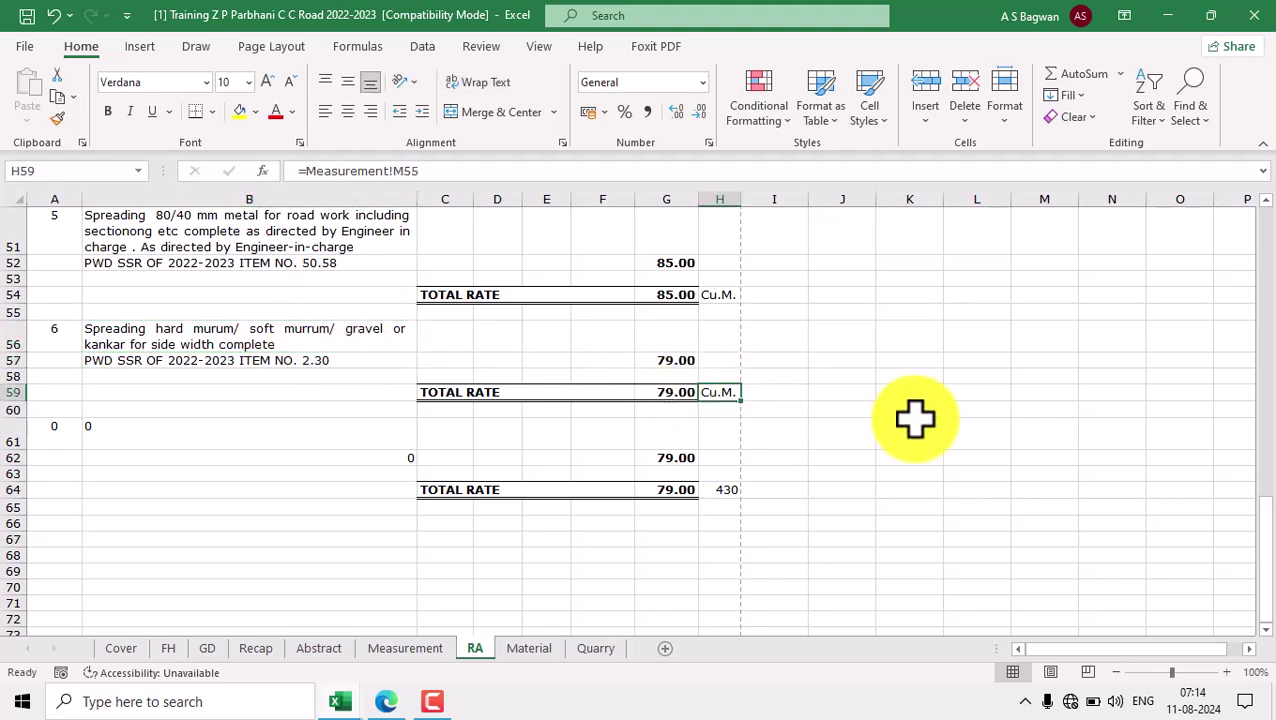
Link item 7's number in A61 and description in B61 of the RA sheet to Measurement!A56 and Measurement!B56.
click(60, 435)
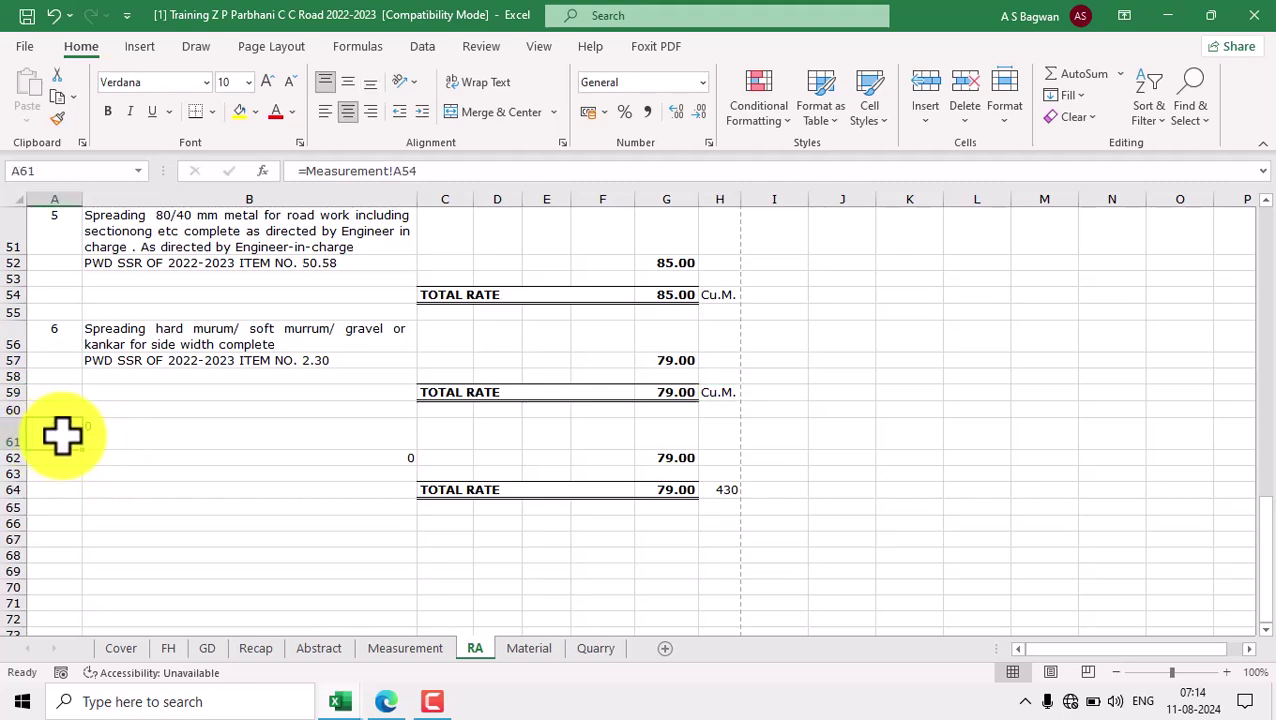
text(=)
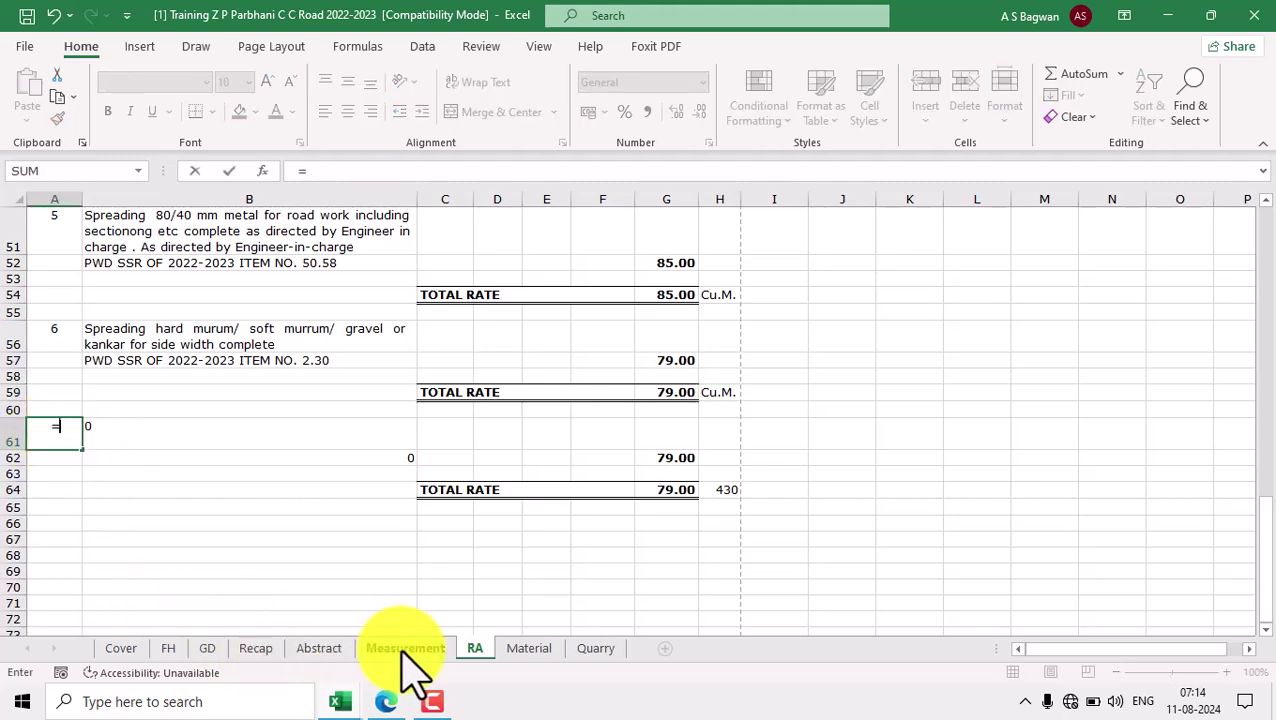
click(405, 652)
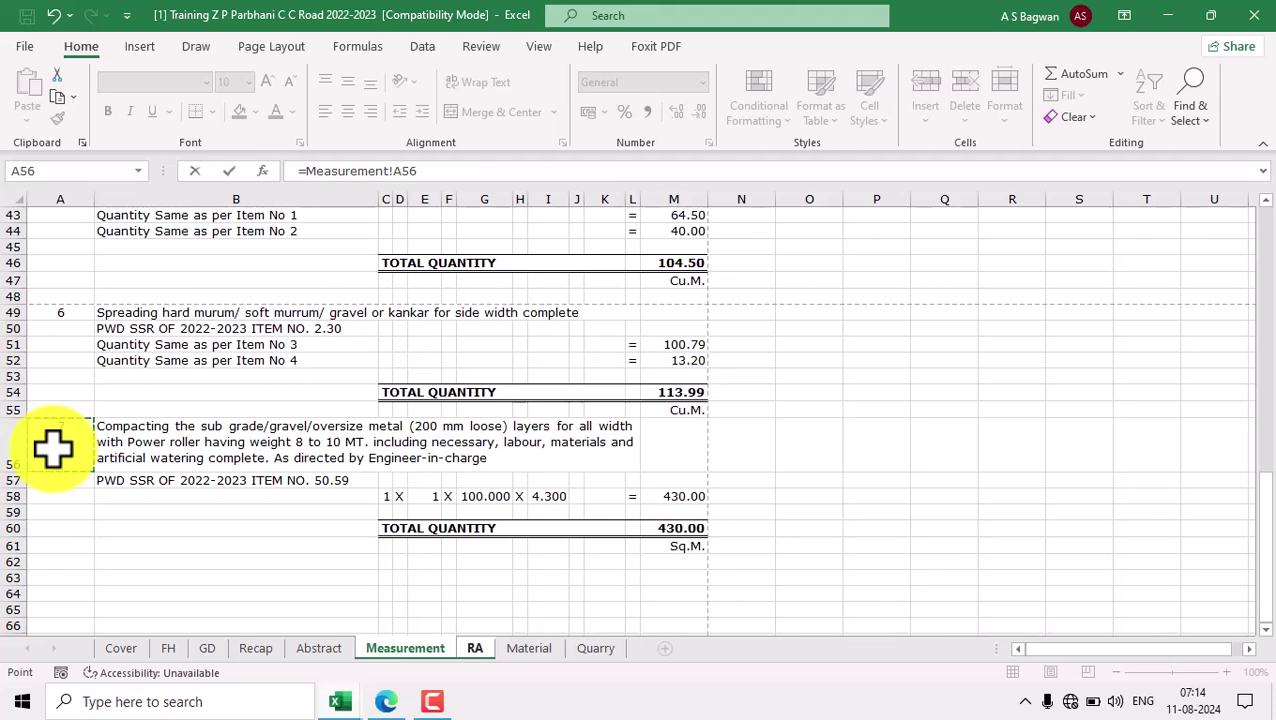
key(Return)
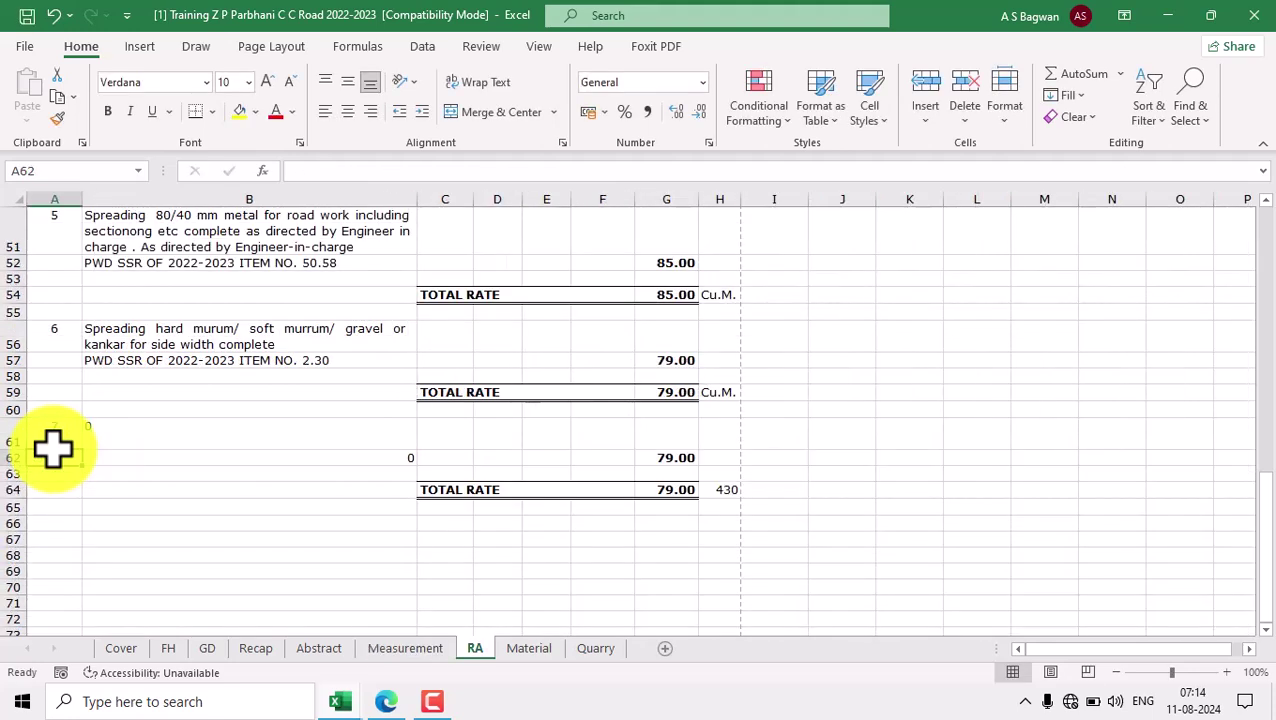
click(226, 438)
text(=)
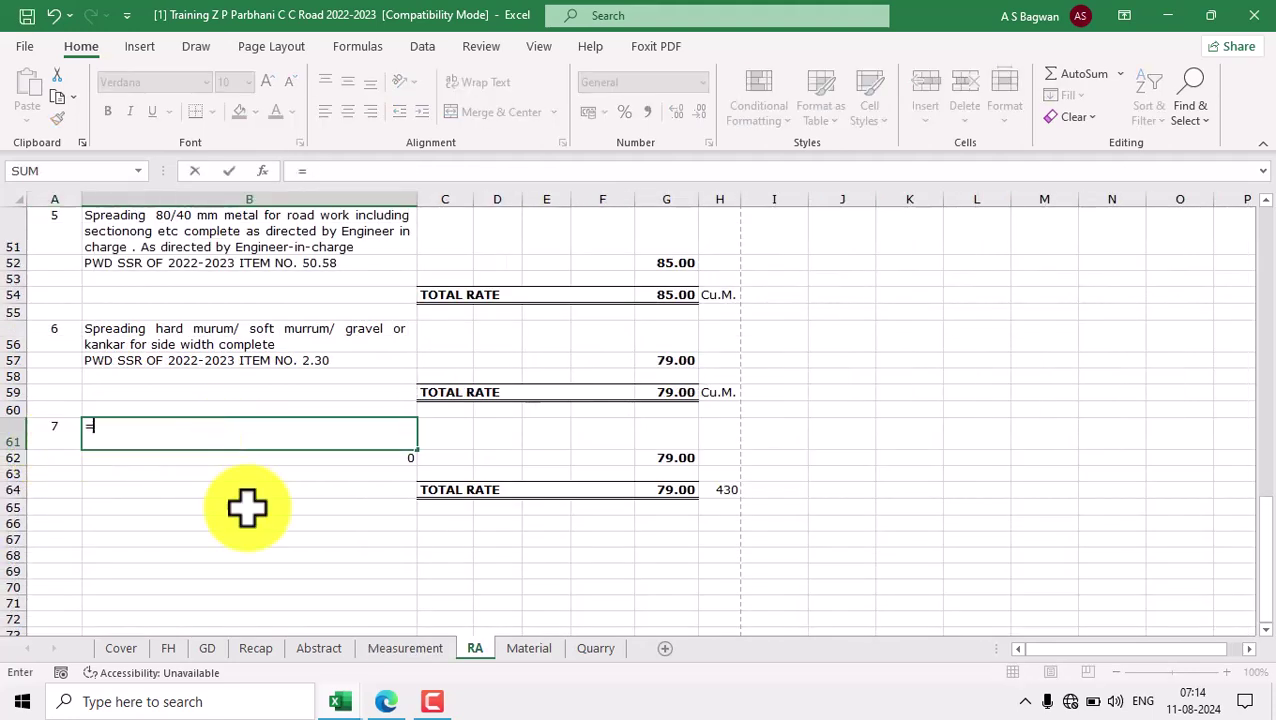
click(427, 645)
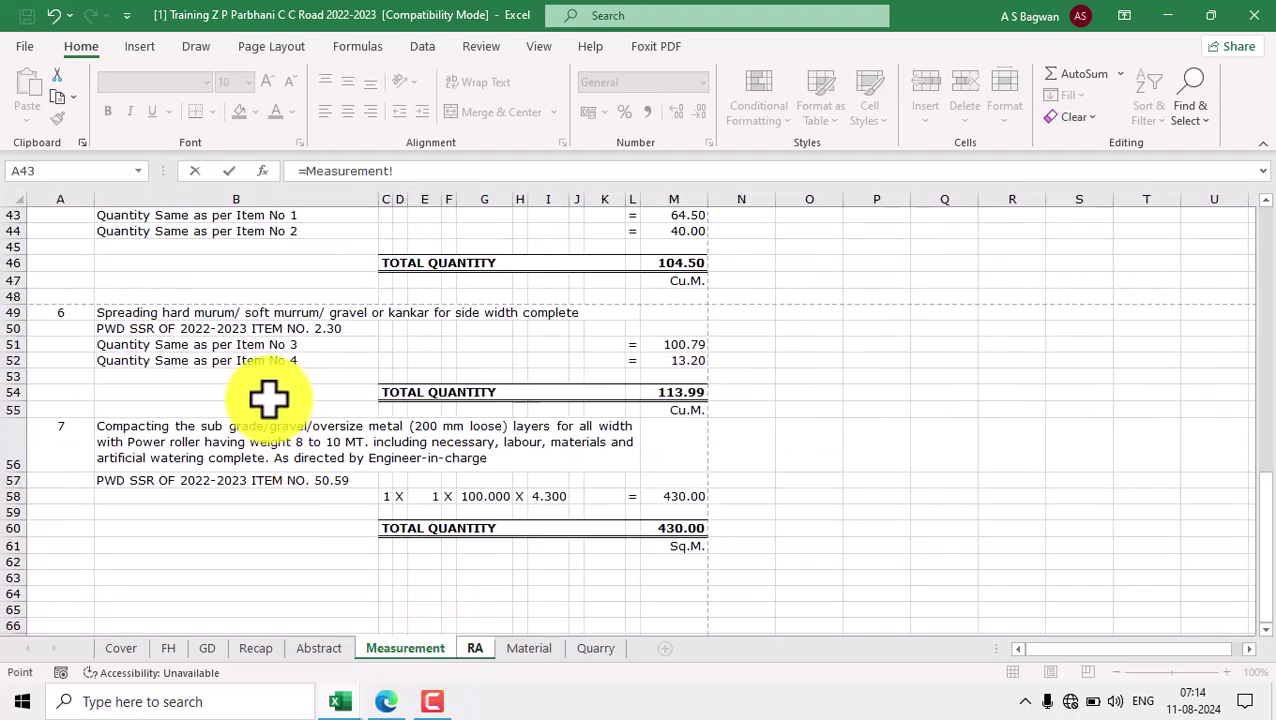
click(252, 432)
key(Return)
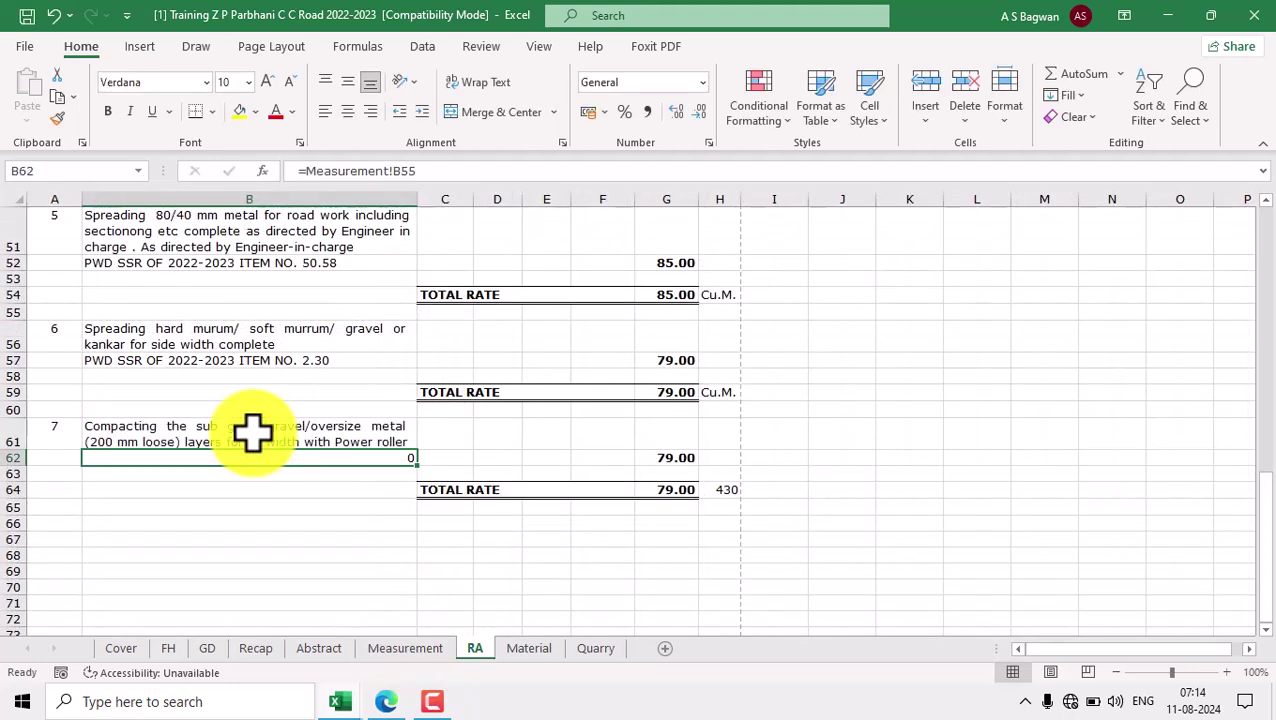
Link item 7's SSR reference in B62 and unit in H64 of the RA sheet to Measurement!B57 and Measurement!M61.
click(440, 652)
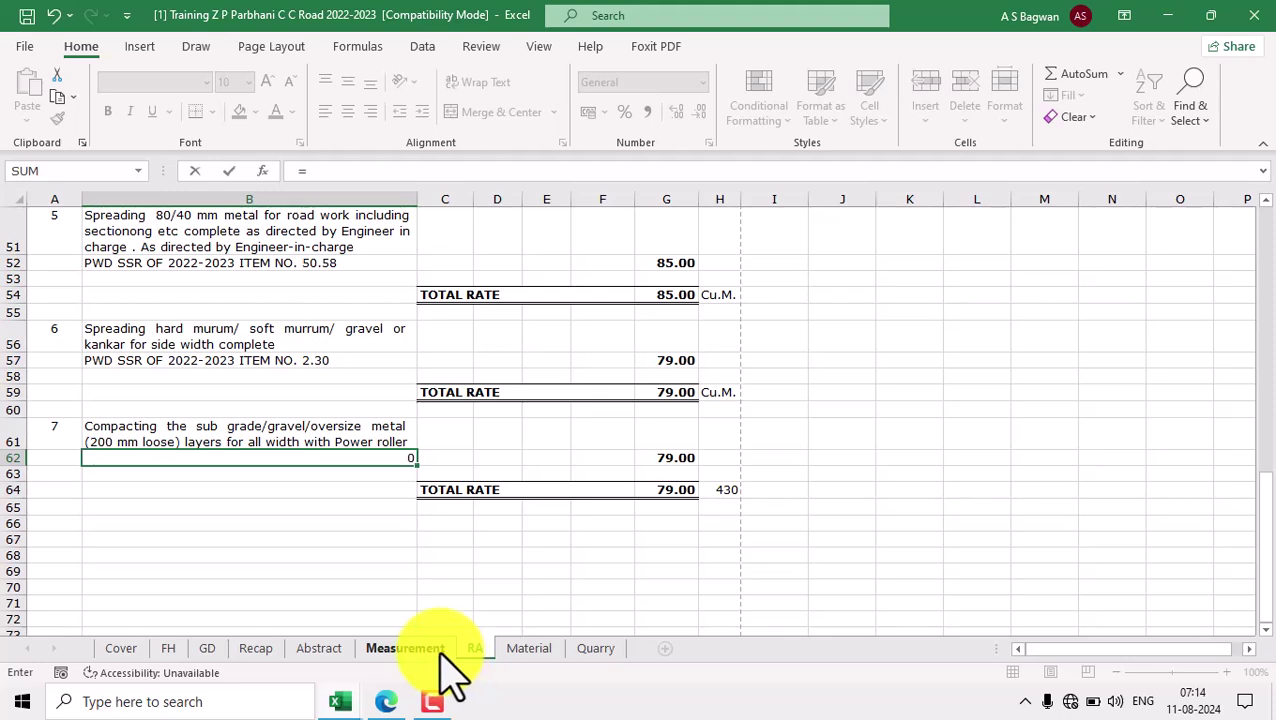
click(356, 482)
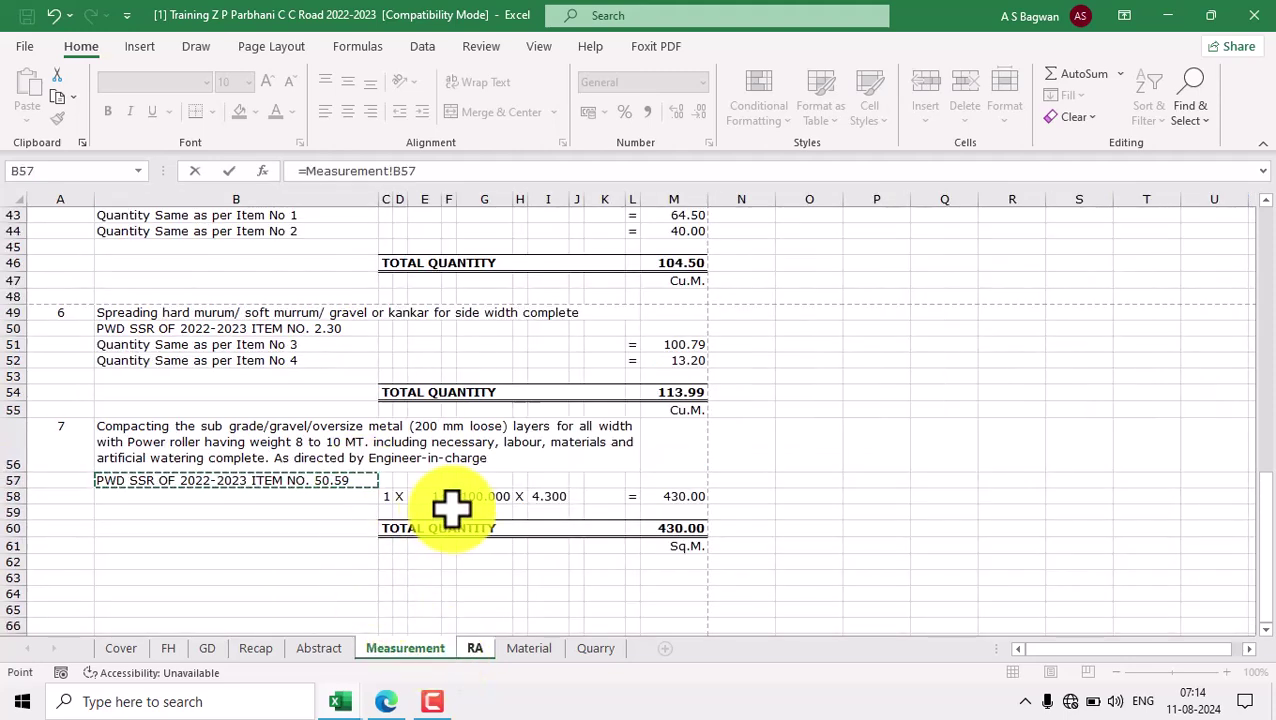
key(Return)
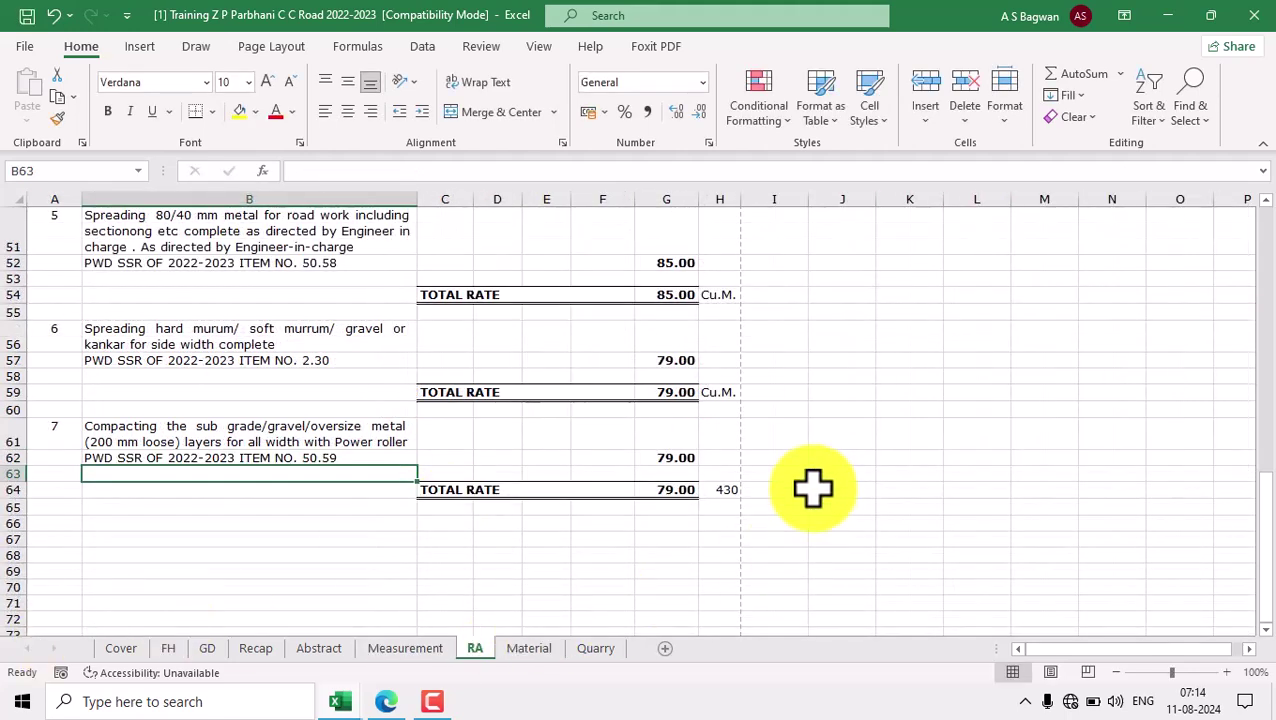
click(720, 487)
text(=)
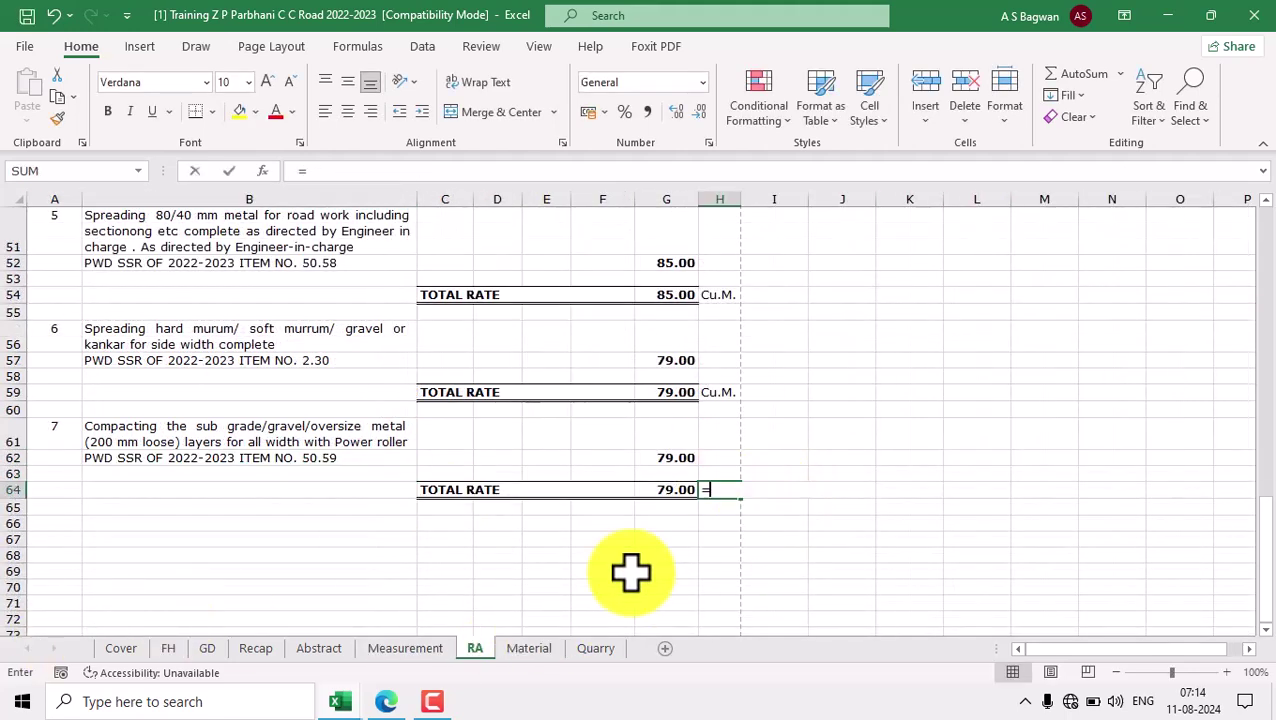
click(418, 650)
click(644, 552)
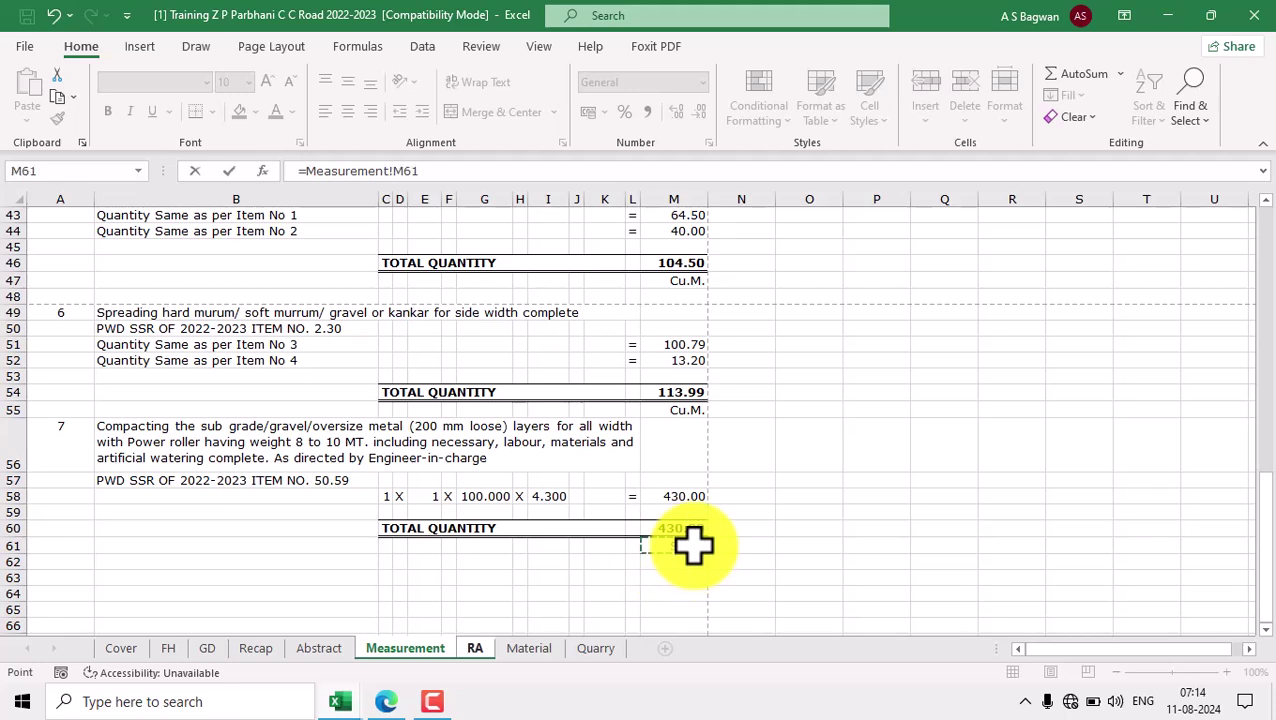
key(Return)
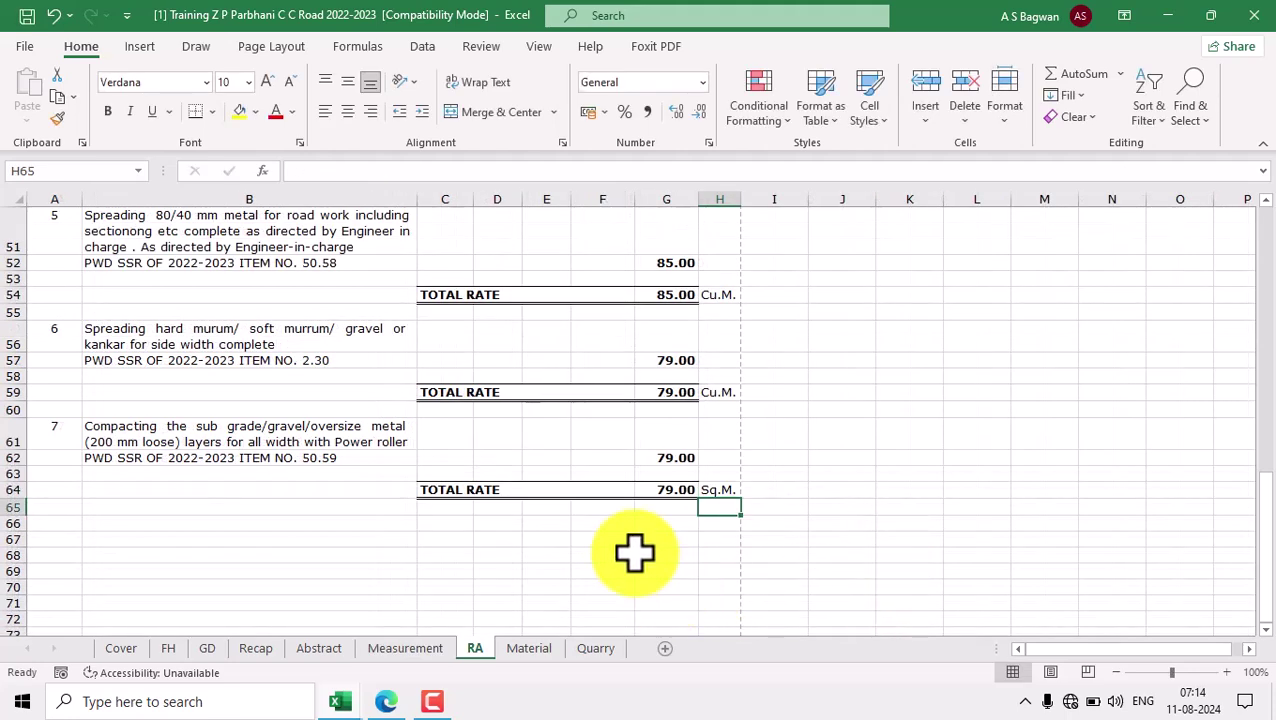
Review the link formulas of item 7's number, description, SSR reference and unit on the RA sheet.
click(72, 434)
click(256, 433)
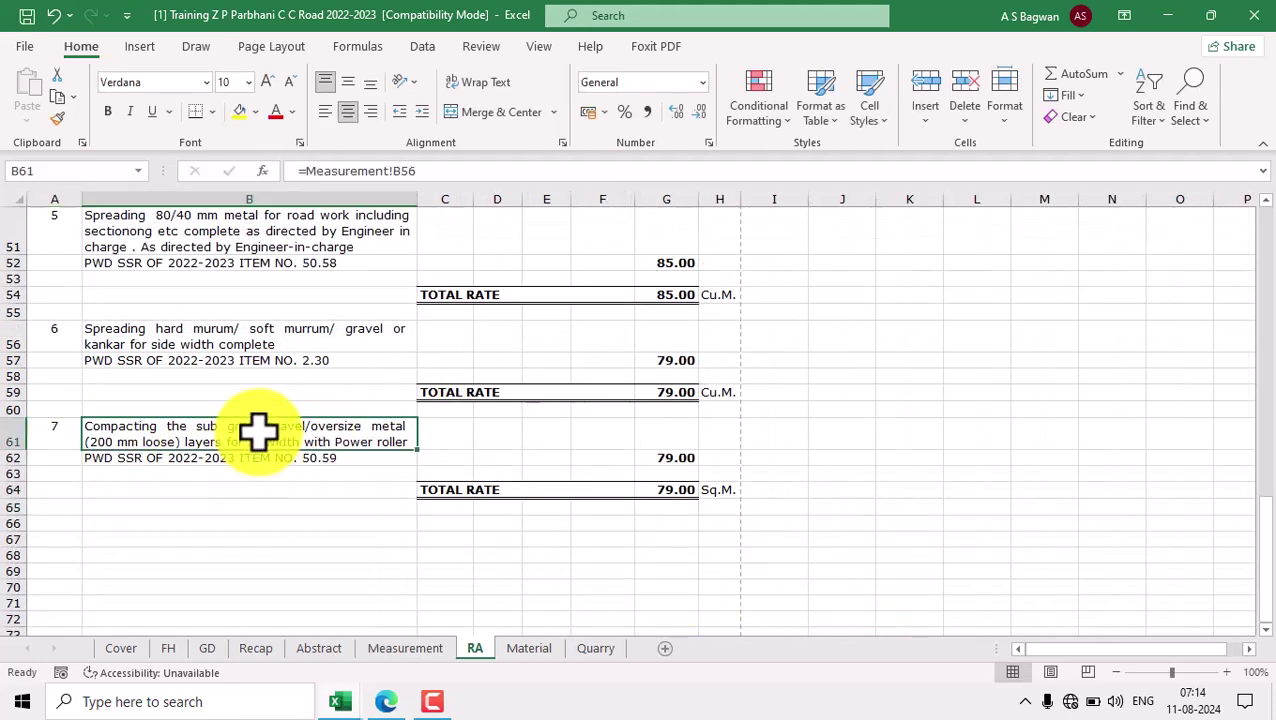
click(362, 458)
click(745, 492)
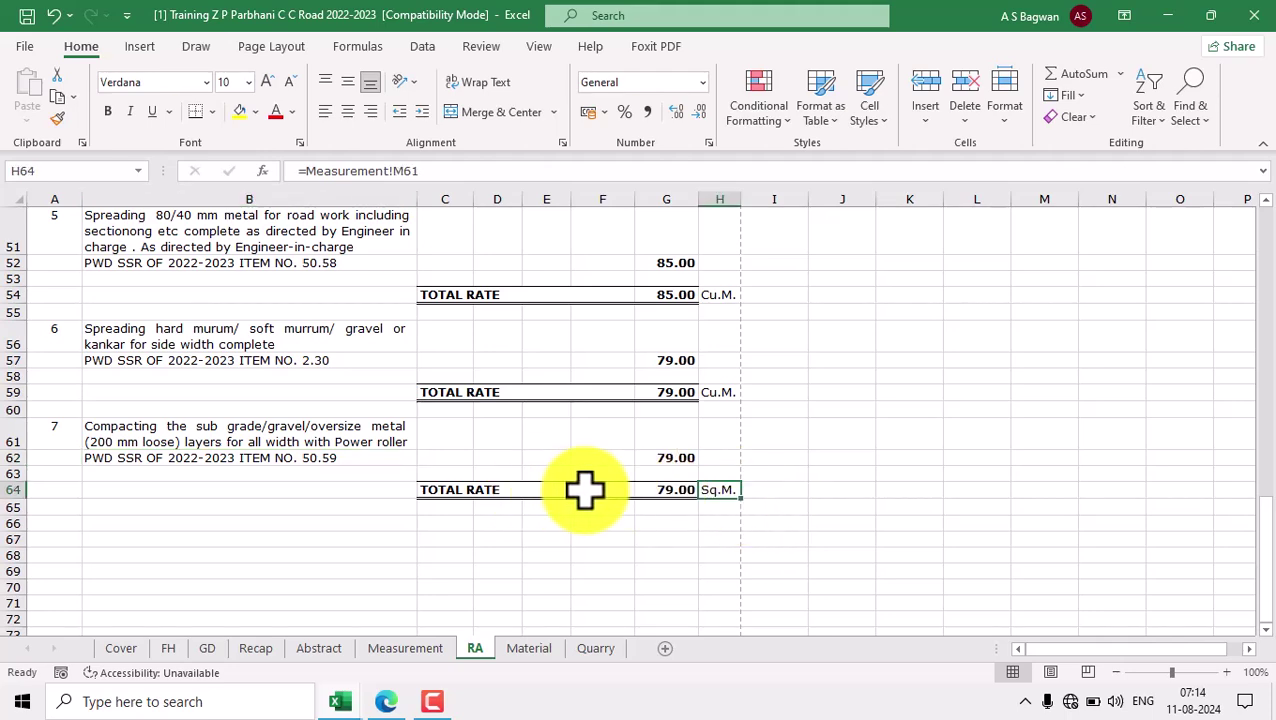
Set item 7's rate in G62 of the RA sheet to 27, copied from item 50.59 in the SSR_2022-23 workbook.
click(687, 458)
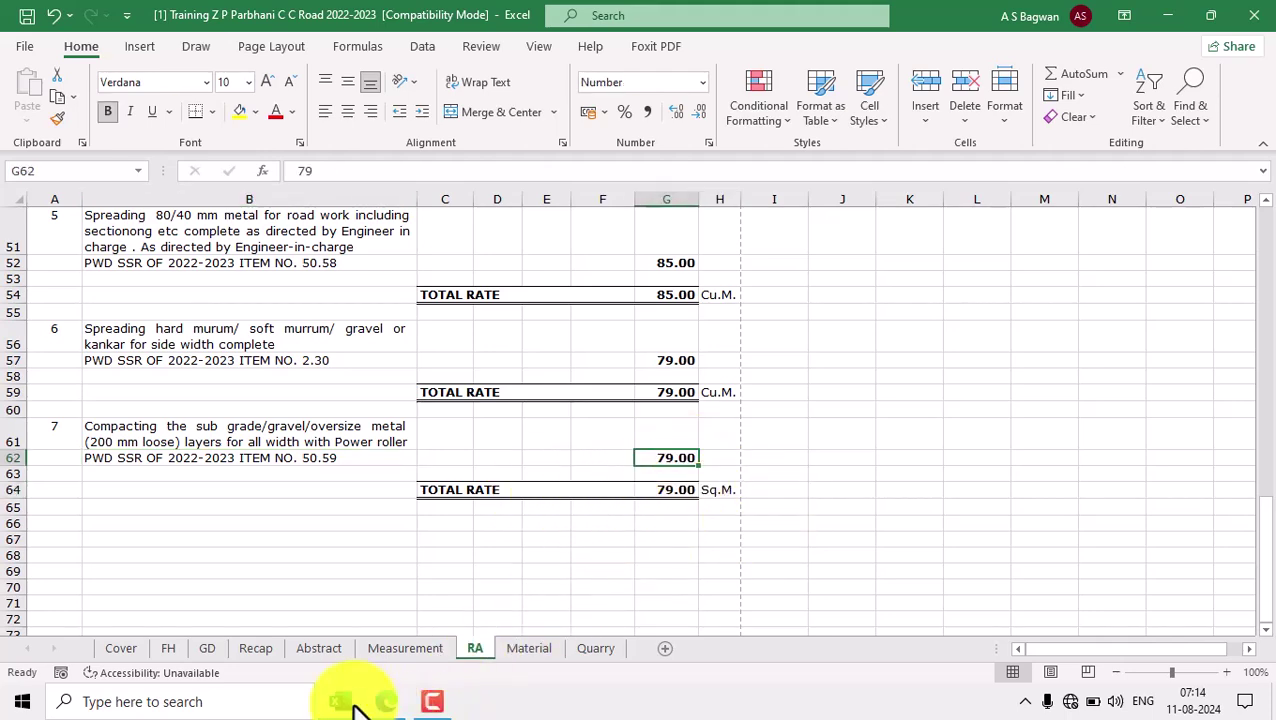
mouse_move(356, 706)
click(413, 630)
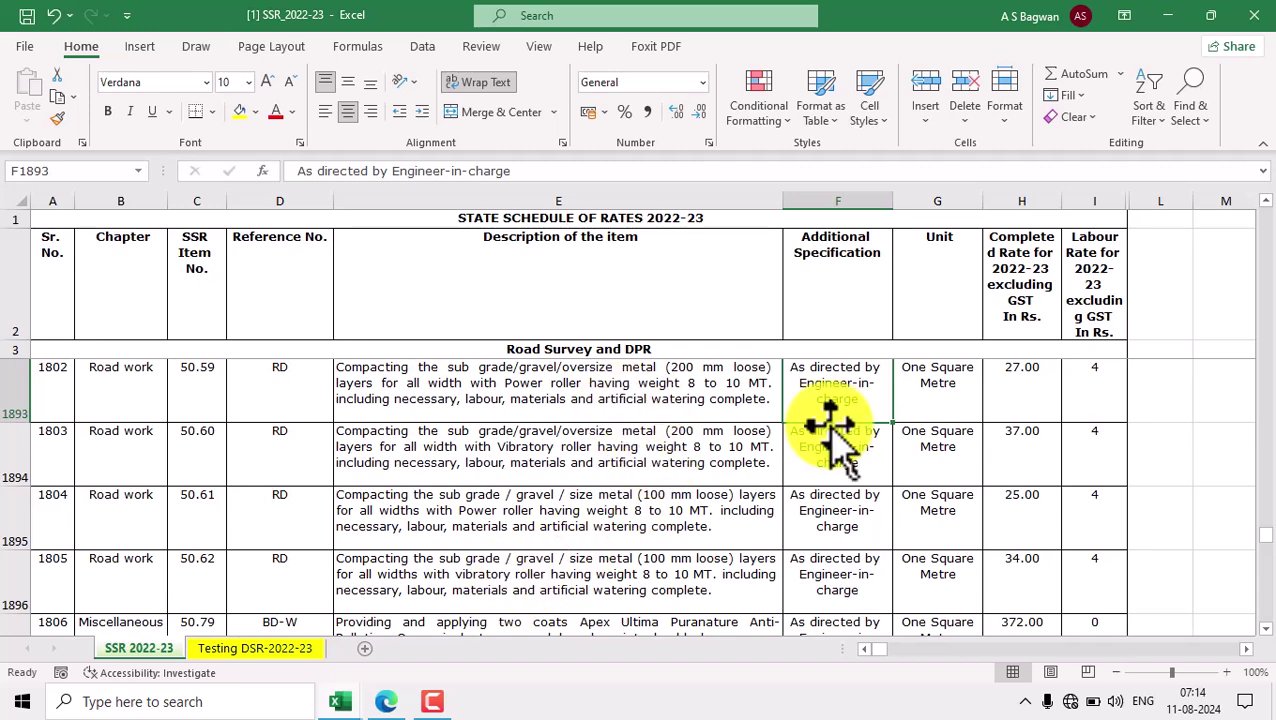
double_click(1050, 372)
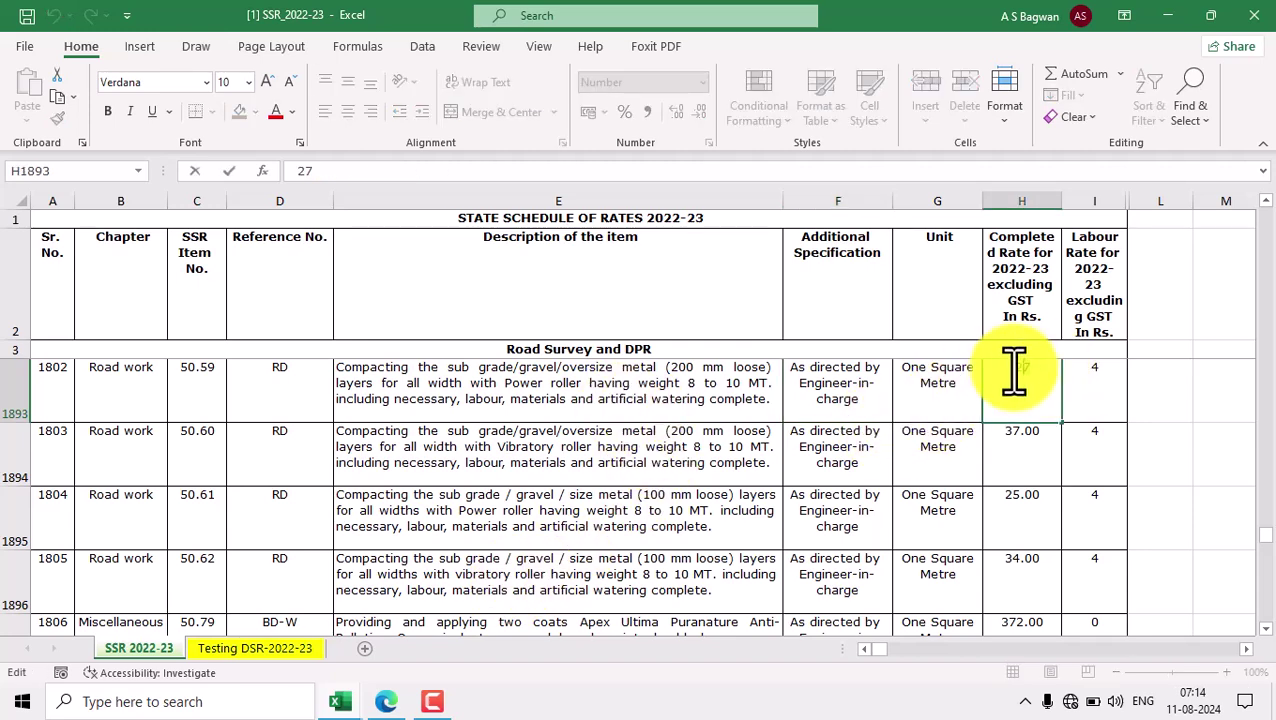
double_click(1021, 372)
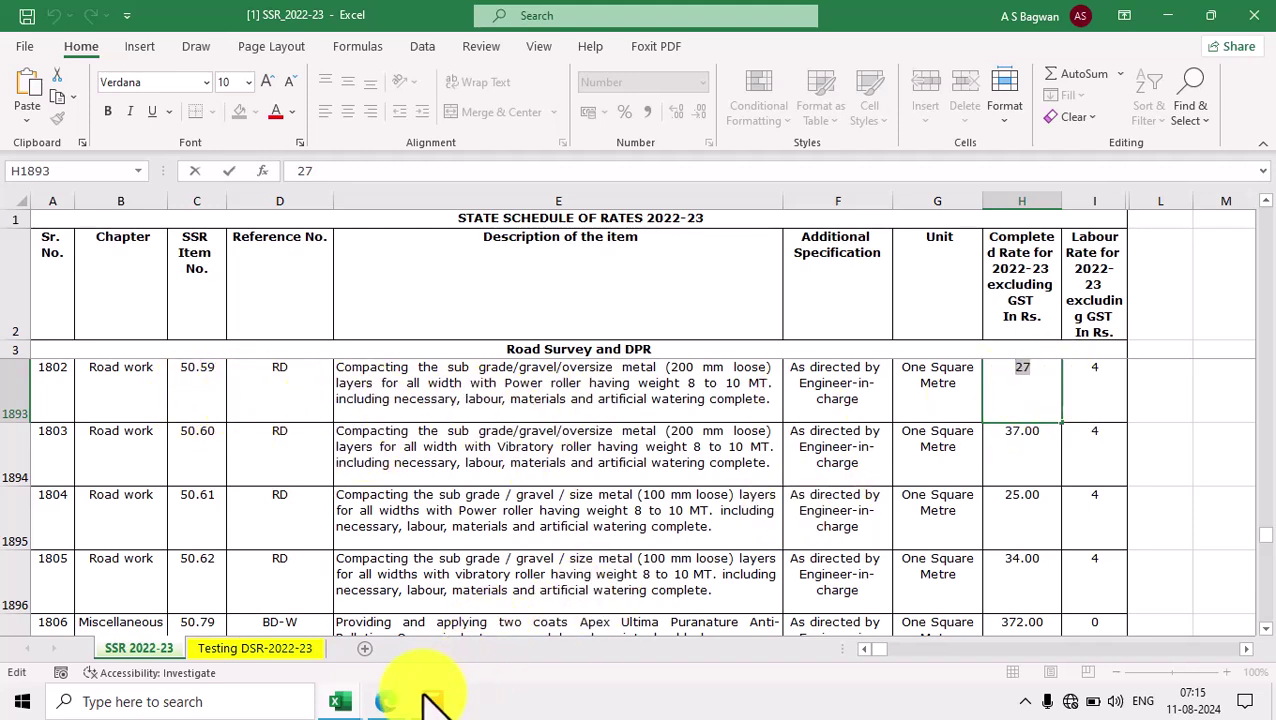
mouse_move(345, 705)
click(290, 645)
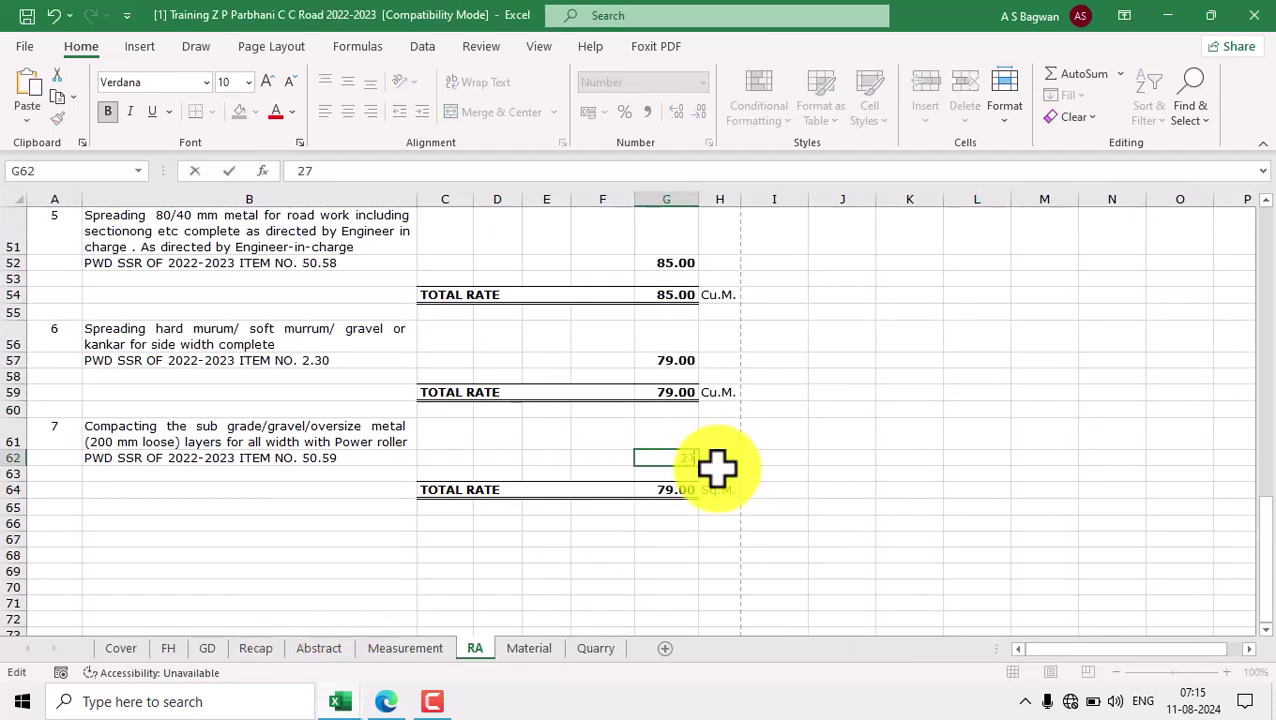
key(Return)
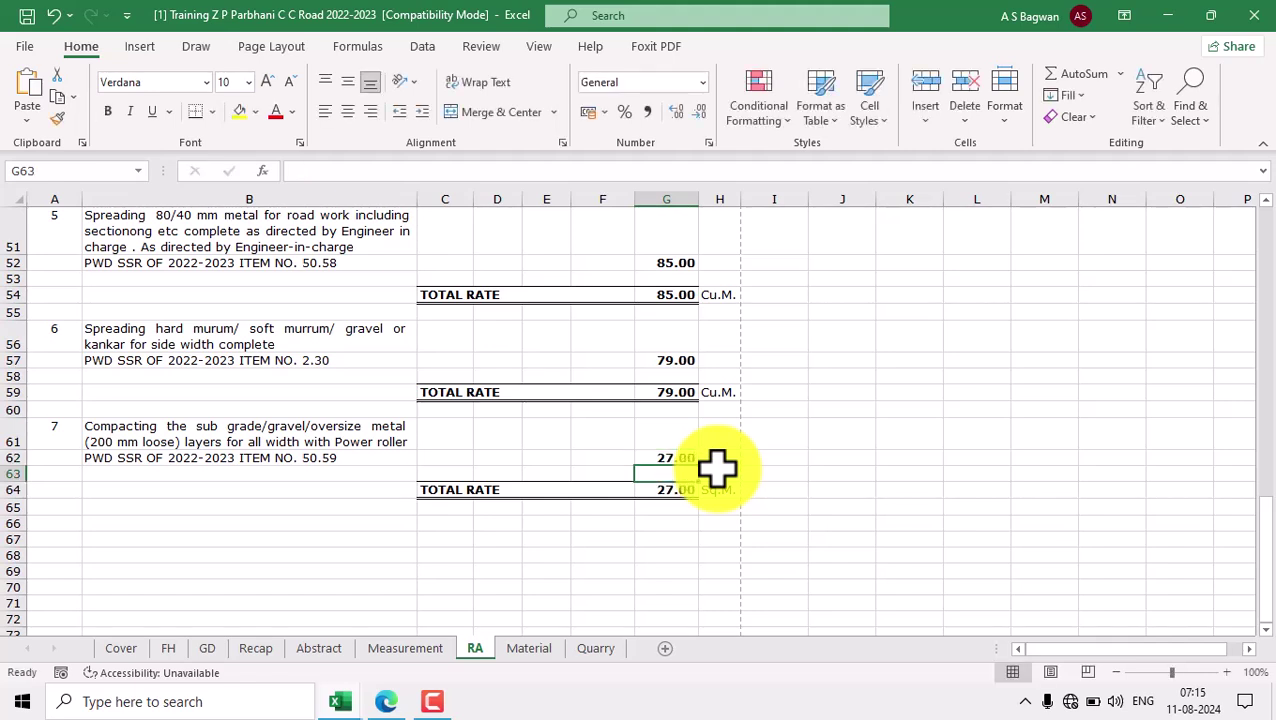
Copy item 6's block A24:F25 on the Abstract sheet and paste it at A27 for item 7.
click(532, 648)
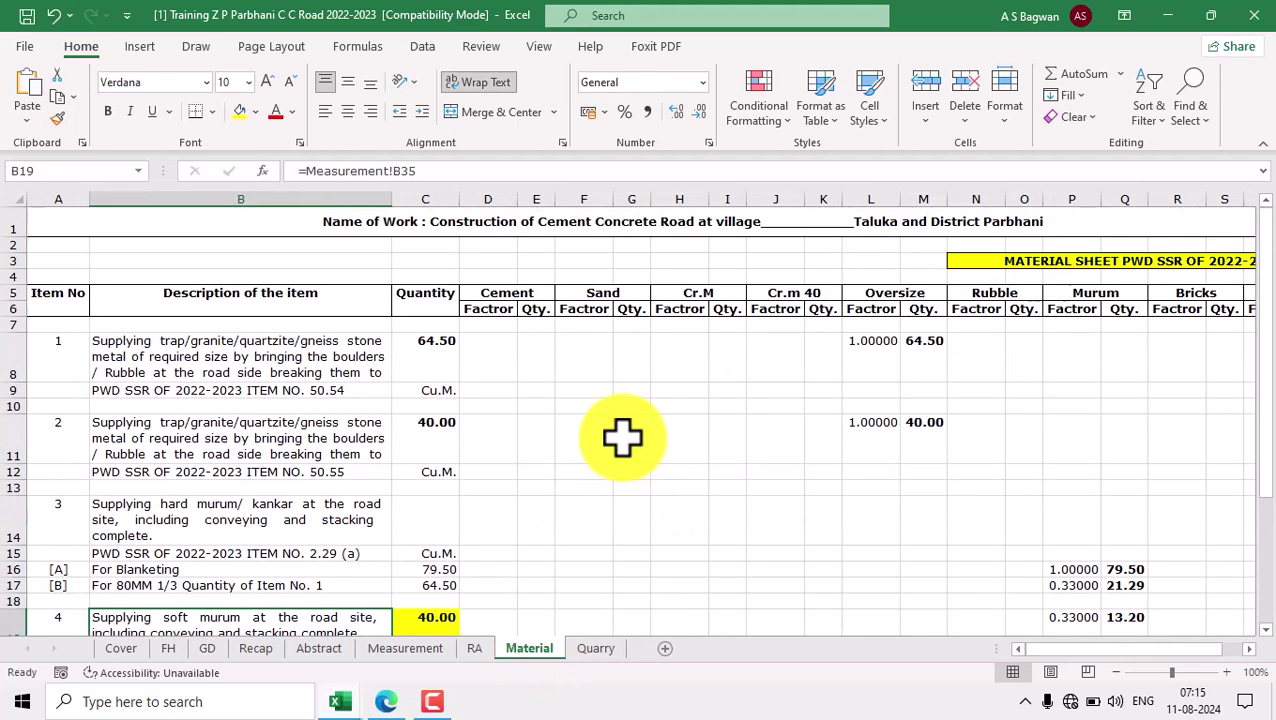
click(320, 649)
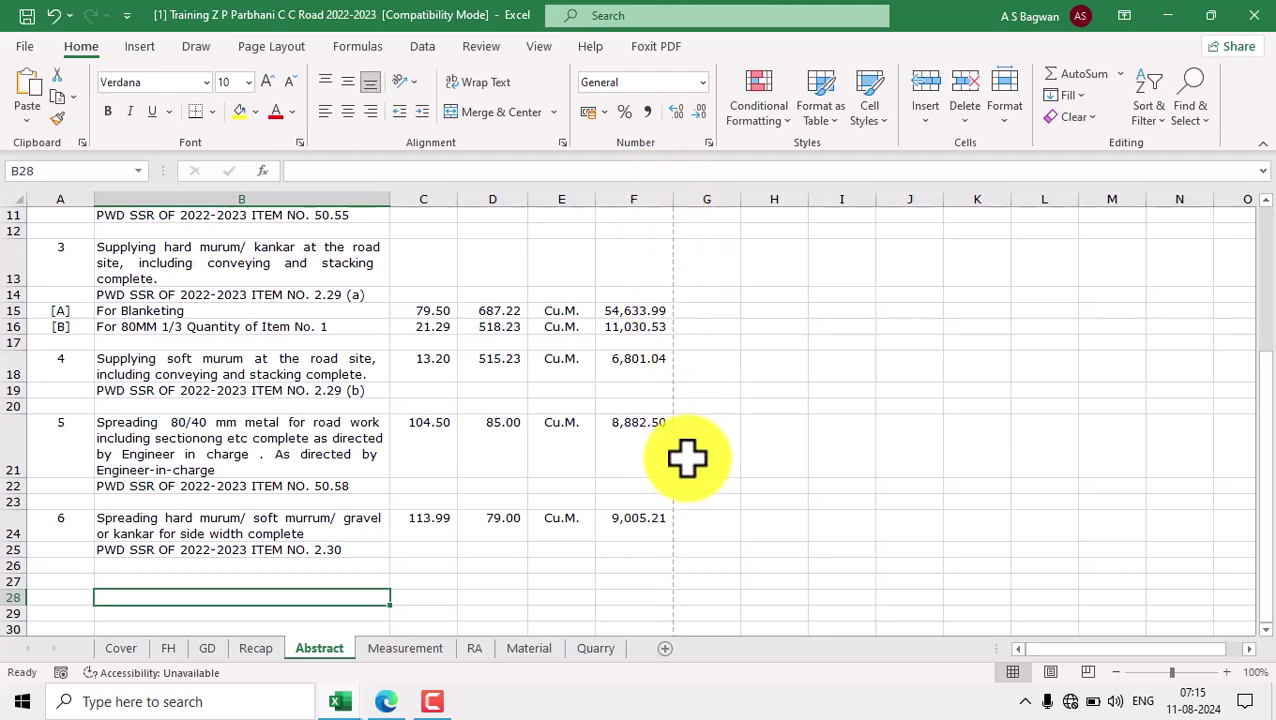
scroll(675, 470, down, 2)
click(85, 418)
drag(85, 418, 627, 435)
click(145, 408)
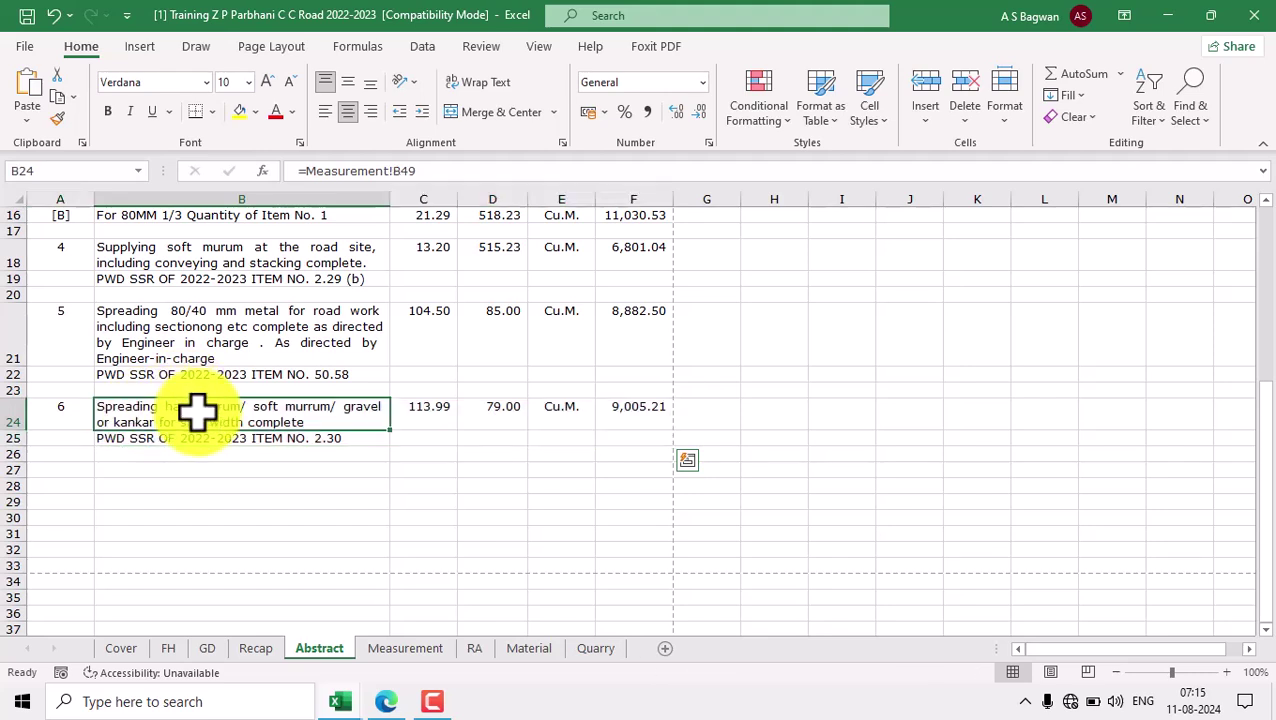
click(225, 442)
click(88, 434)
drag(96, 434, 649, 433)
click(60, 98)
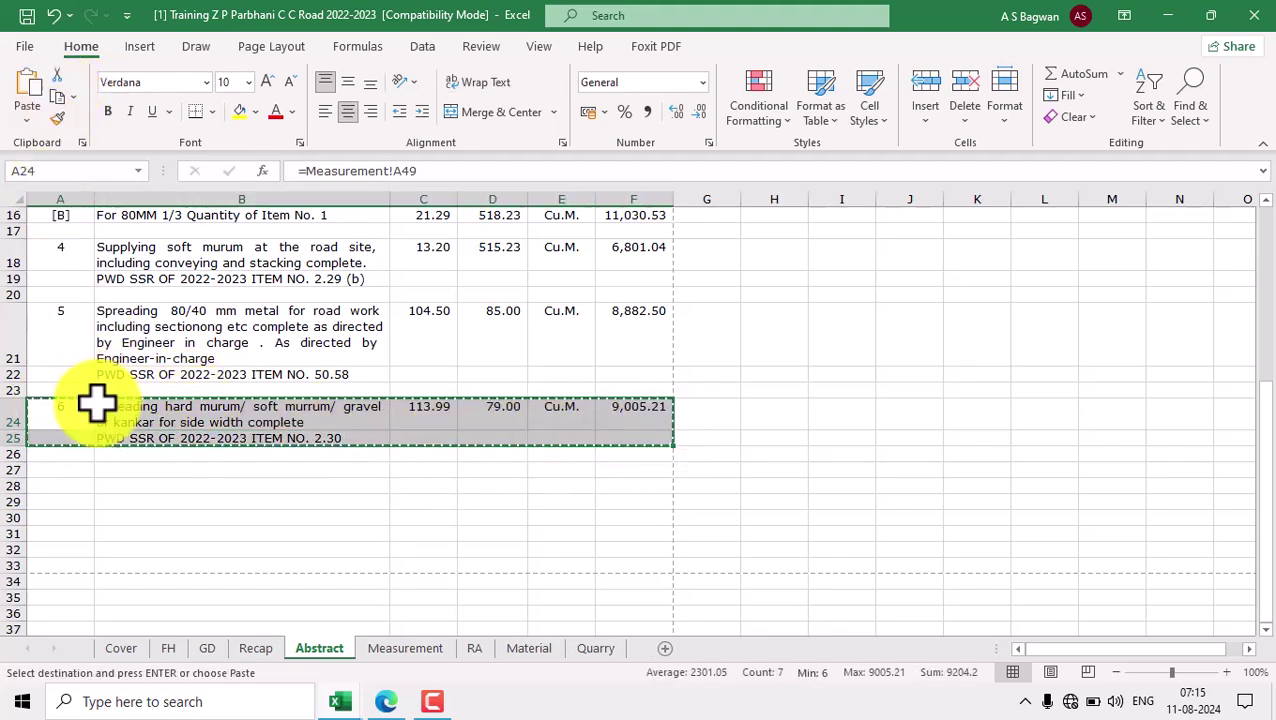
click(76, 472)
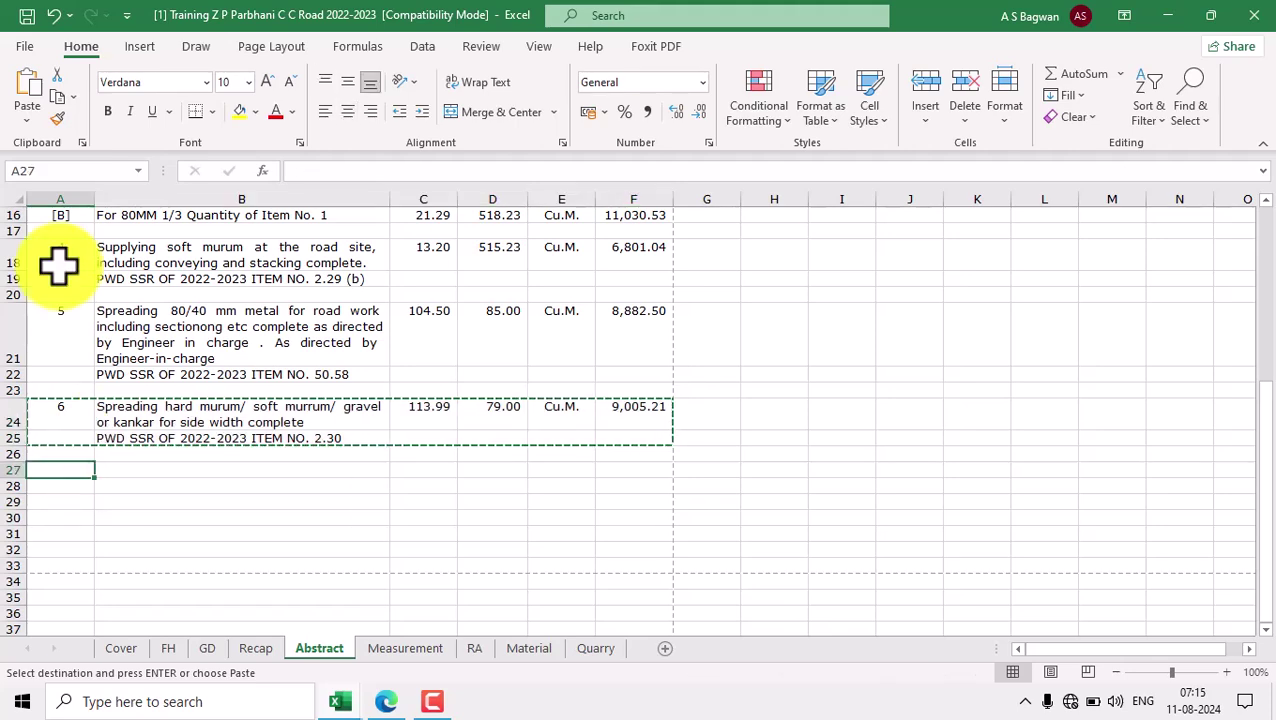
click(30, 100)
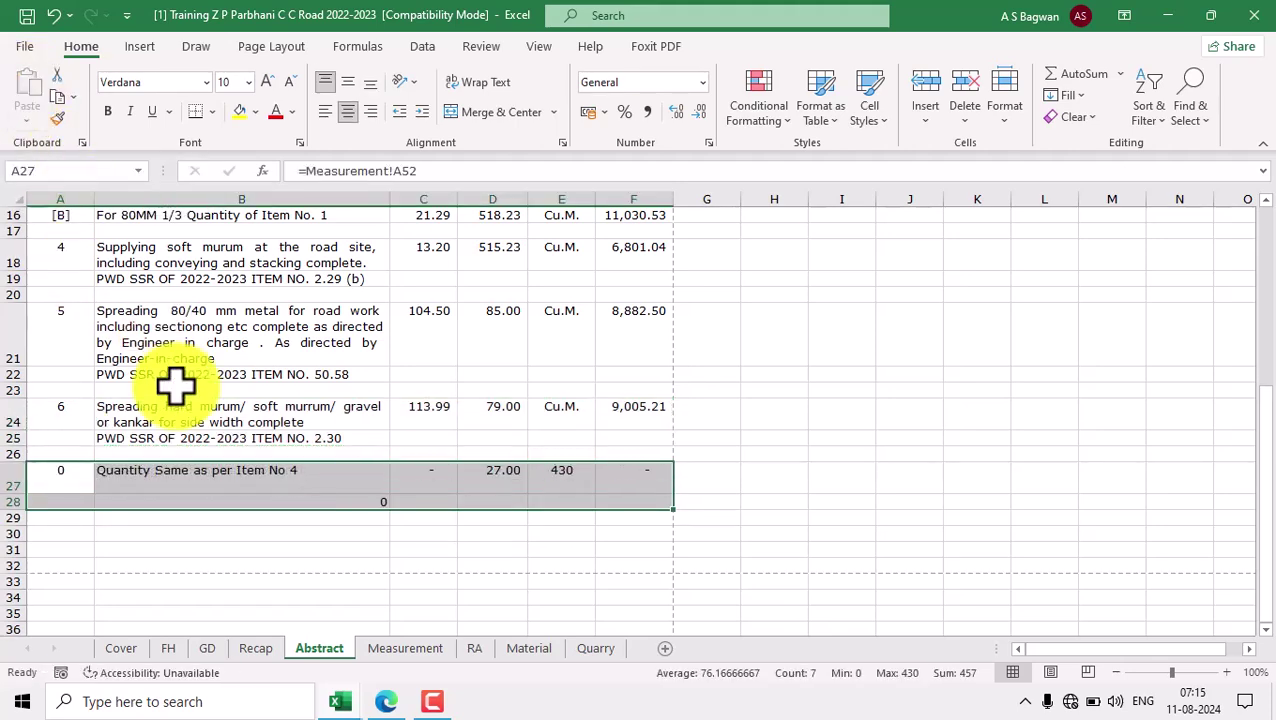
Link item 7's number in A27 of the Abstract sheet to Measurement!A56.
click(80, 480)
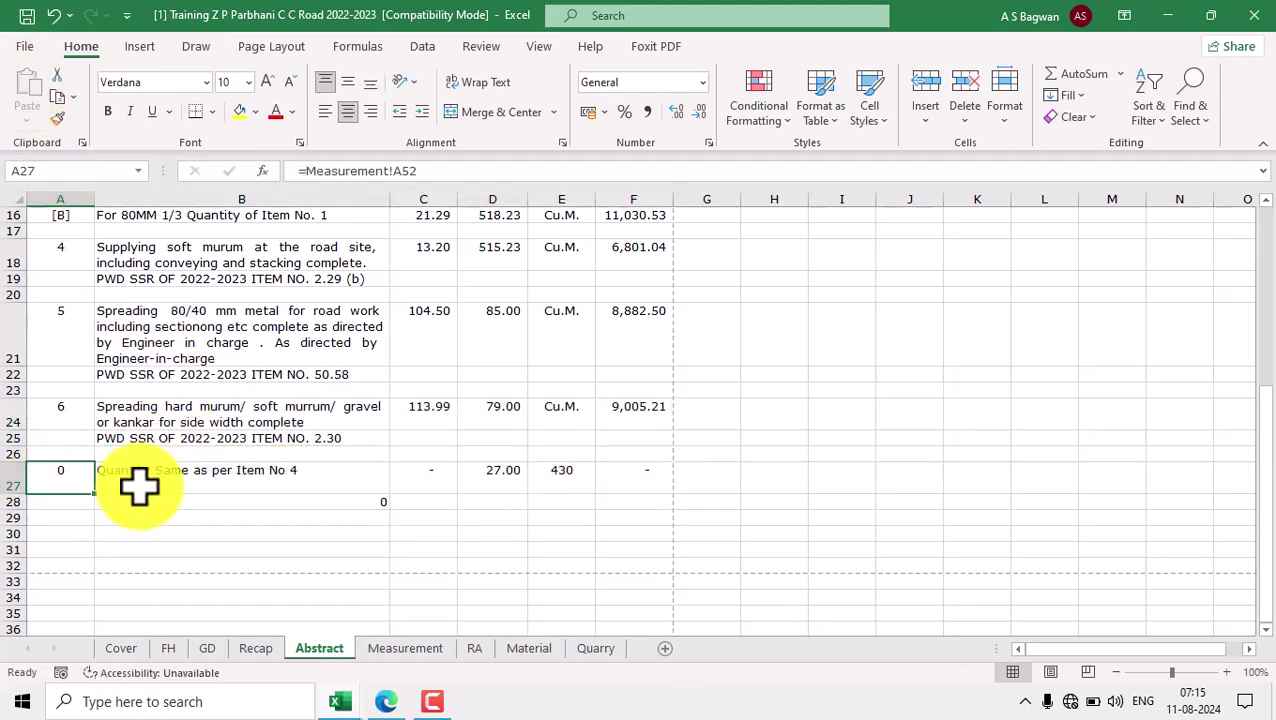
click(216, 478)
click(336, 504)
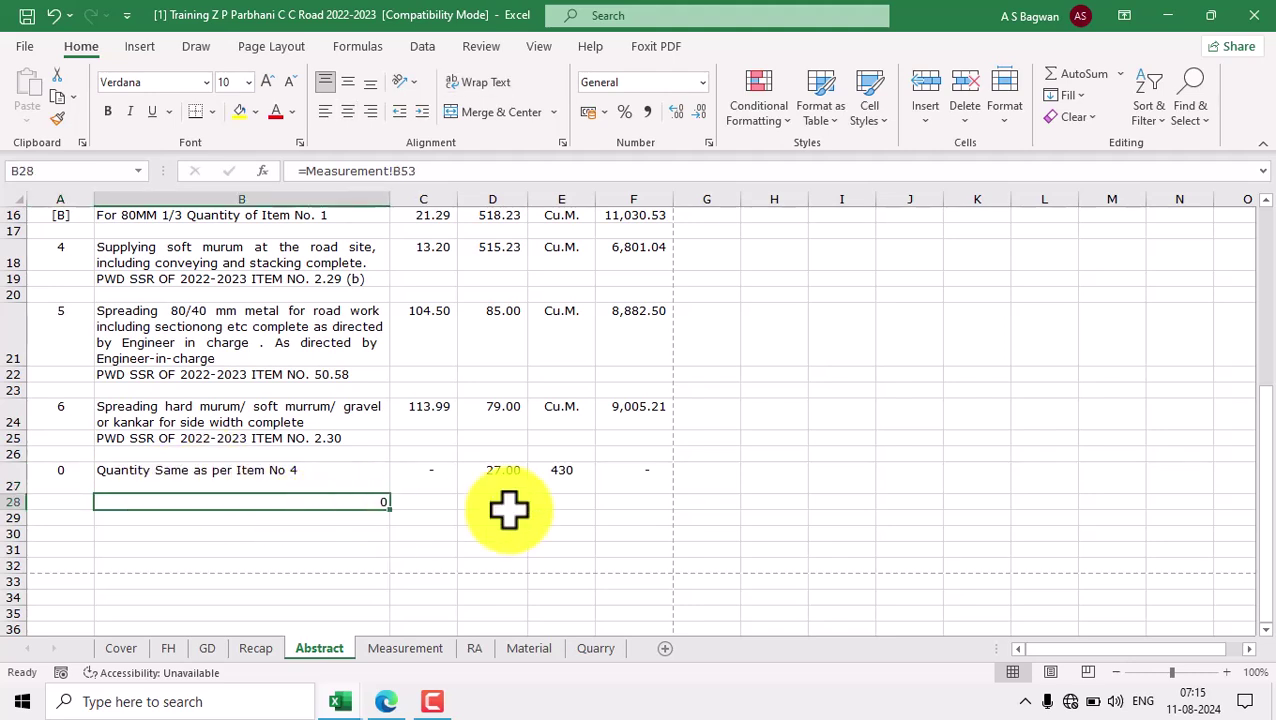
click(434, 479)
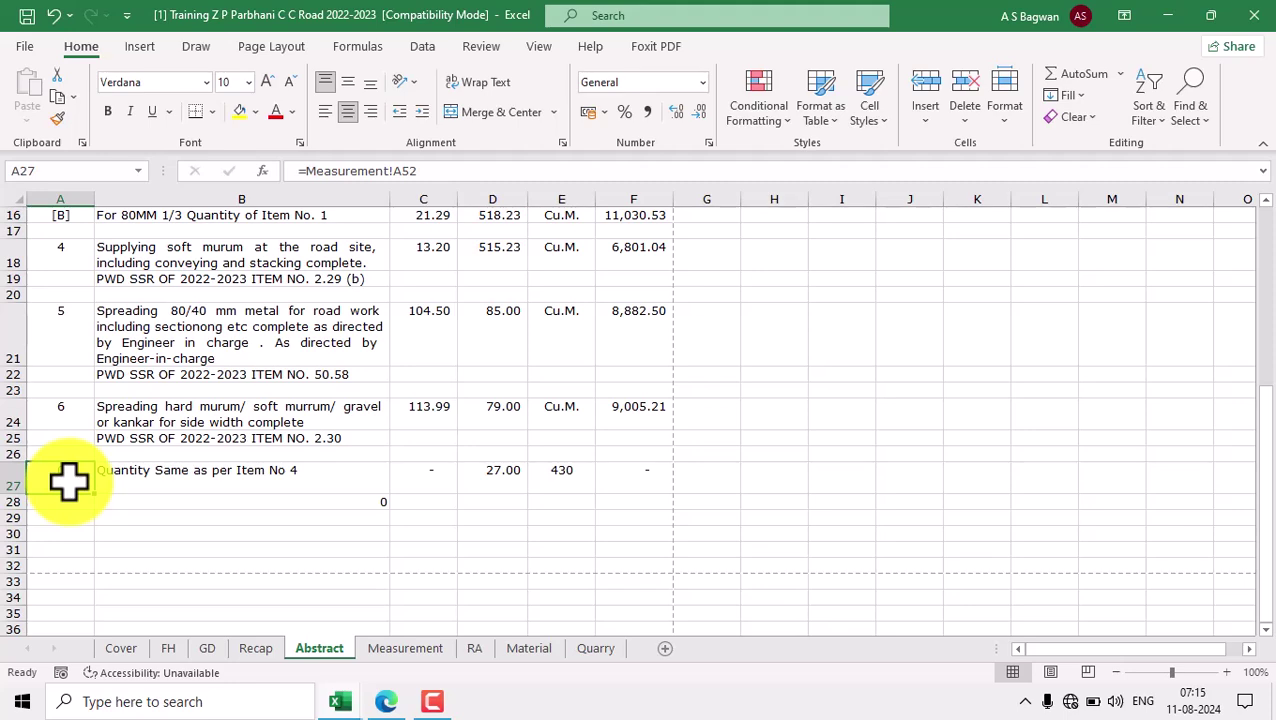
text(=)
click(430, 649)
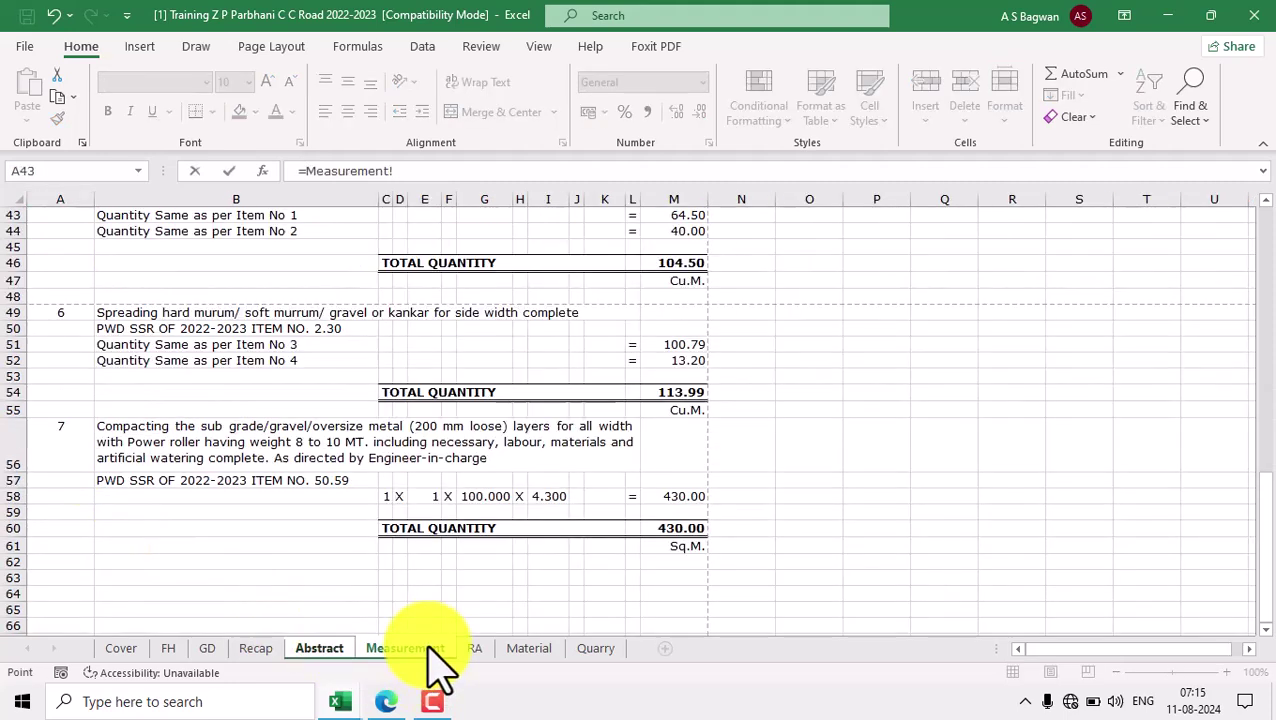
key(Return)
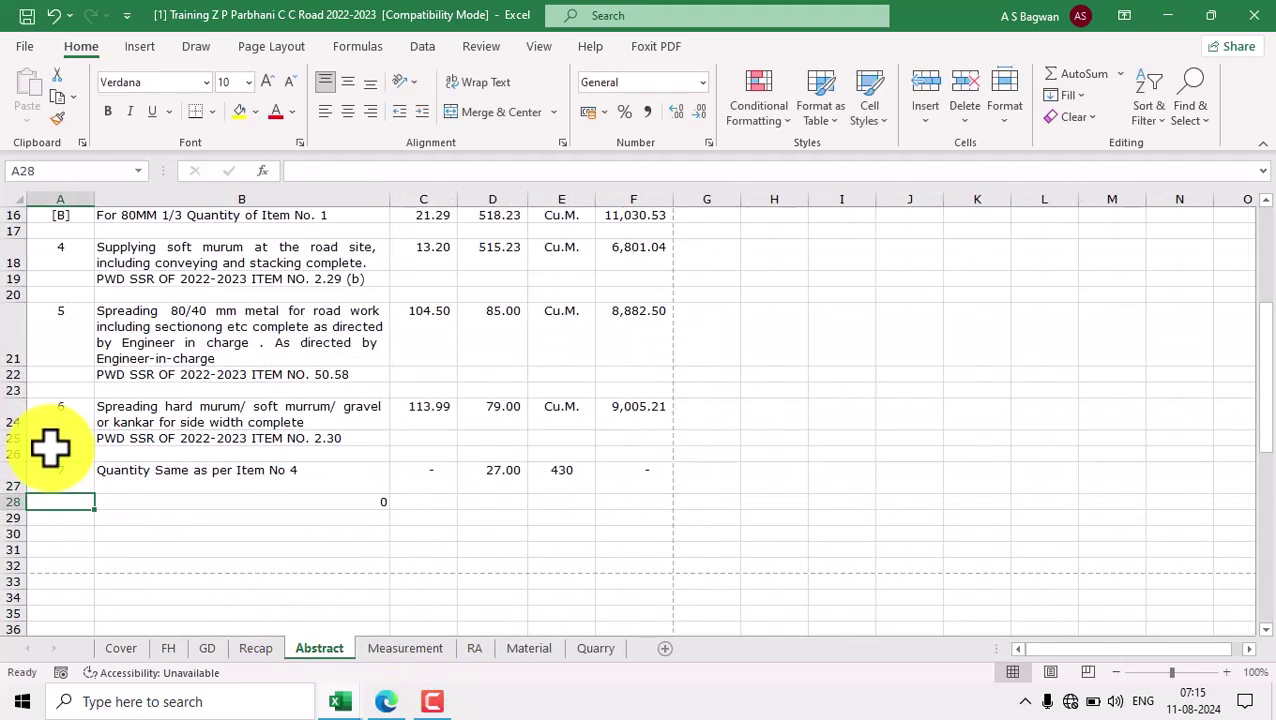
Link item 7's description in B27 and SSR reference in B28 of the Abstract sheet to Measurement!B56 and Measurement!B57.
click(330, 480)
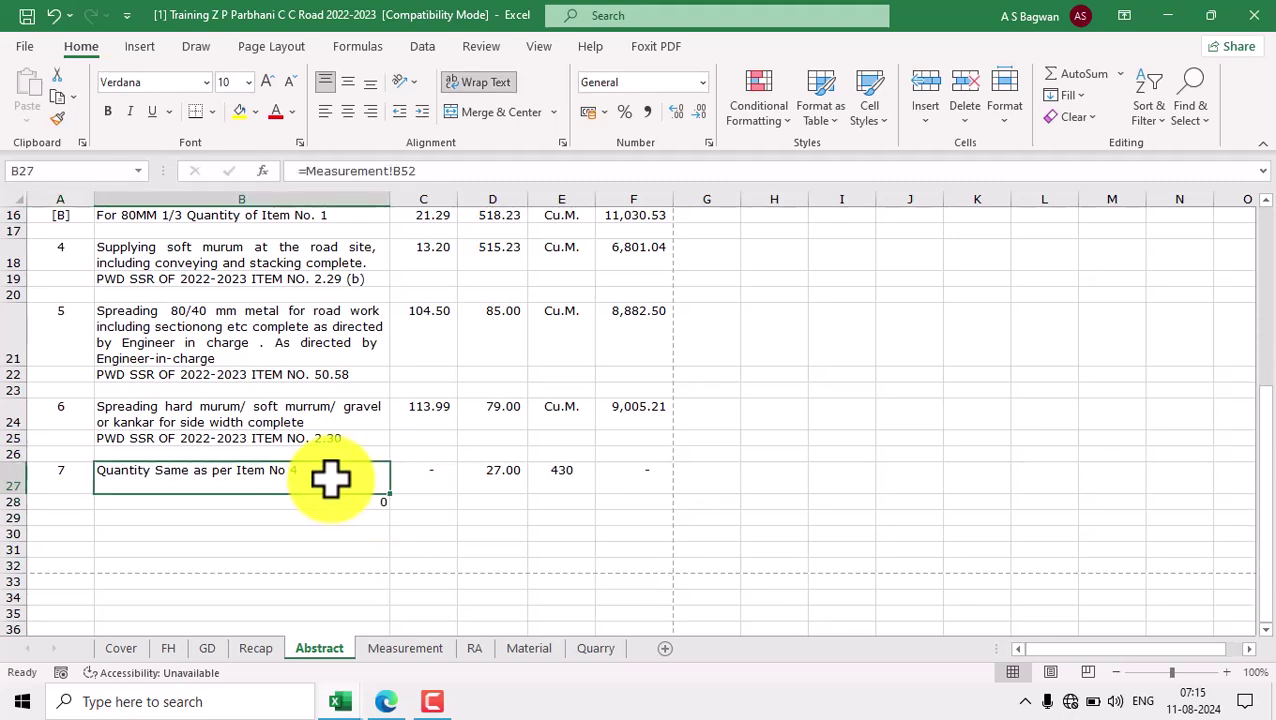
text(=)
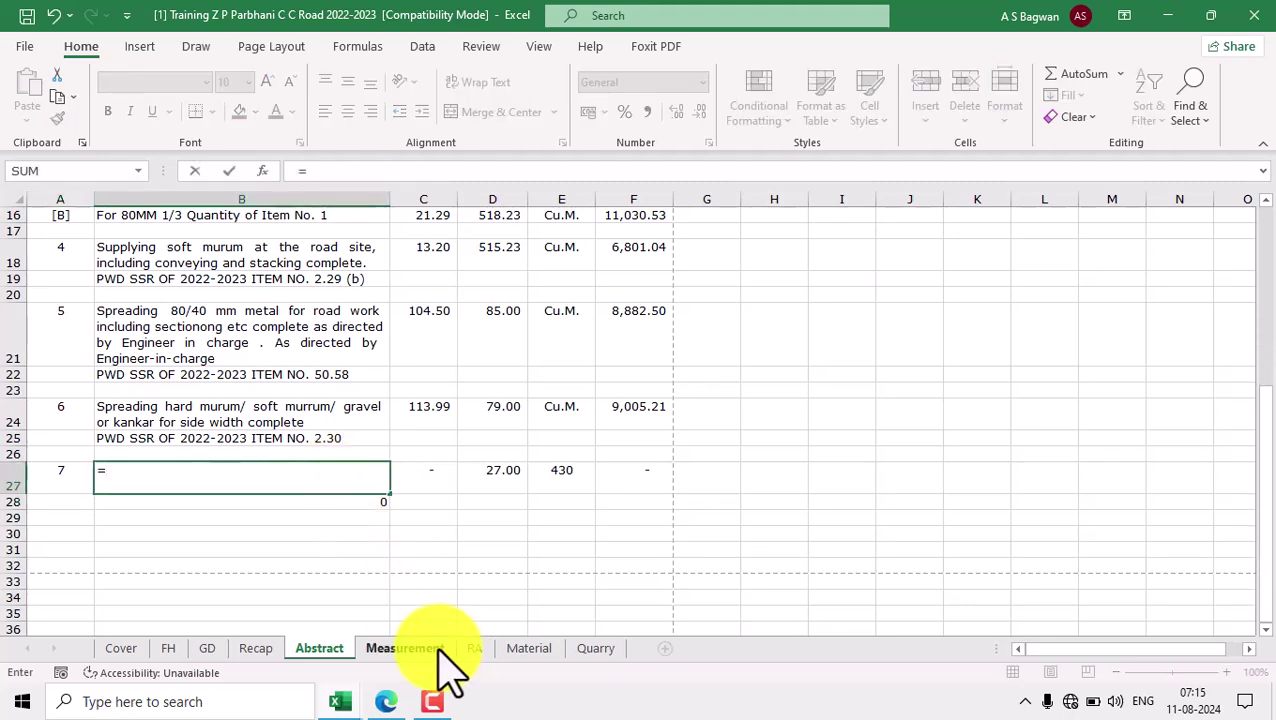
click(405, 648)
click(320, 455)
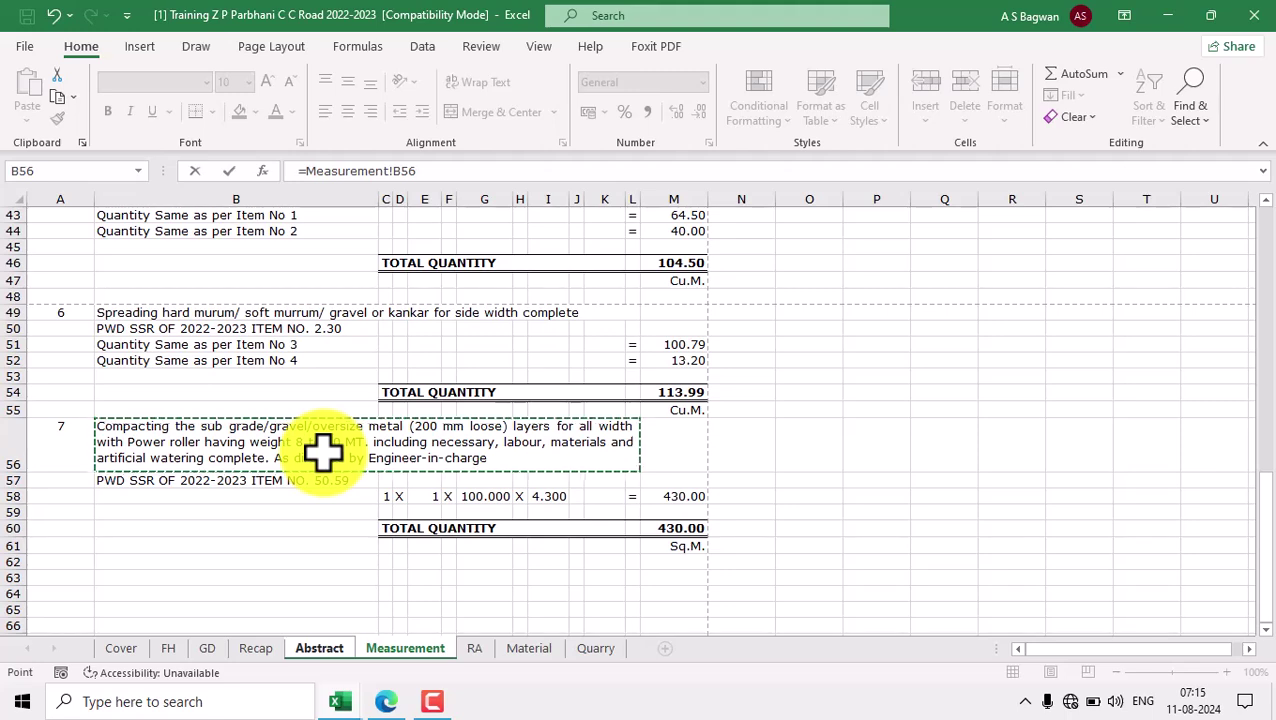
key(Return)
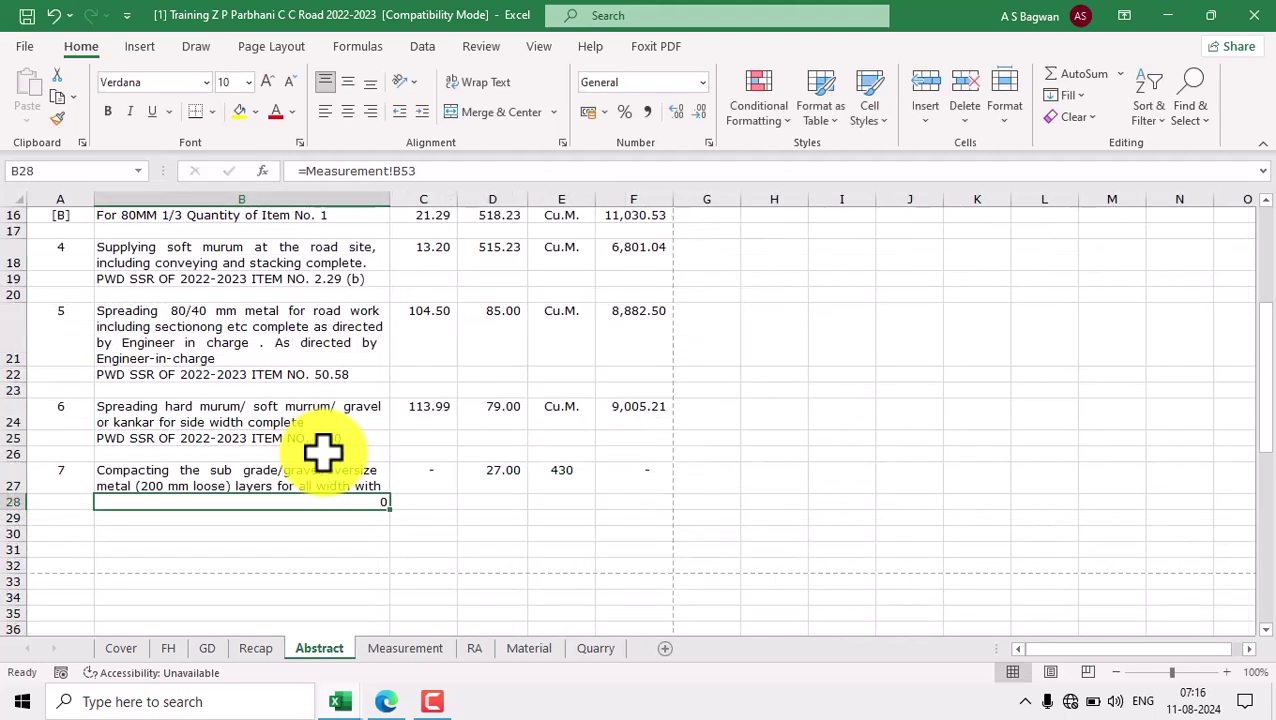
text(=)
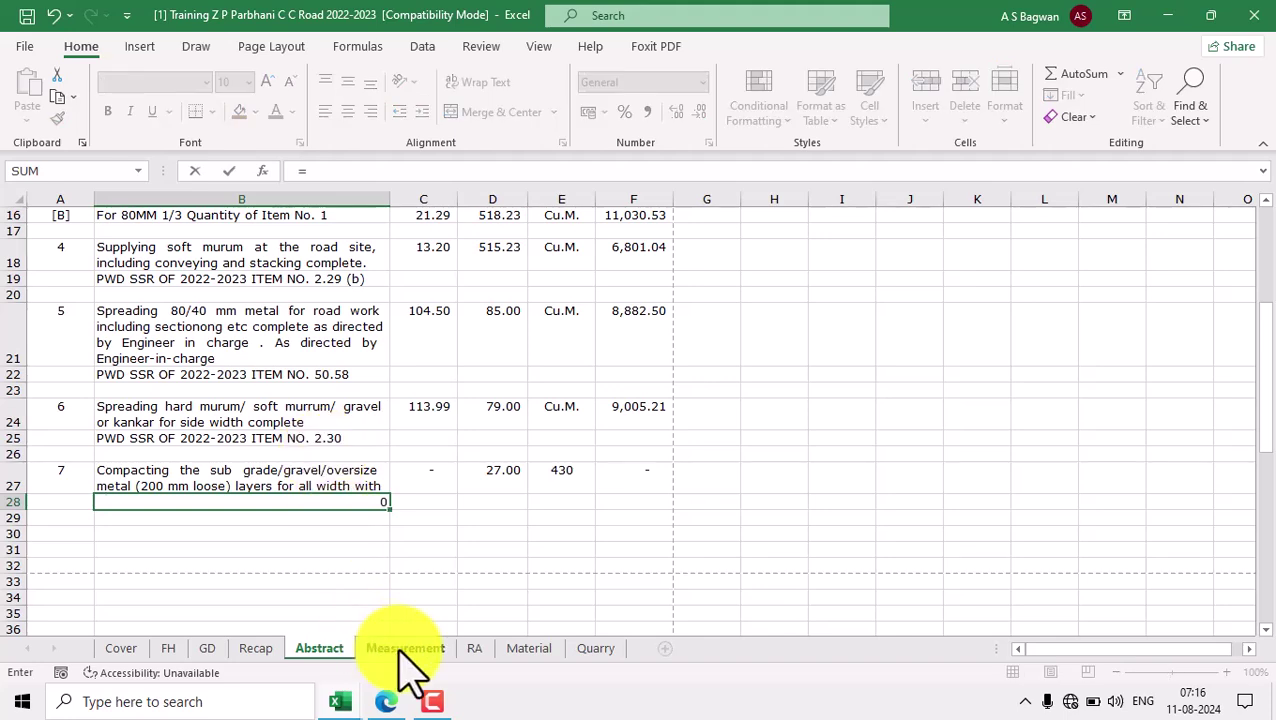
click(402, 648)
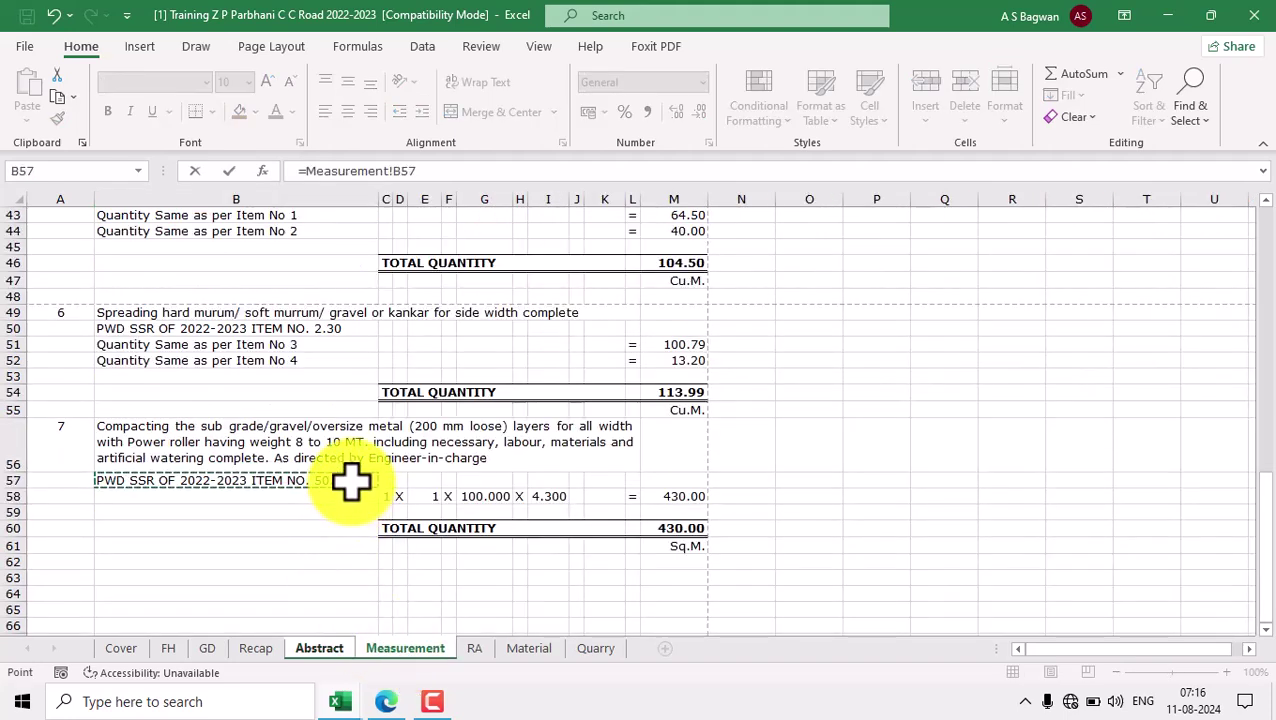
key(Return)
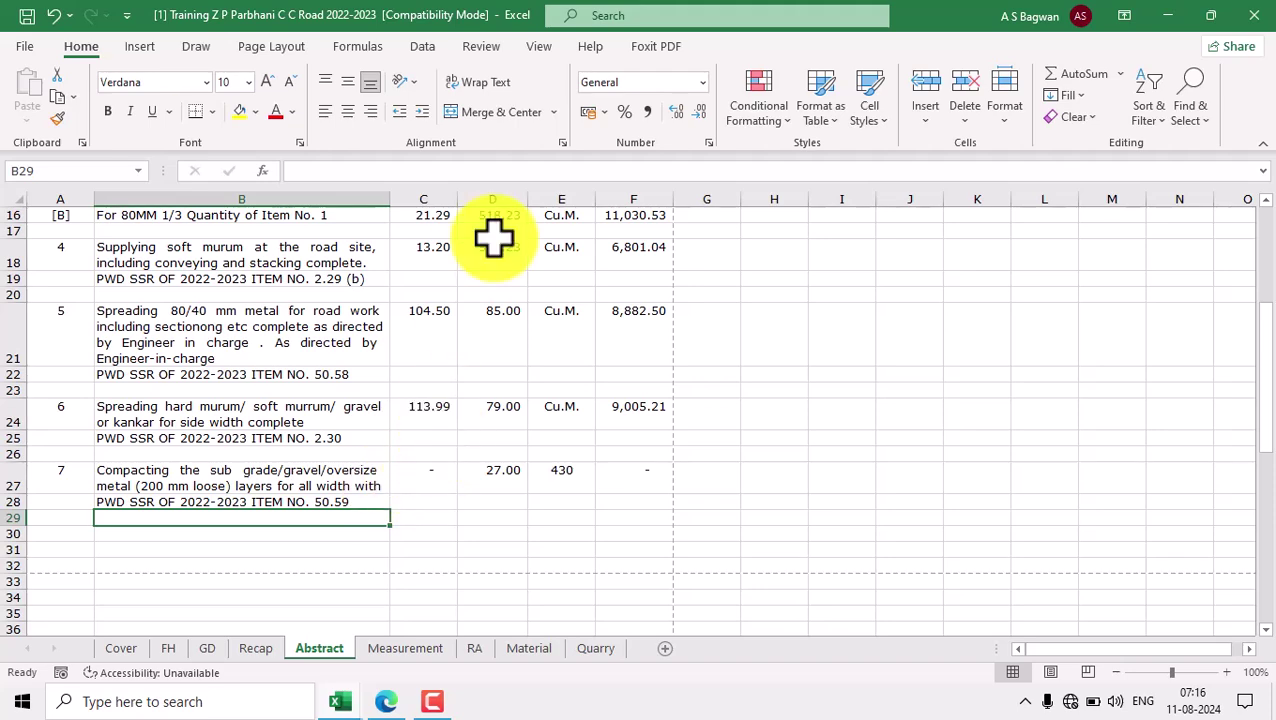
Link item 7's quantity in C27 of the Abstract sheet to the total quantity in Measurement!M60.
scroll(500, 316, up, 5)
scroll(453, 392, down, 5)
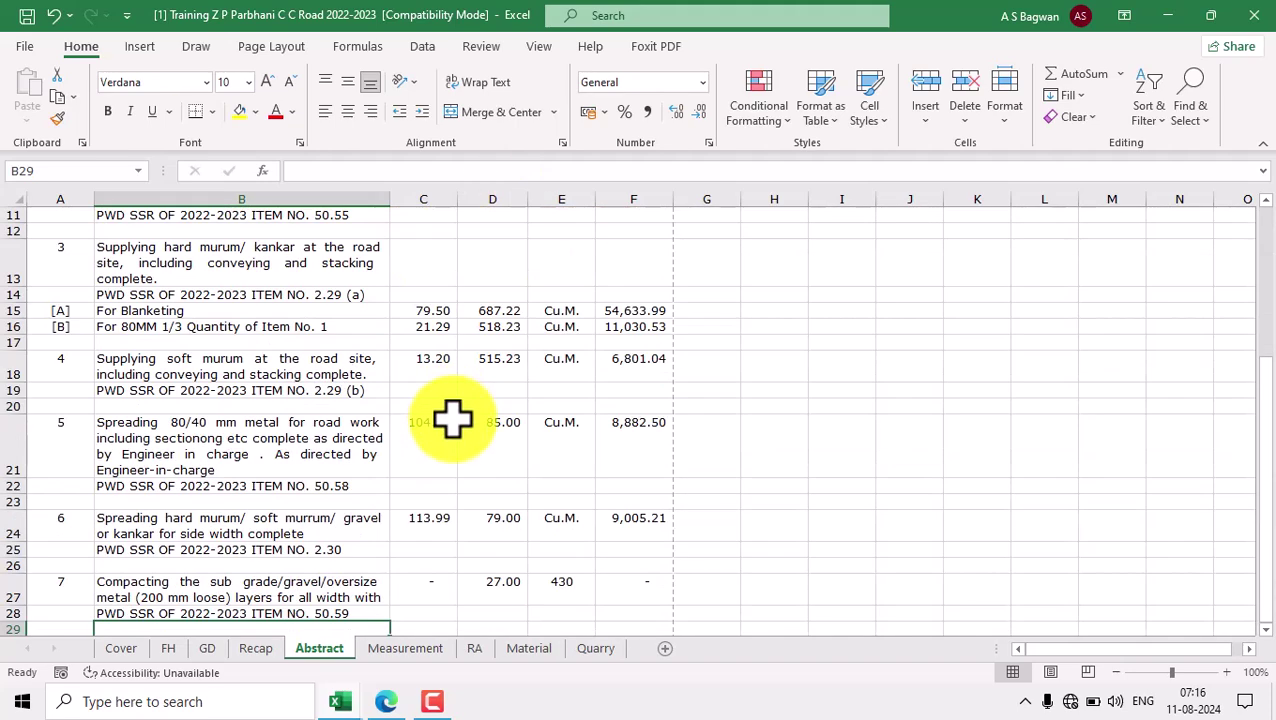
click(419, 484)
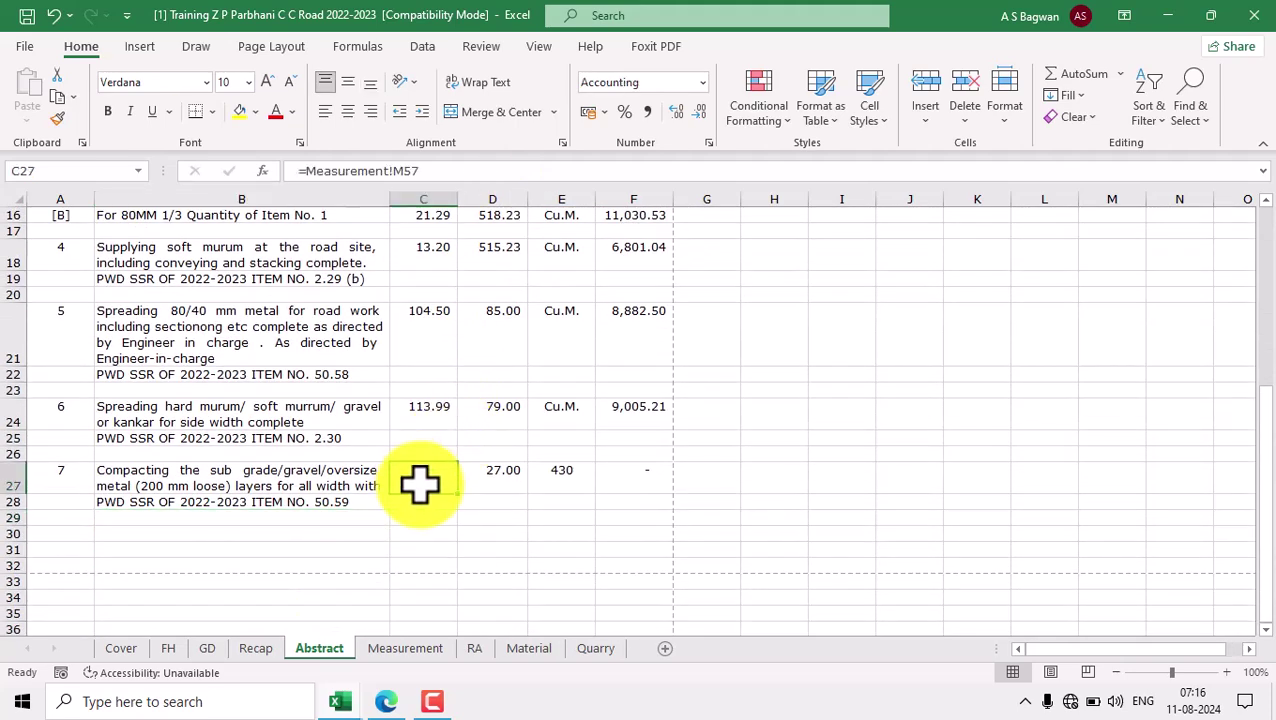
text(=)
click(405, 648)
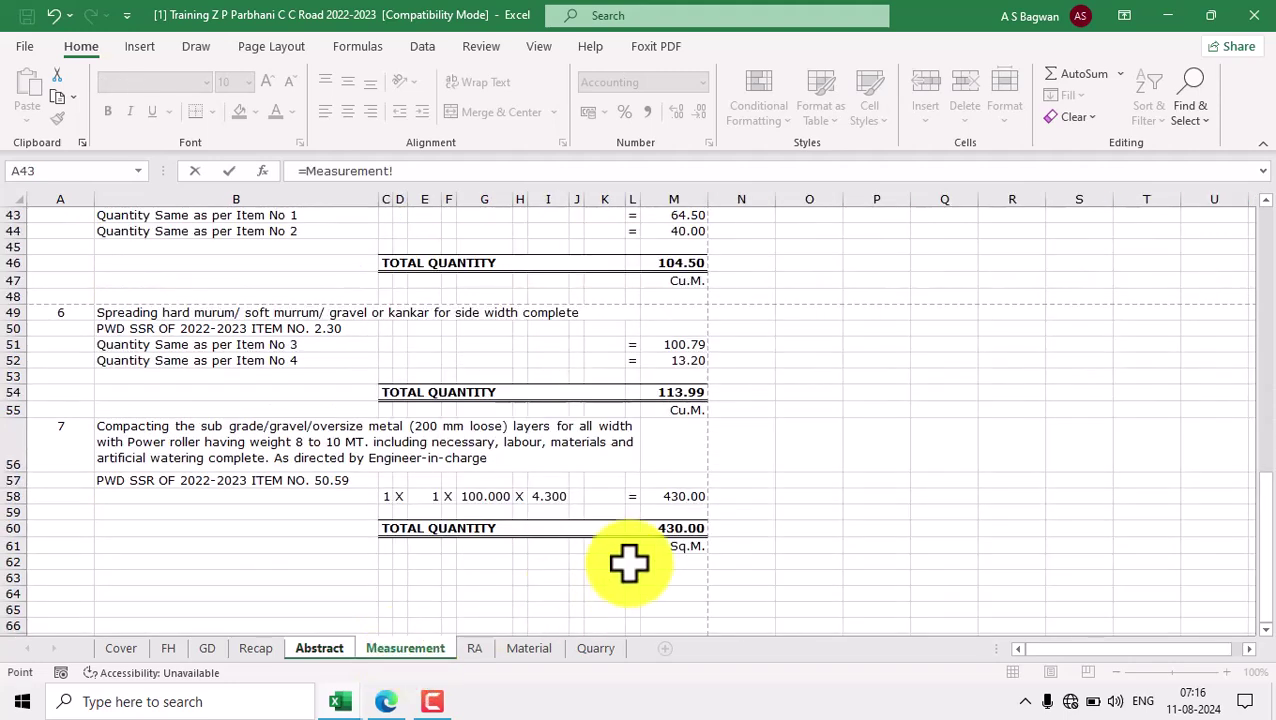
click(686, 527)
key(Return)
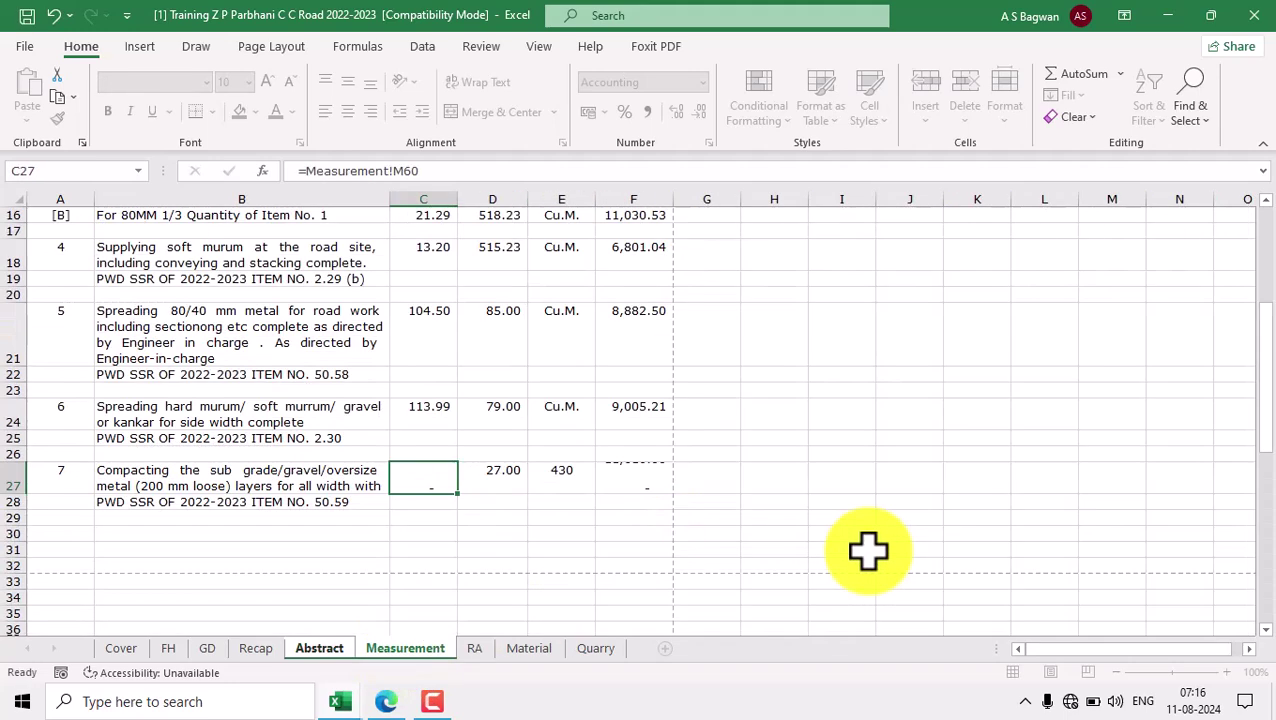
Link item 7's unit in E27 of the Abstract sheet to Measurement!M61.
click(567, 320)
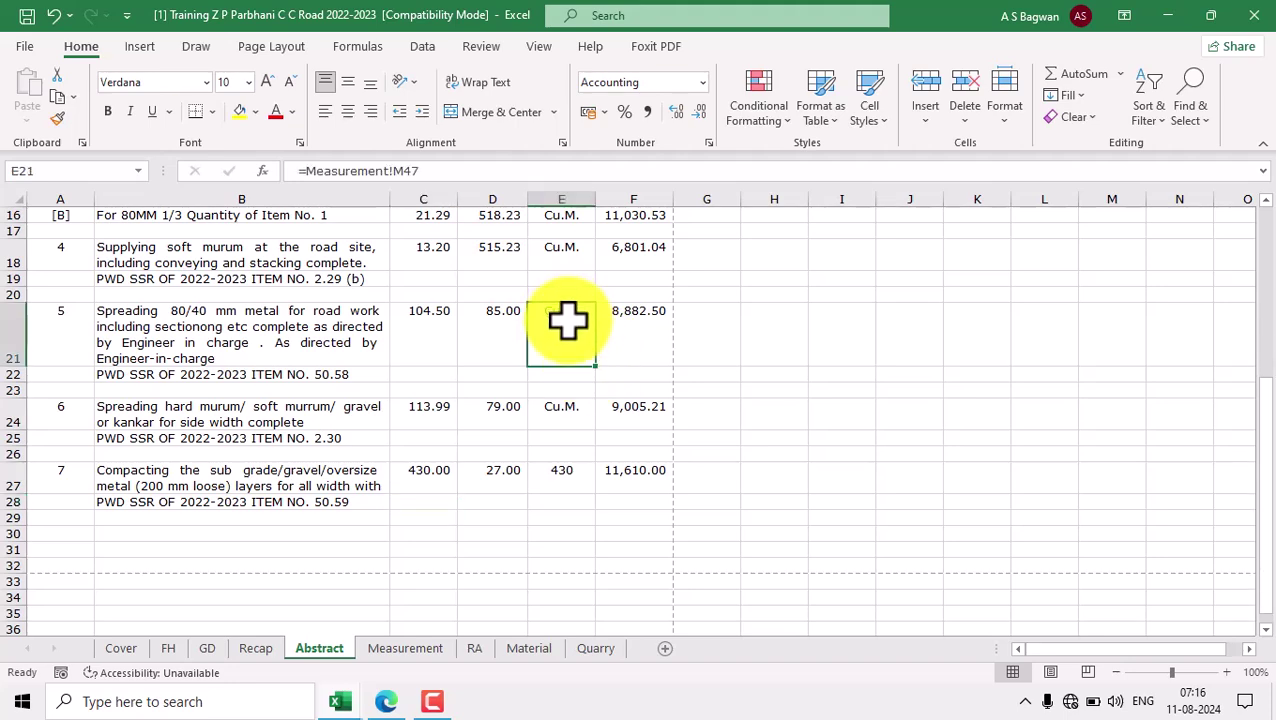
scroll(555, 280, up, 5)
scroll(590, 360, down, 1)
scroll(595, 380, down, 4)
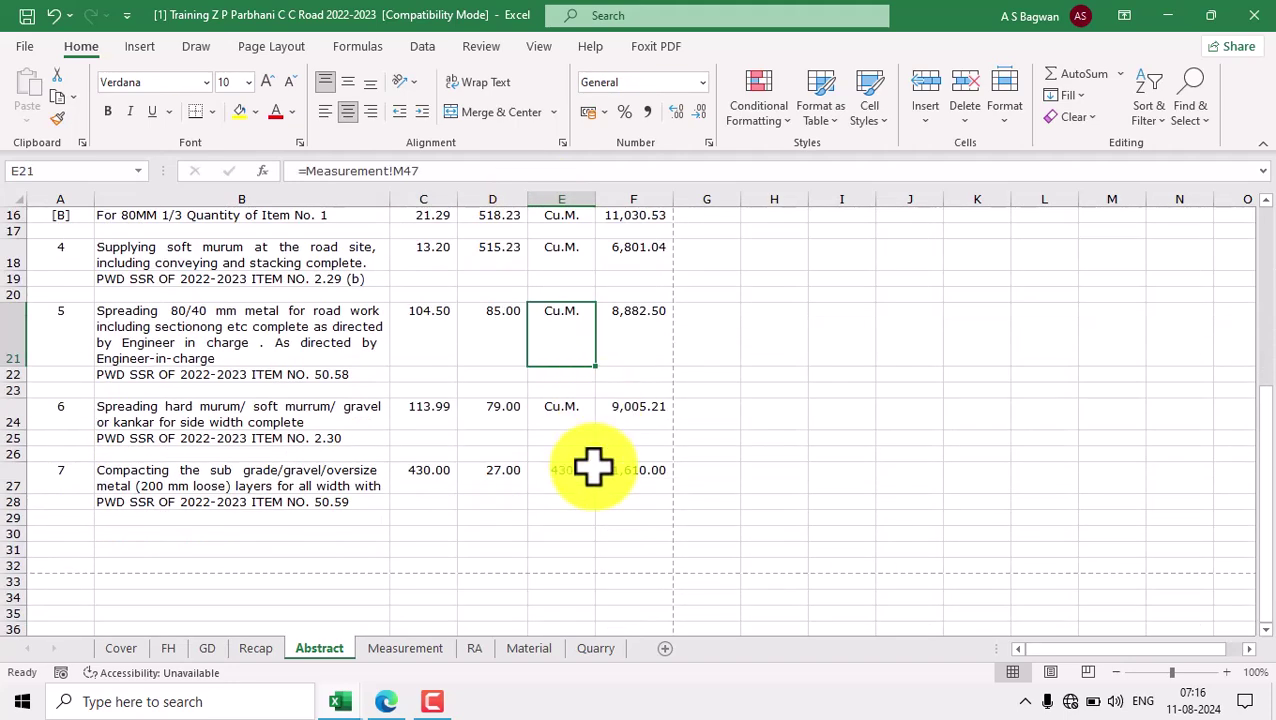
click(575, 488)
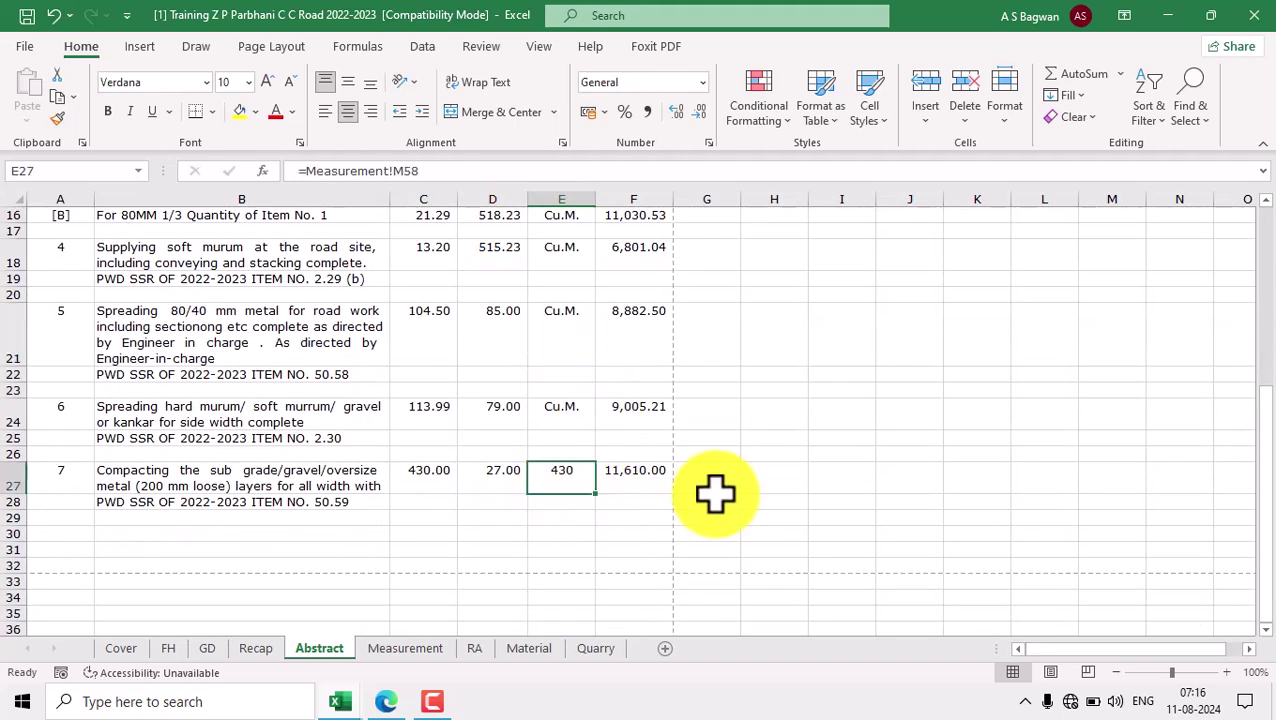
text(=)
click(405, 648)
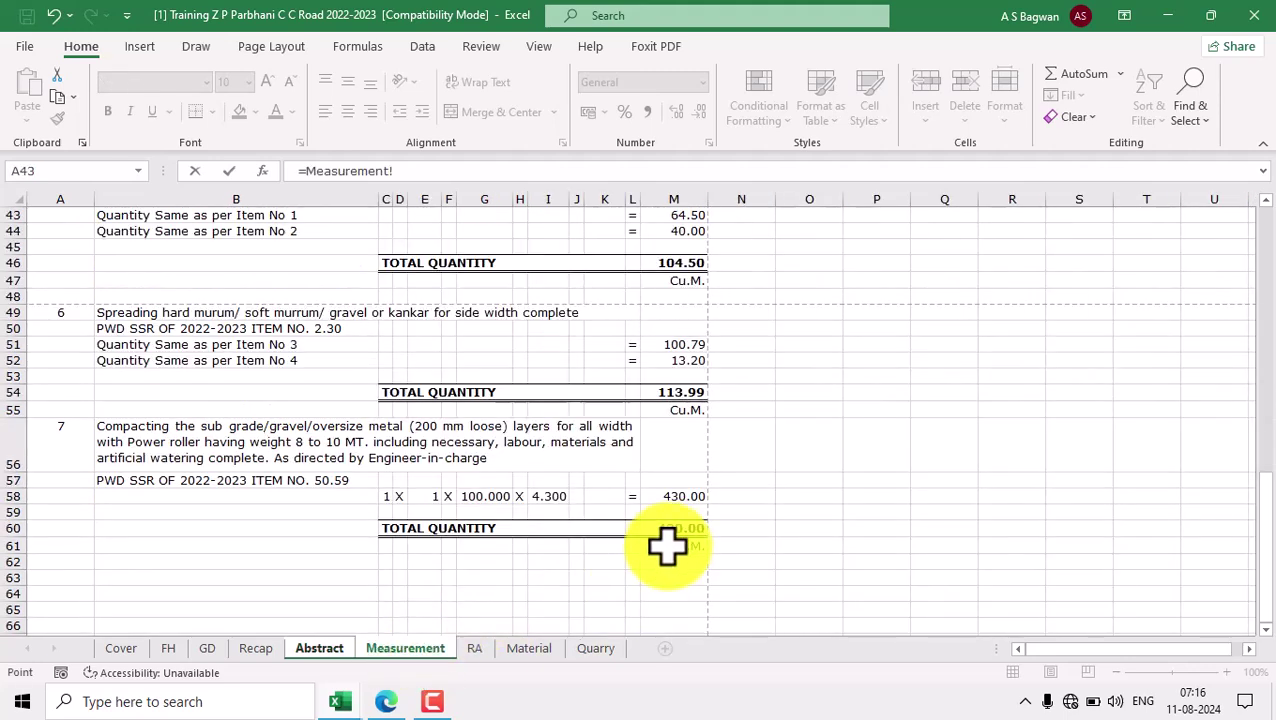
click(670, 547)
key(Return)
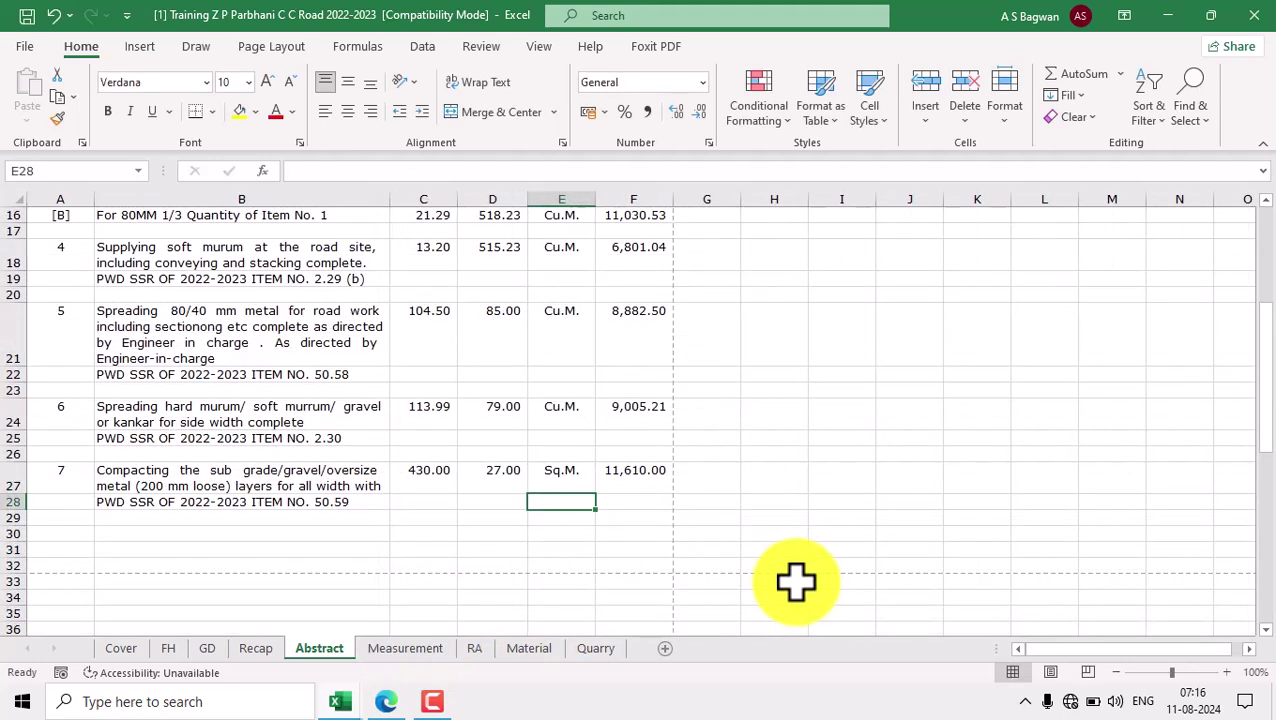
Check which RA sheet cell item 7's rate in D27 of the Abstract sheet is linked to.
click(484, 483)
scroll(504, 416, up, 5)
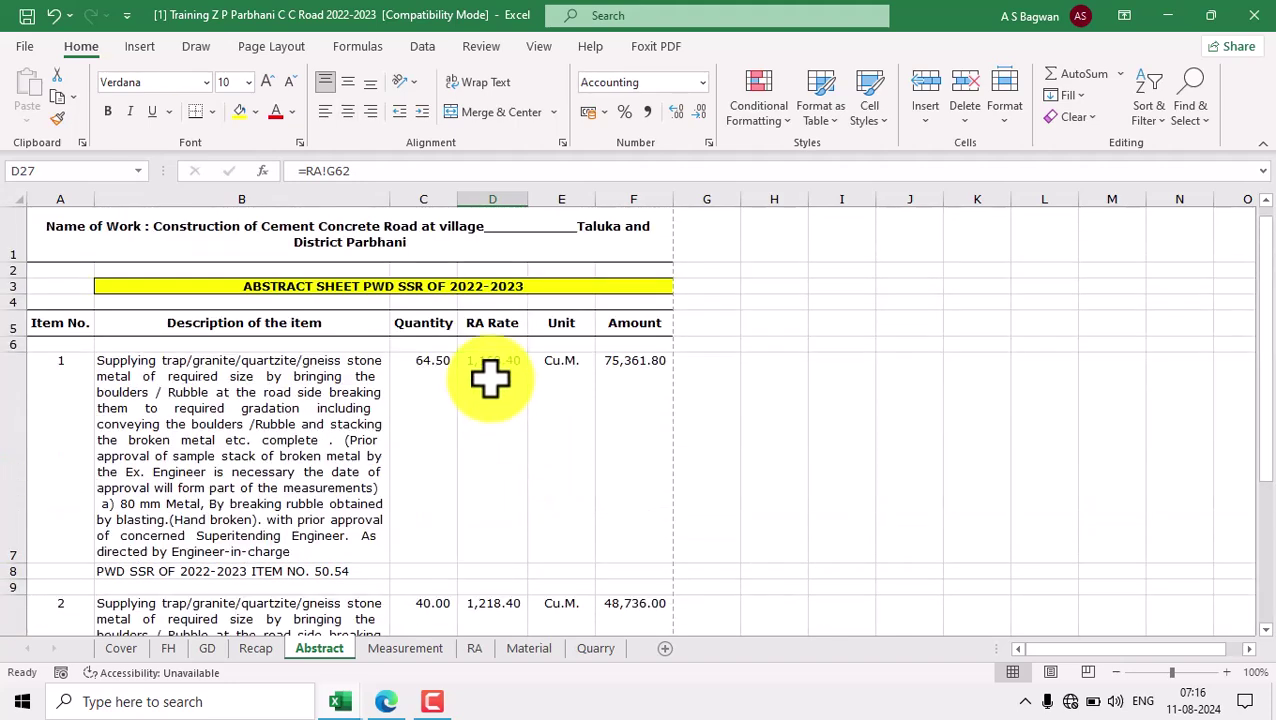
scroll(470, 507, down, 5)
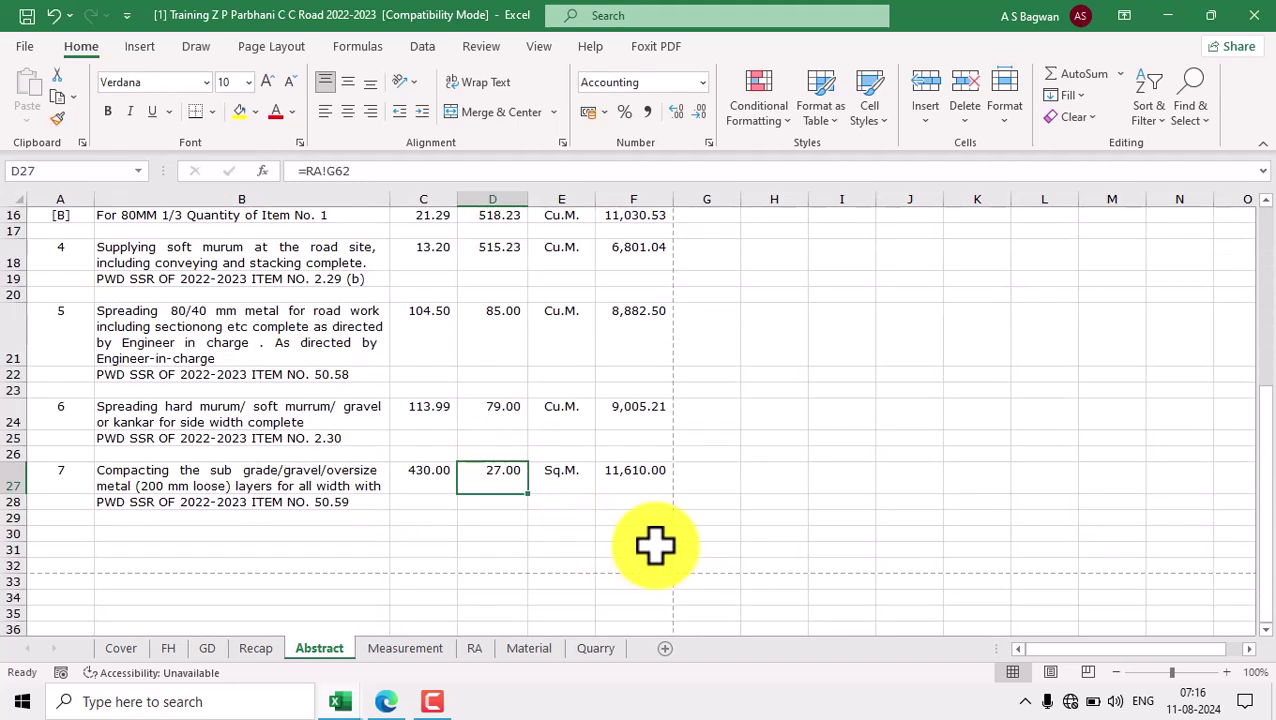
Relink item 7's rate in D27 of the Abstract sheet to the total rate in RA!G64.
text(=)
click(476, 645)
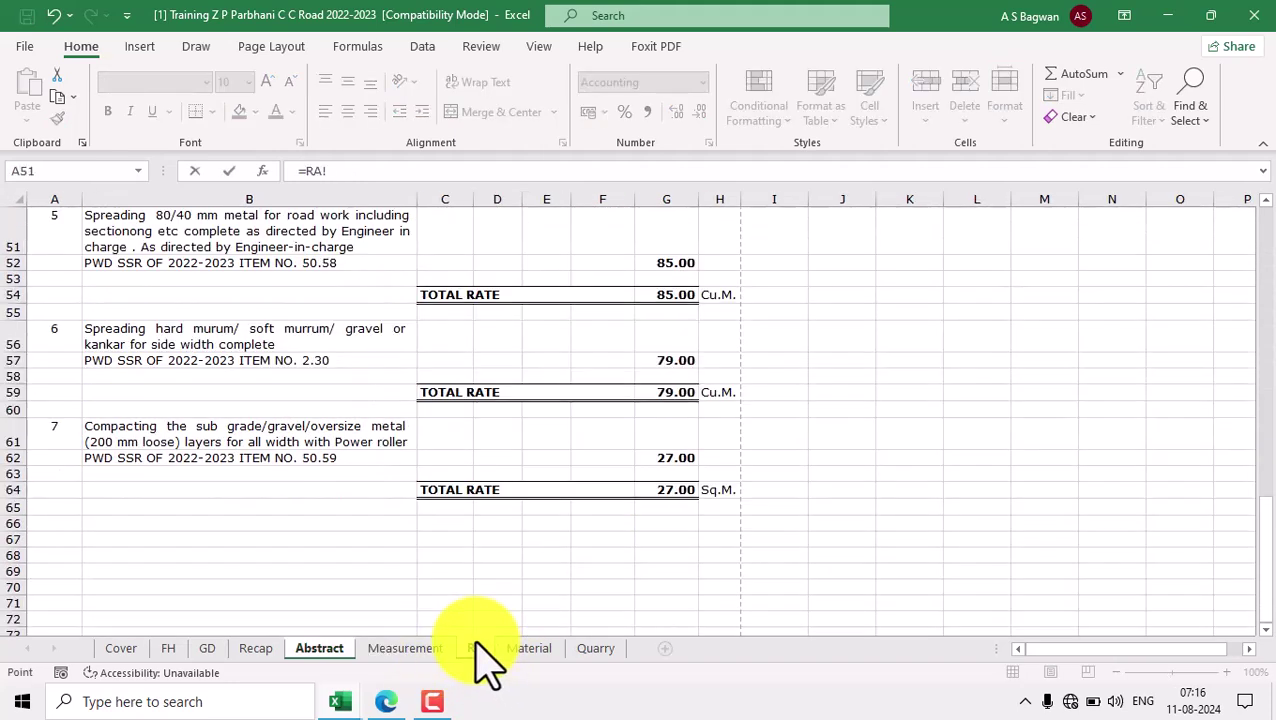
click(680, 490)
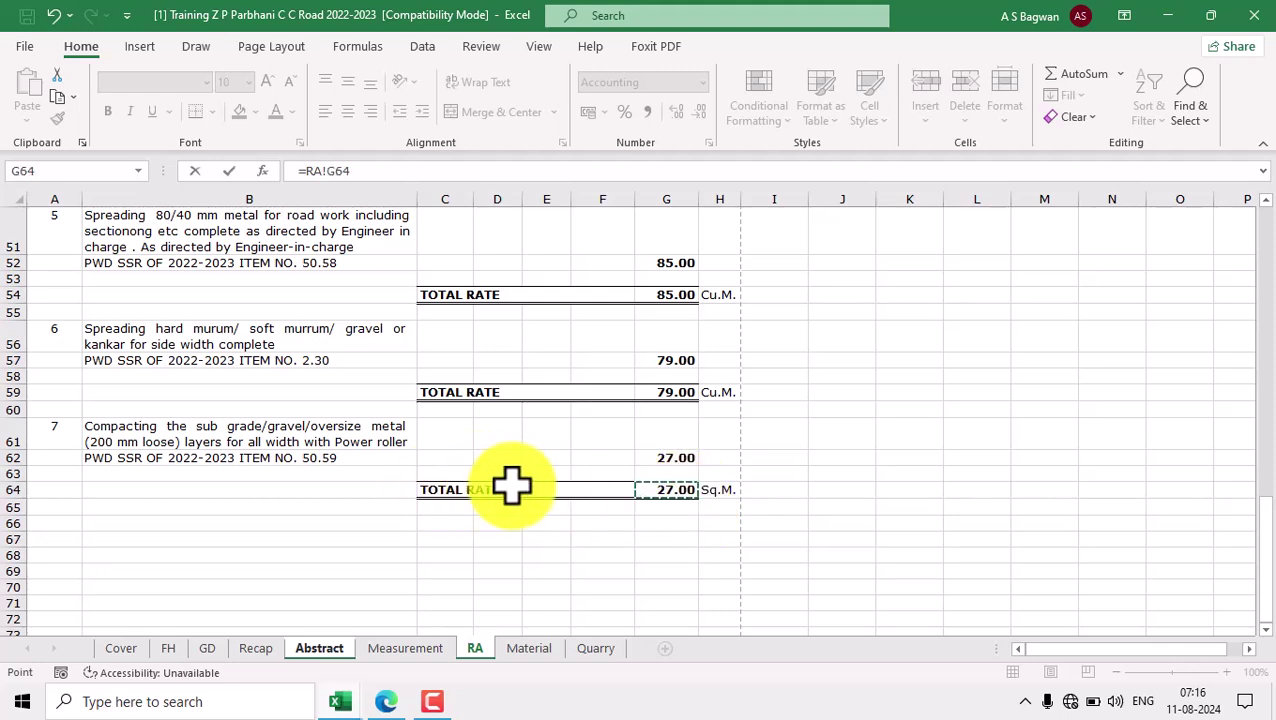
key(Return)
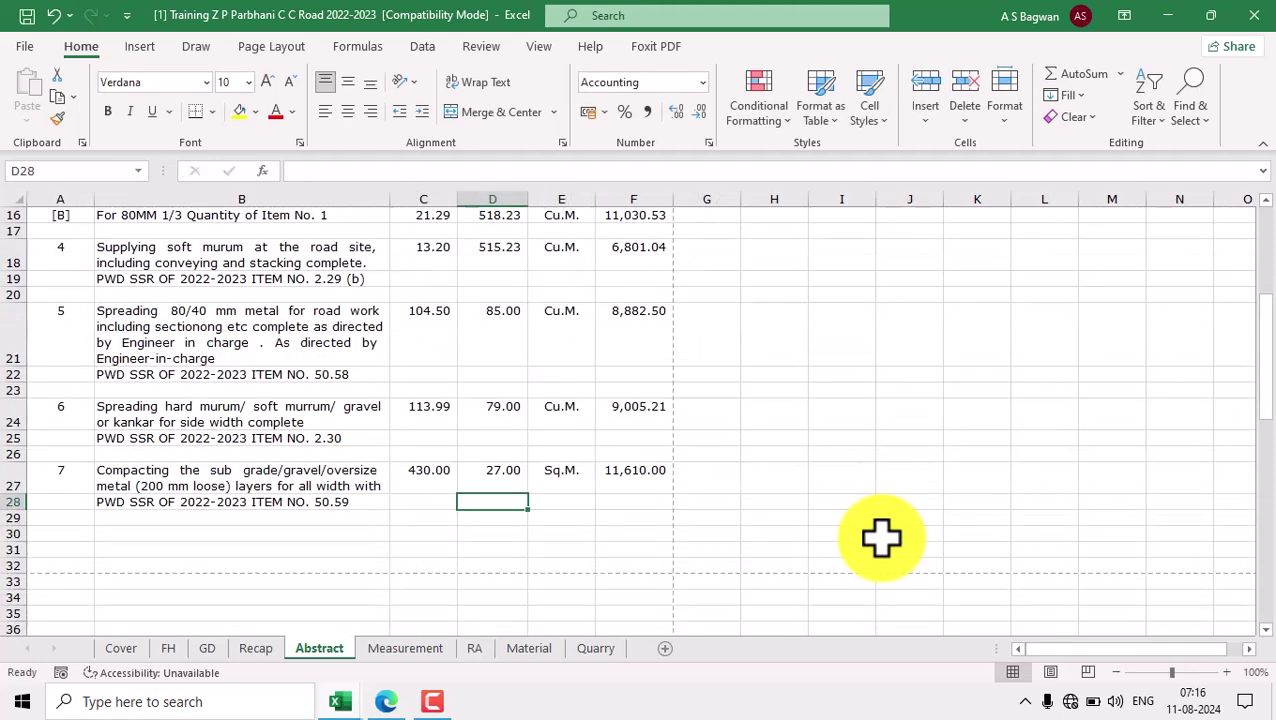
Check item 7's amount formula in F27 and description link in B27 of the Abstract sheet, and view its Measurement and RA entries.
double_click(655, 470)
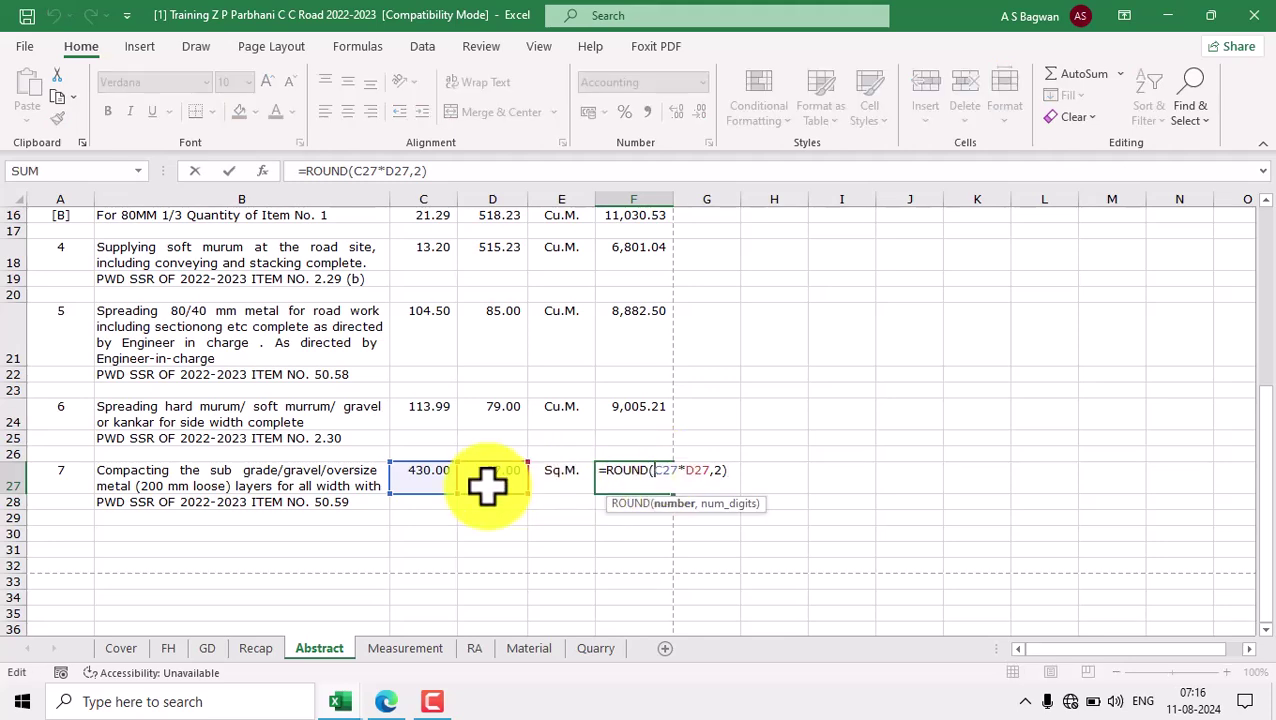
key(Escape)
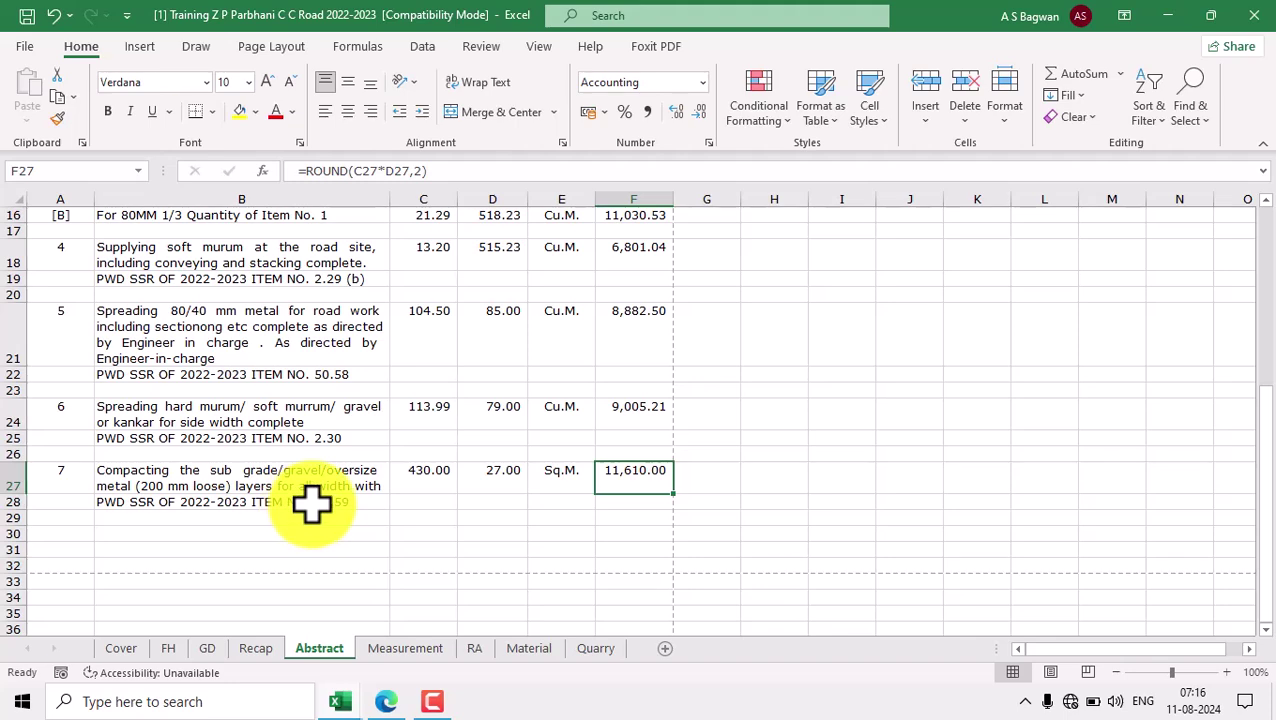
click(408, 648)
click(476, 648)
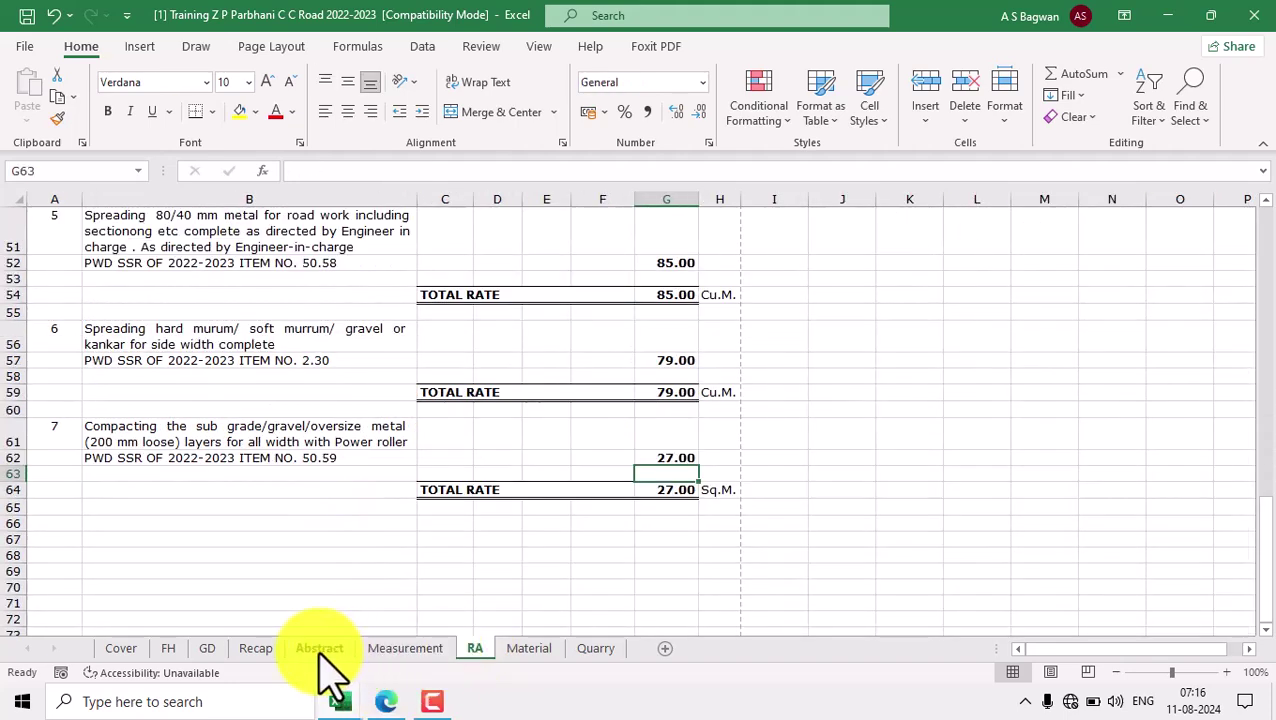
click(319, 649)
click(296, 486)
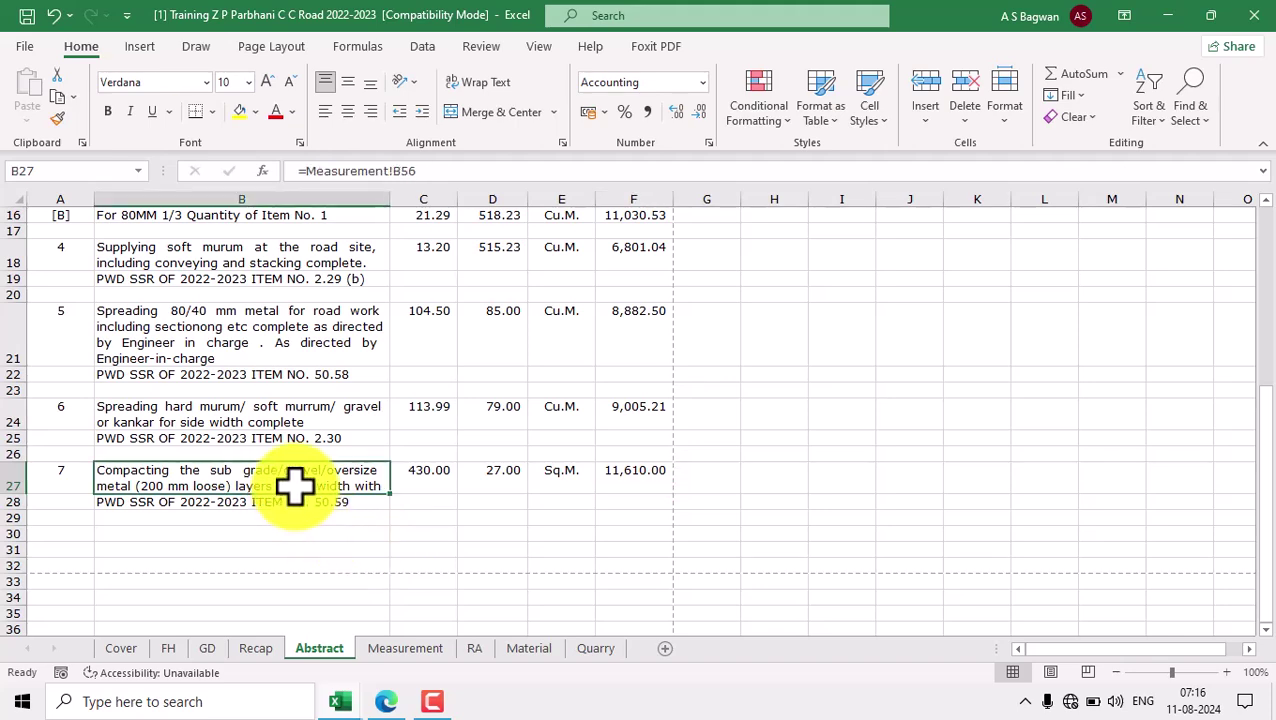
Look through the Material, Cover, Measurement and RA sheets to review the estimate's contents.
click(529, 650)
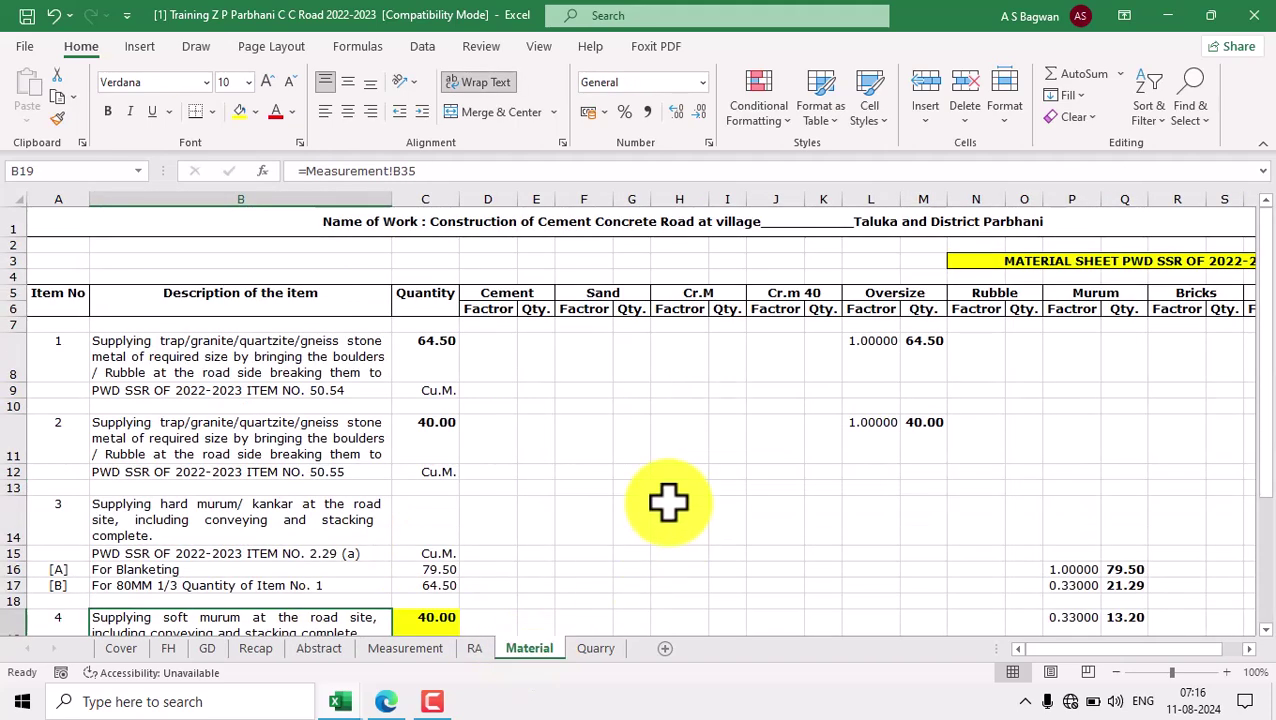
scroll(668, 502, down, 2)
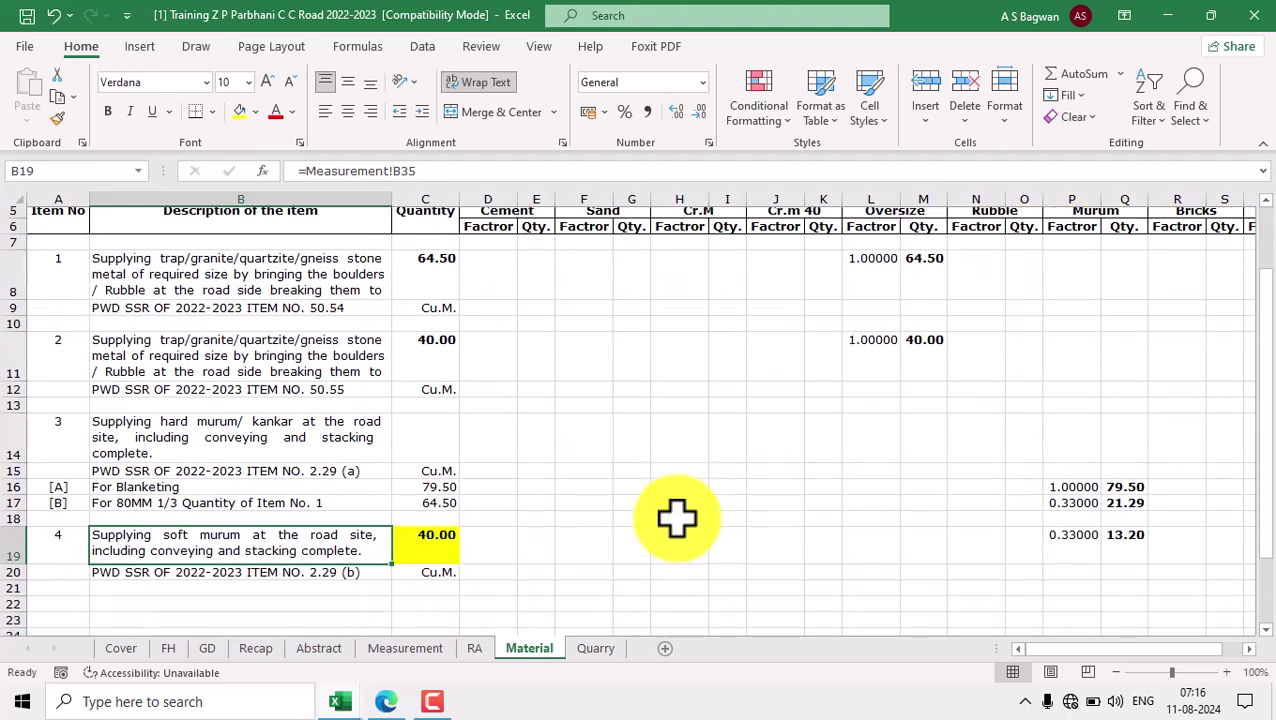
click(121, 649)
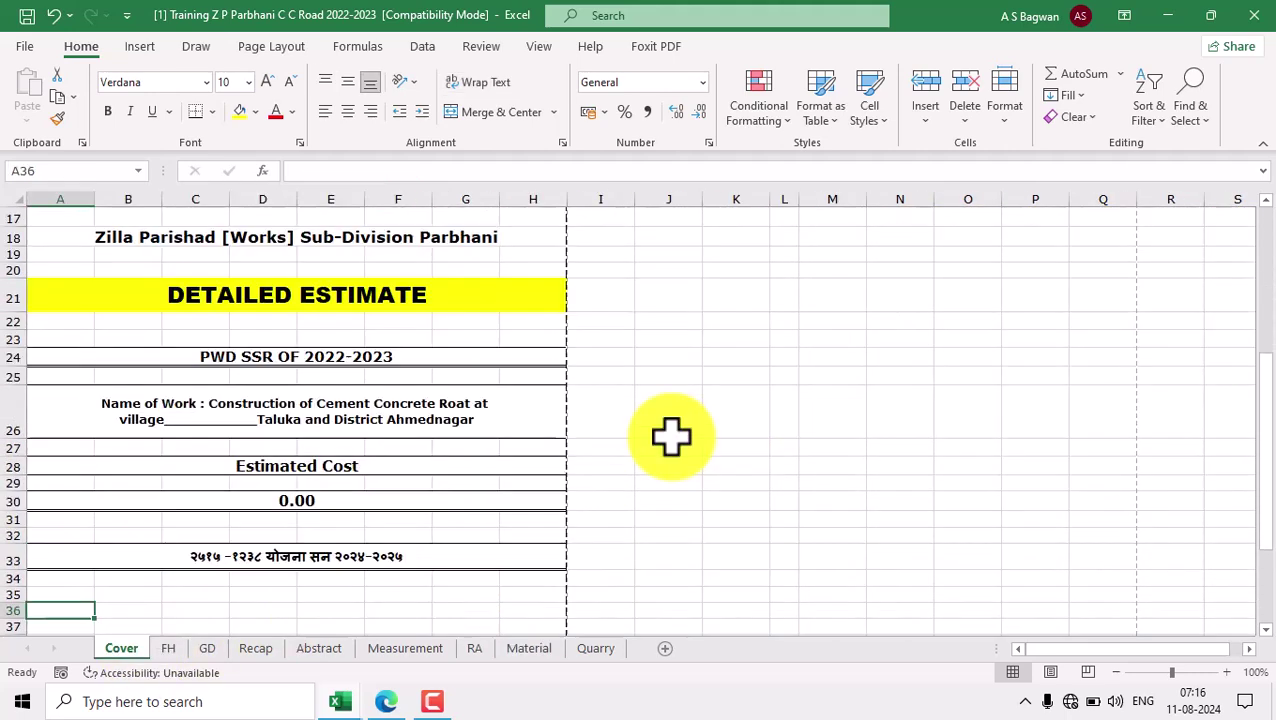
scroll(416, 496, up, 3)
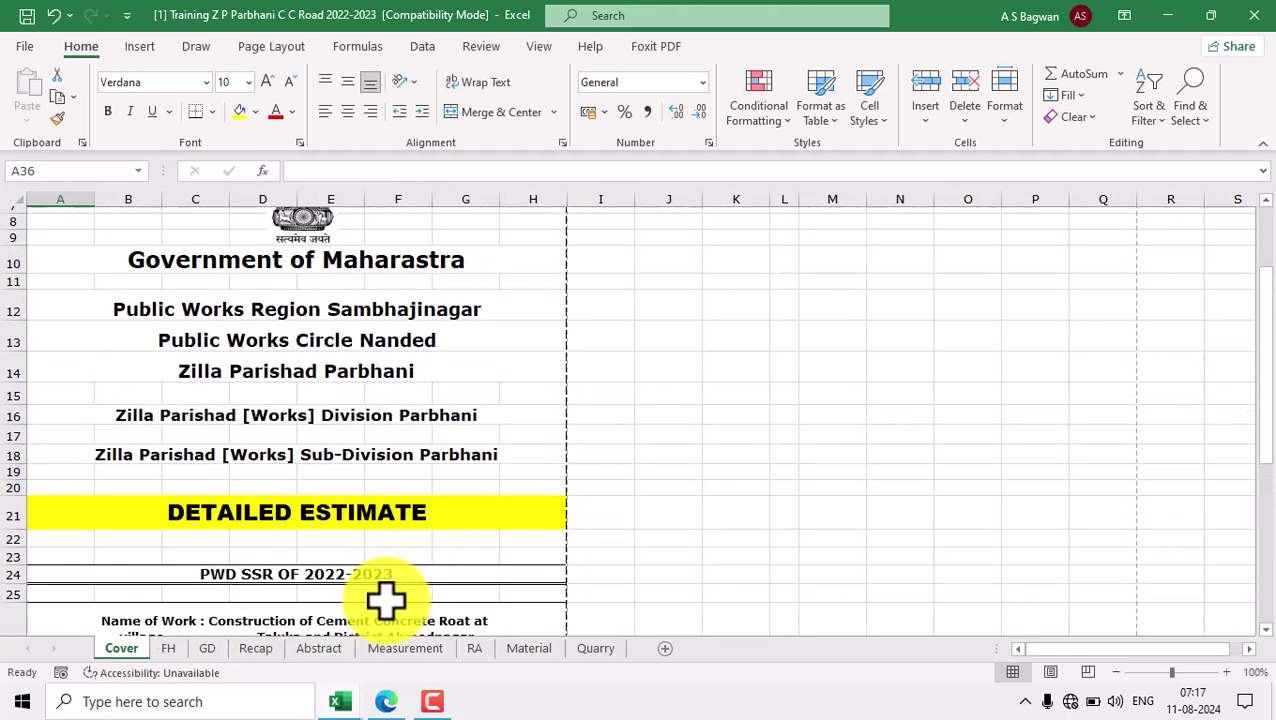
click(318, 648)
click(405, 648)
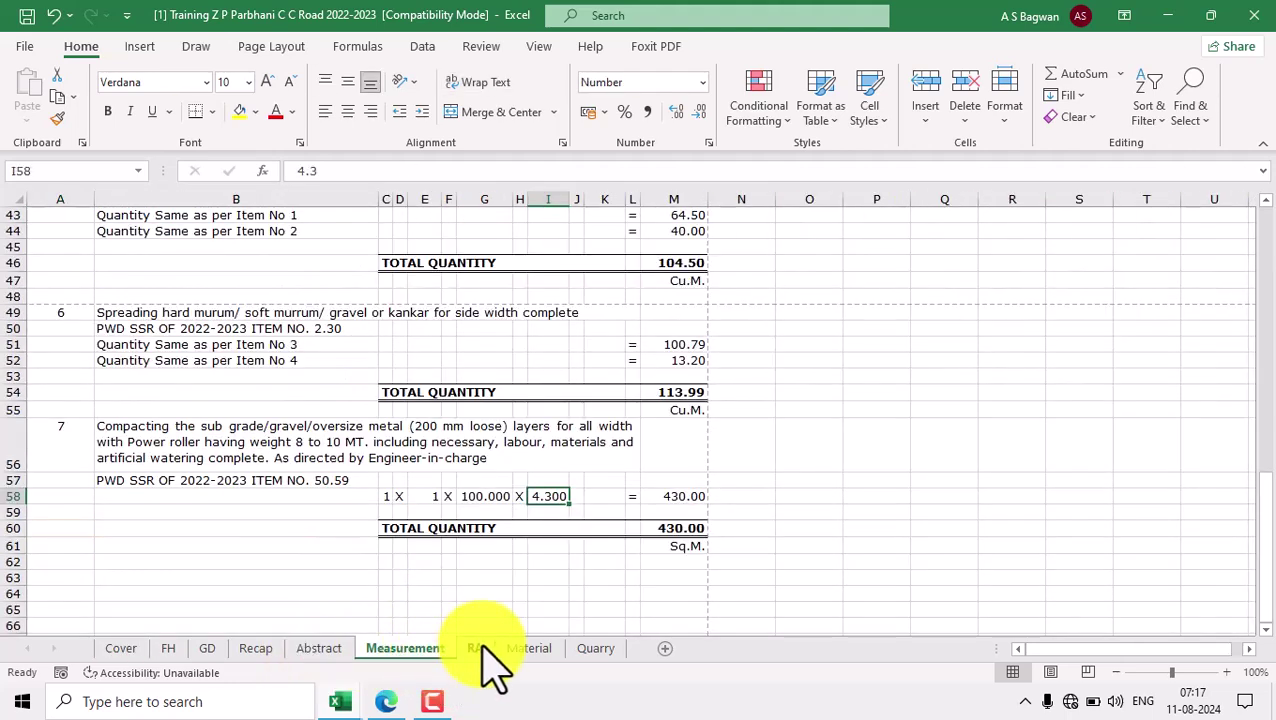
click(474, 648)
click(529, 648)
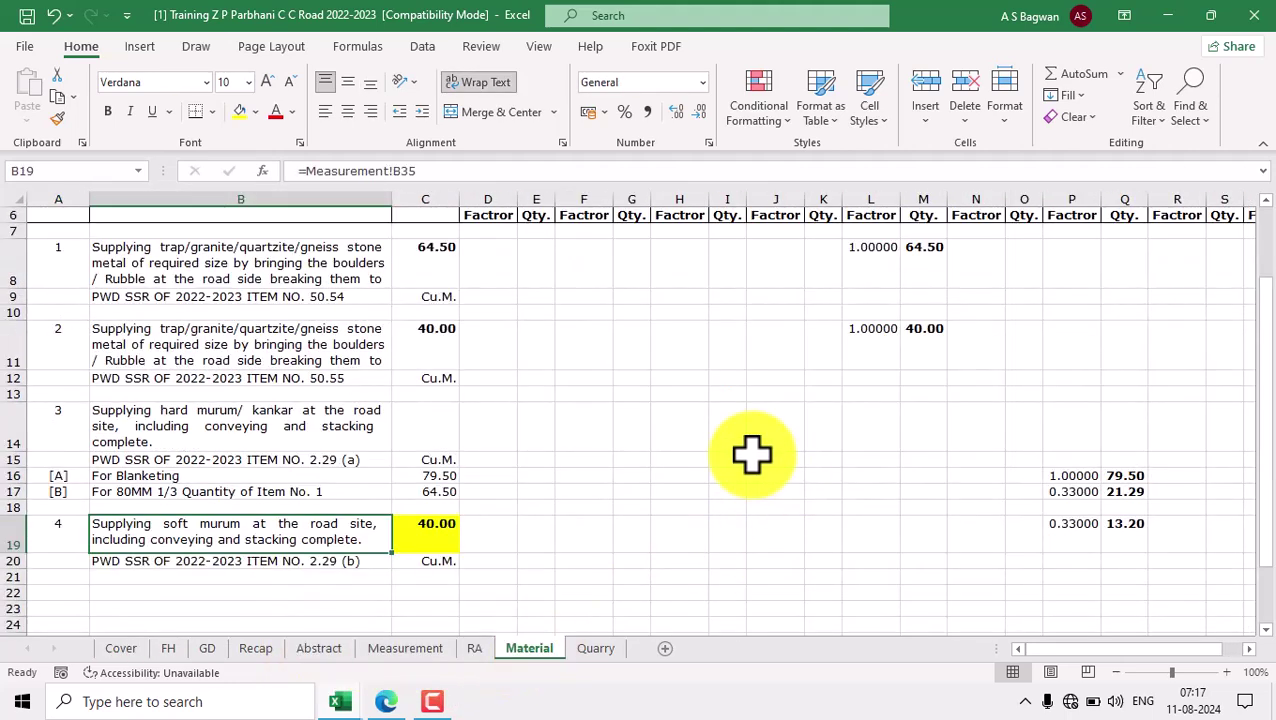
scroll(752, 455, up, 3)
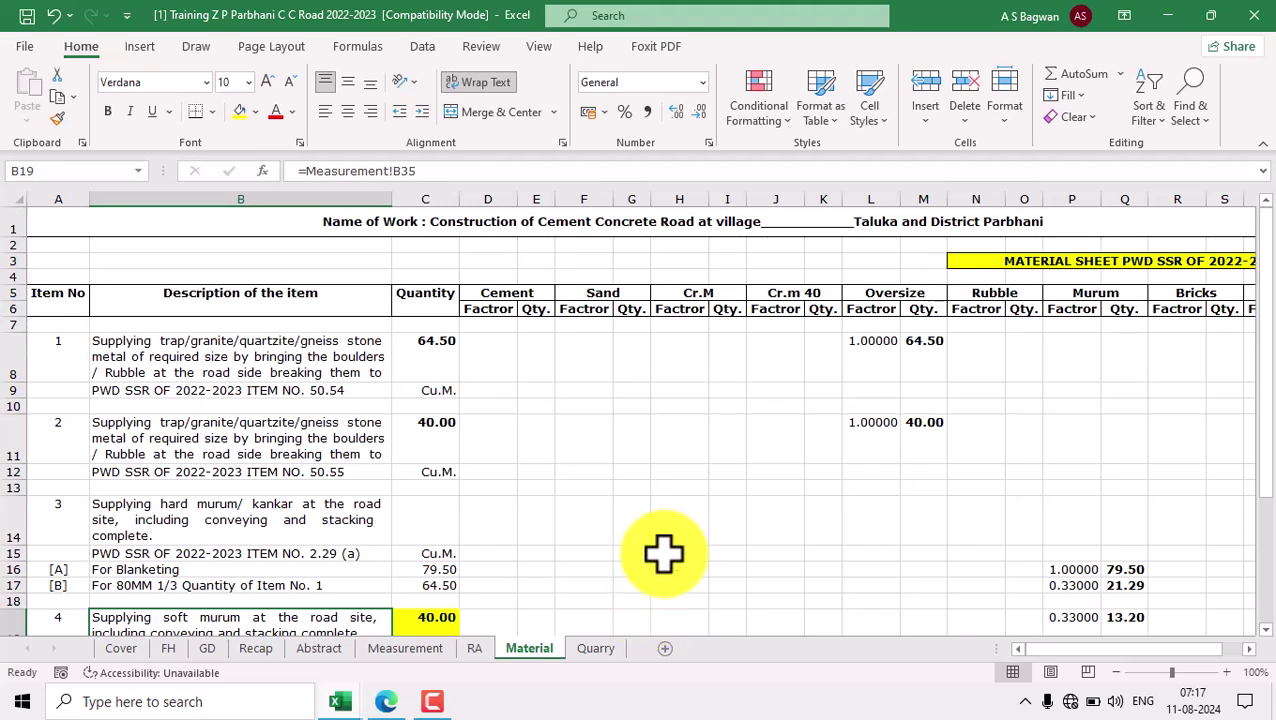
click(730, 516)
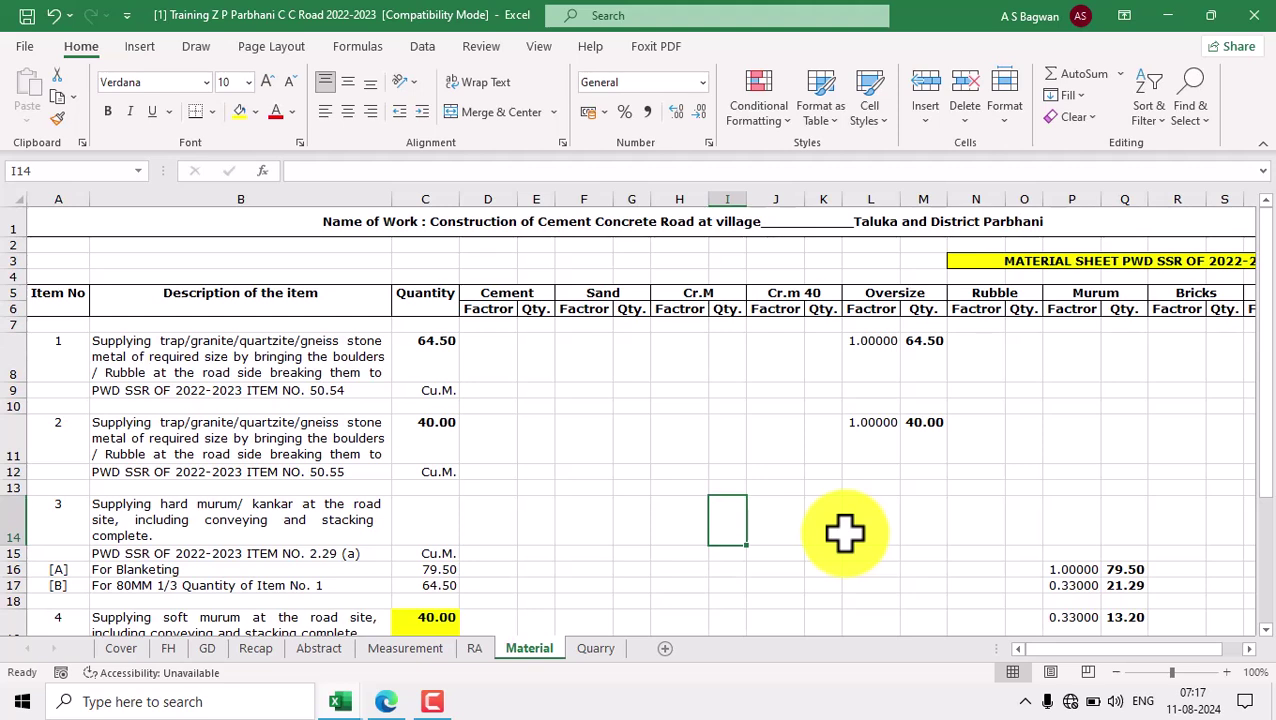
Export the entire workbook as a PDF named "[1] Training Z P Parbhani C C Road 2022-2023" to the Desktop.
key(ctrl+p)
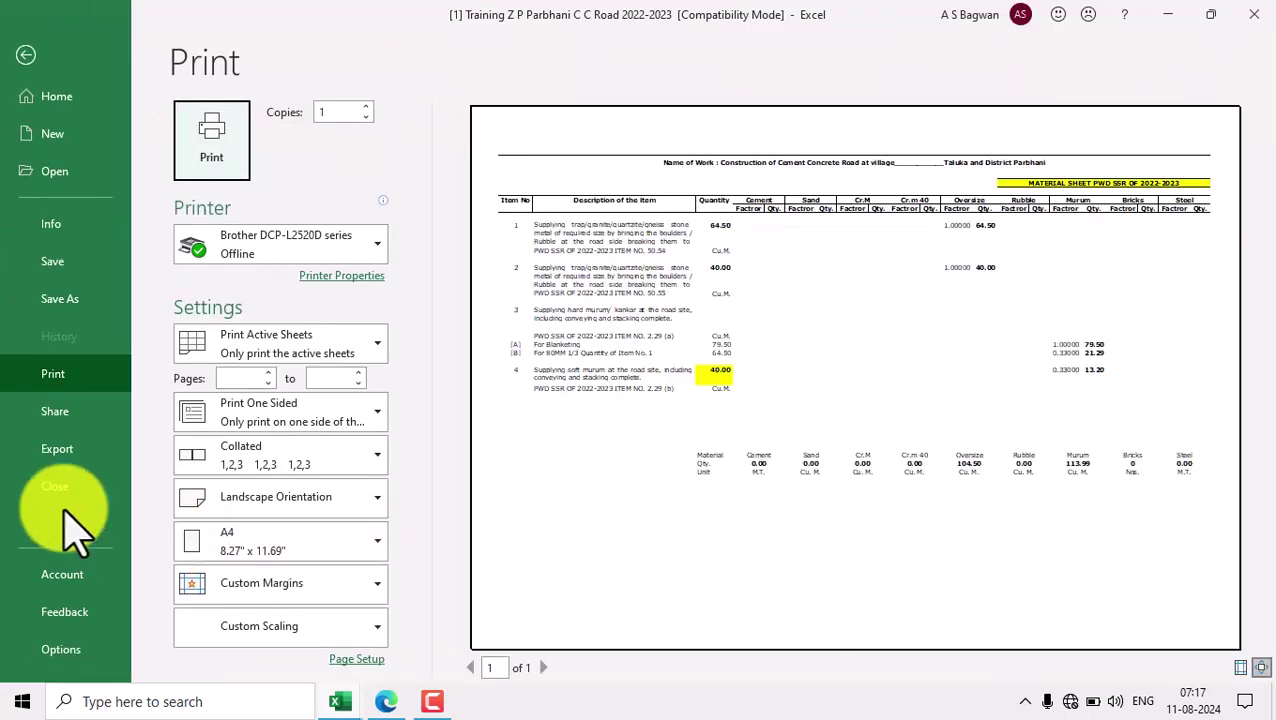
click(60, 452)
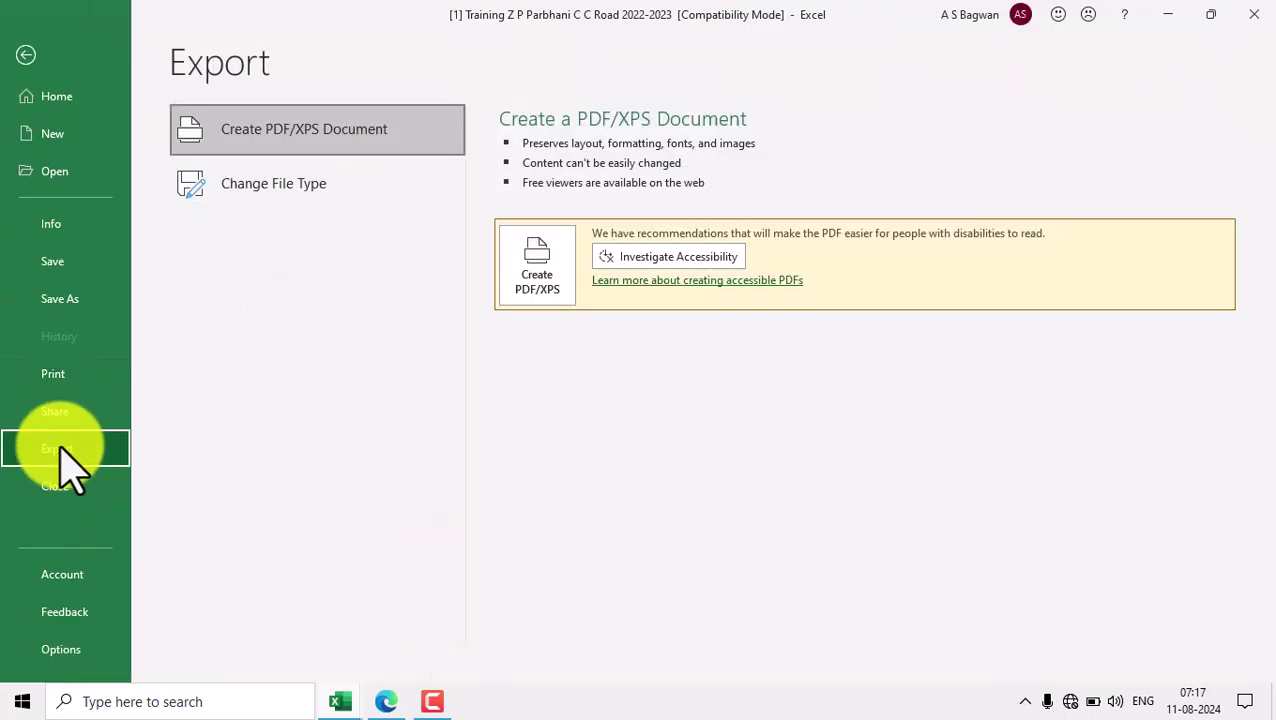
click(528, 296)
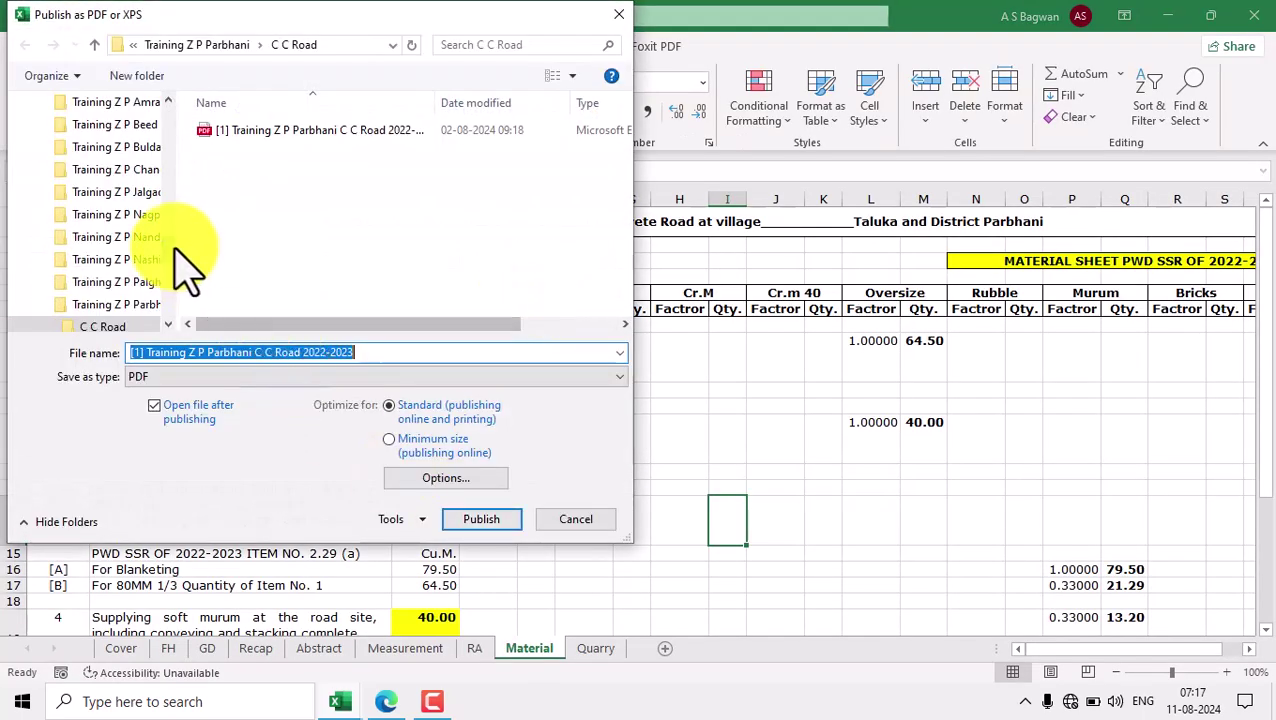
drag(168, 245, 185, 114)
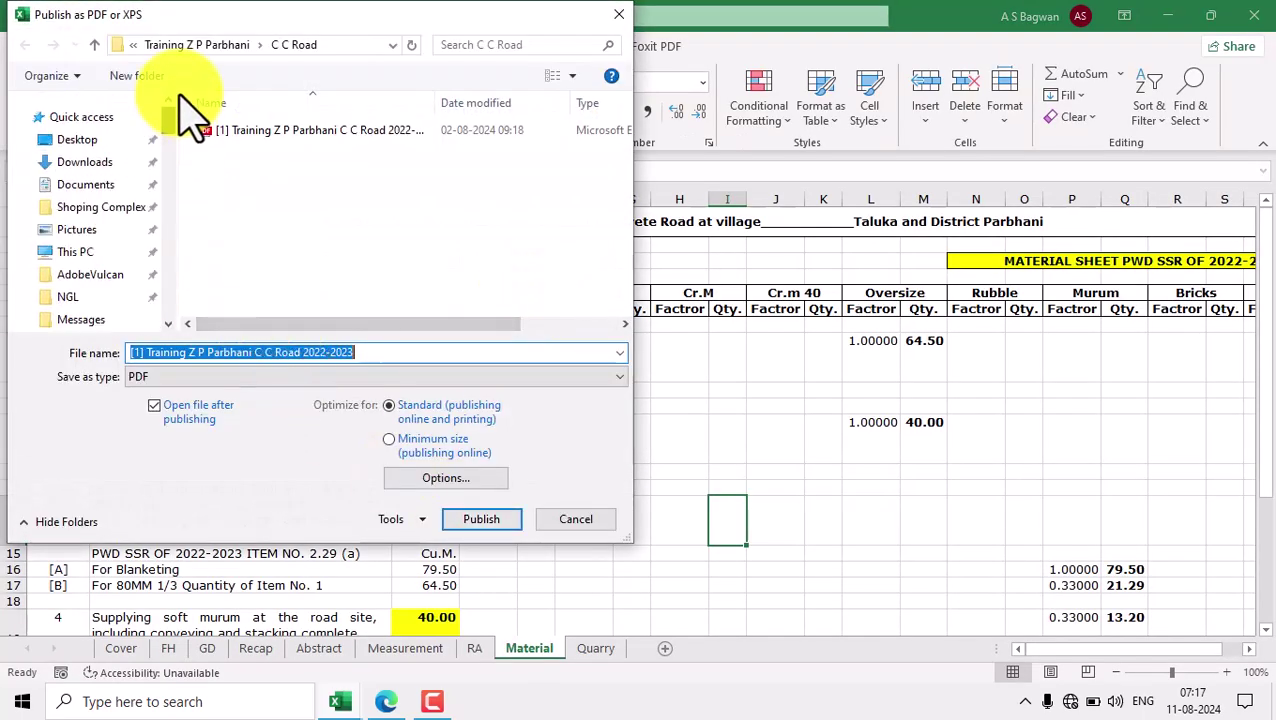
click(88, 148)
click(476, 478)
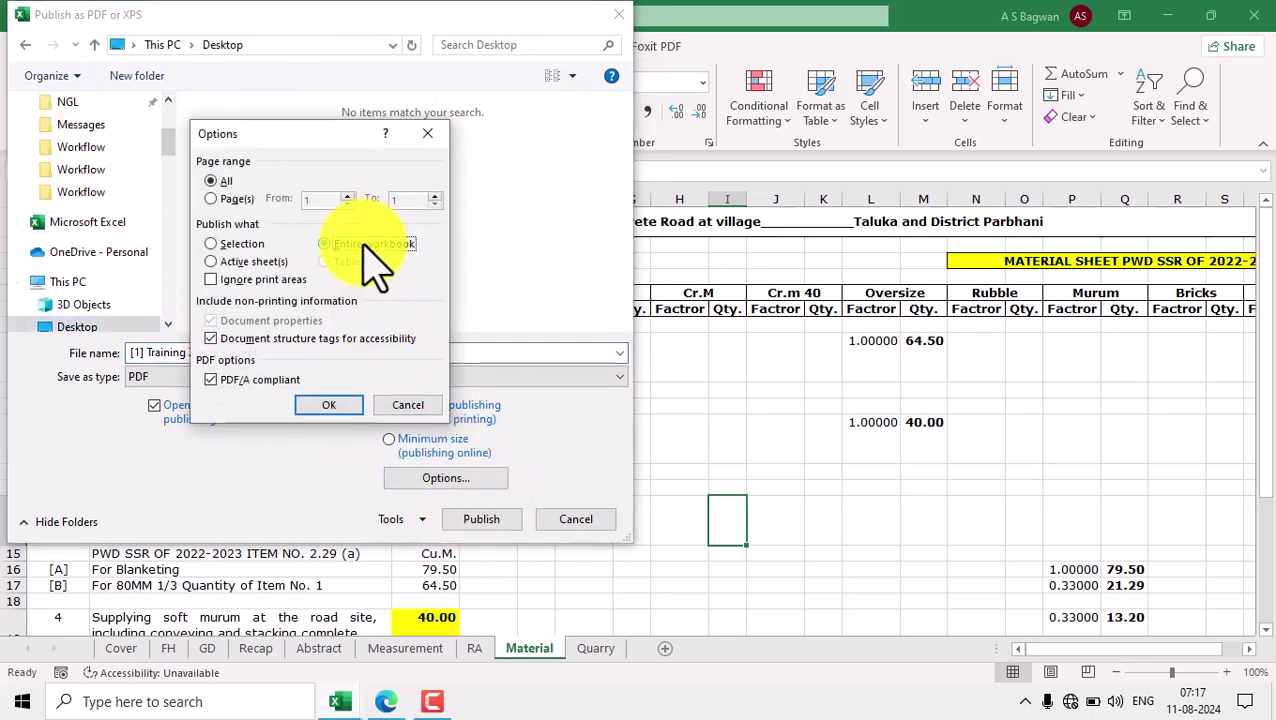
click(364, 243)
click(336, 405)
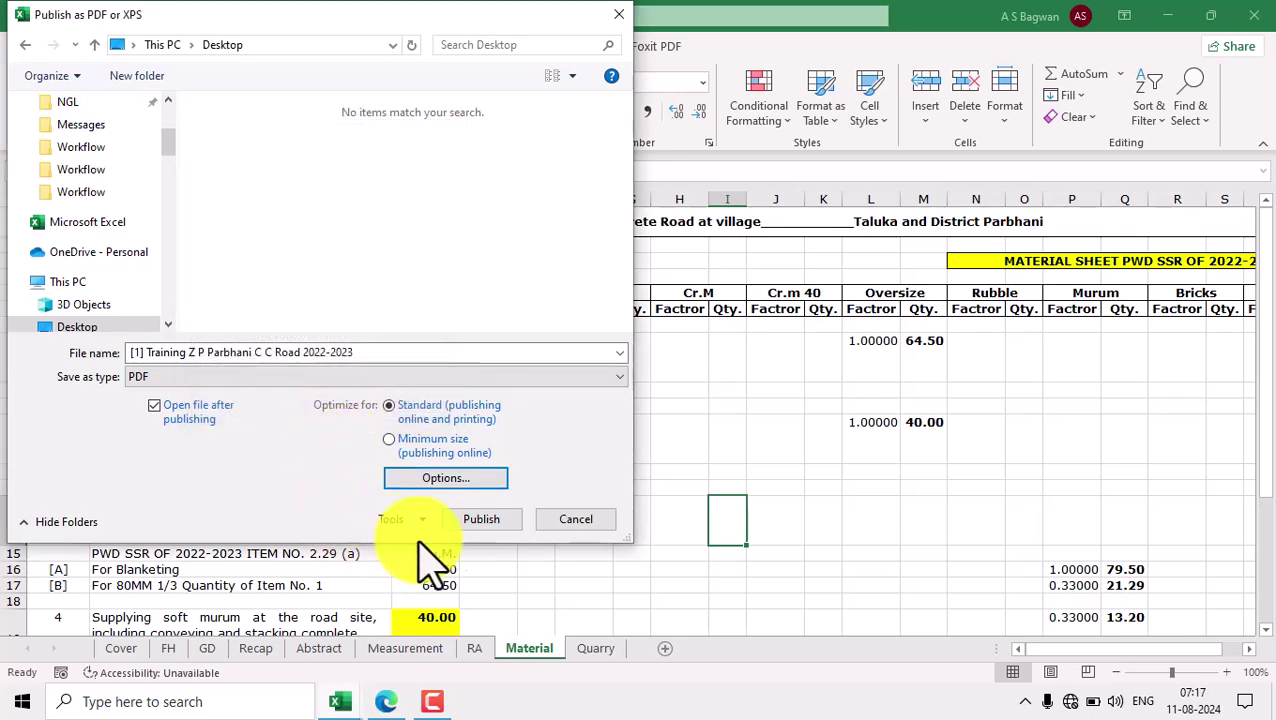
click(455, 519)
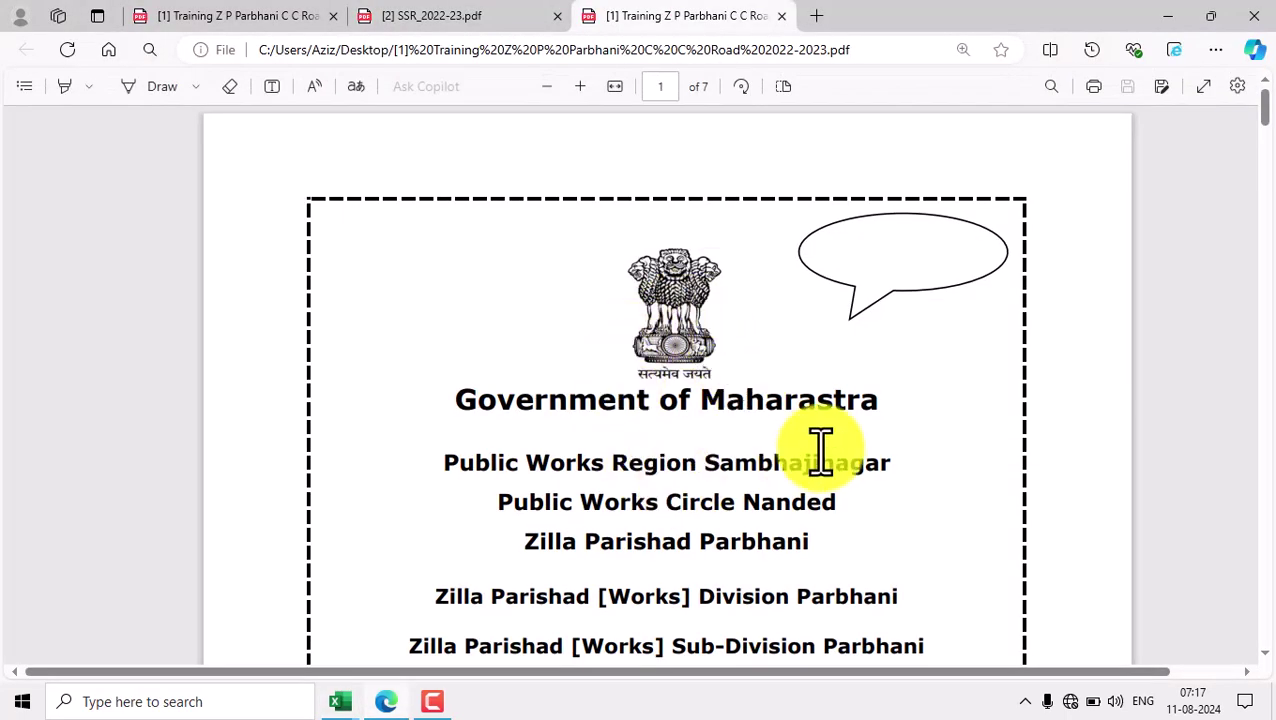
Examine the cover, abstract, measurement and rate analysis pages of the exported PDF, including item 1's SSR reference.
scroll(820, 452, down, 5)
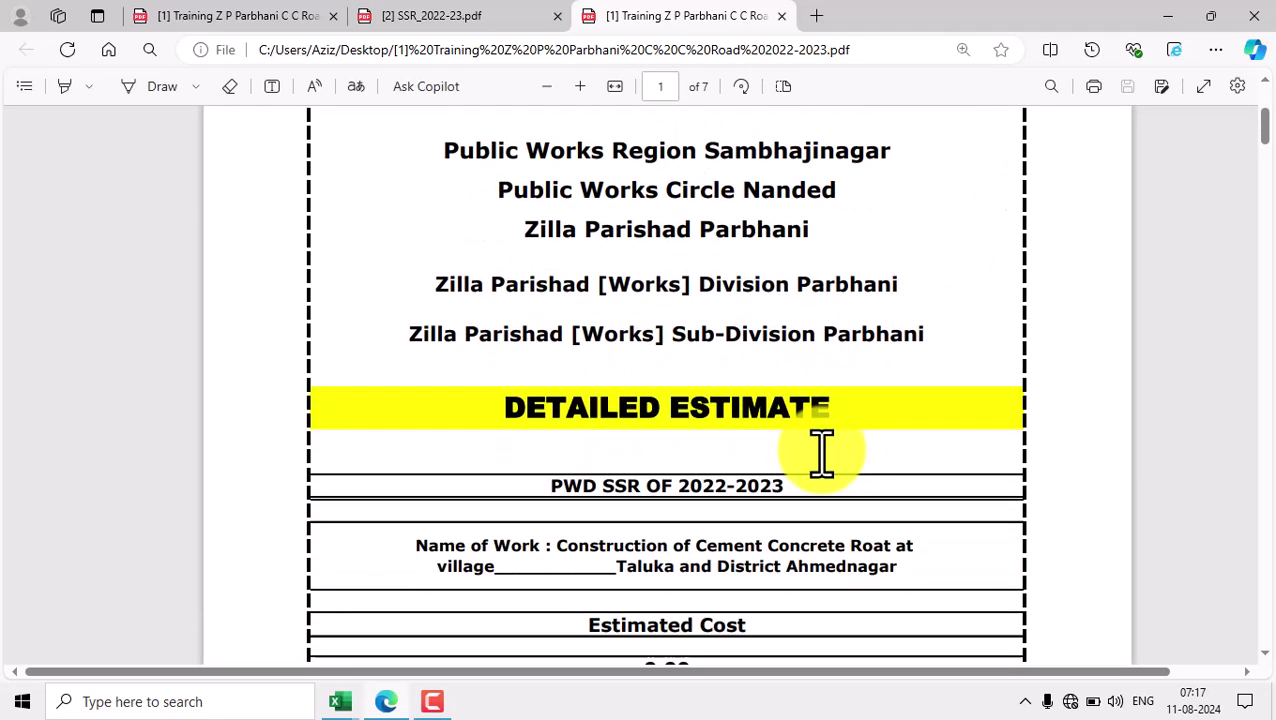
scroll(820, 452, down, 15)
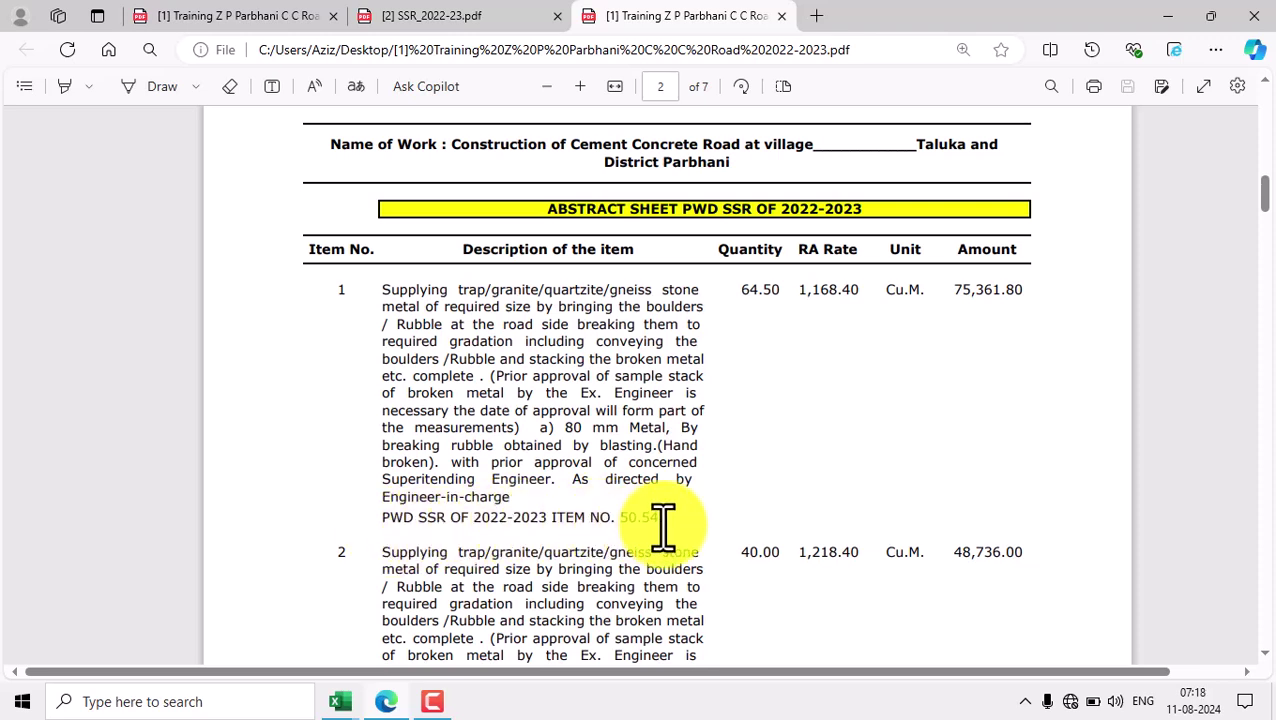
drag(378, 520, 661, 519)
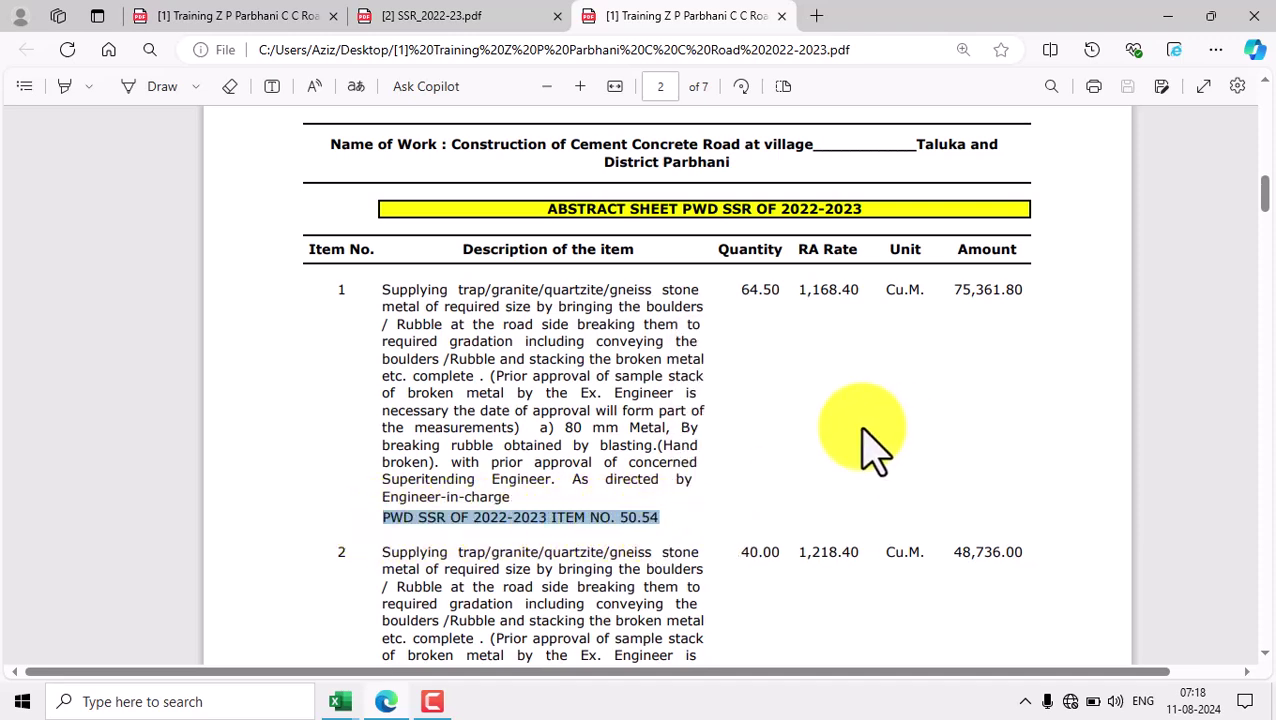
click(404, 537)
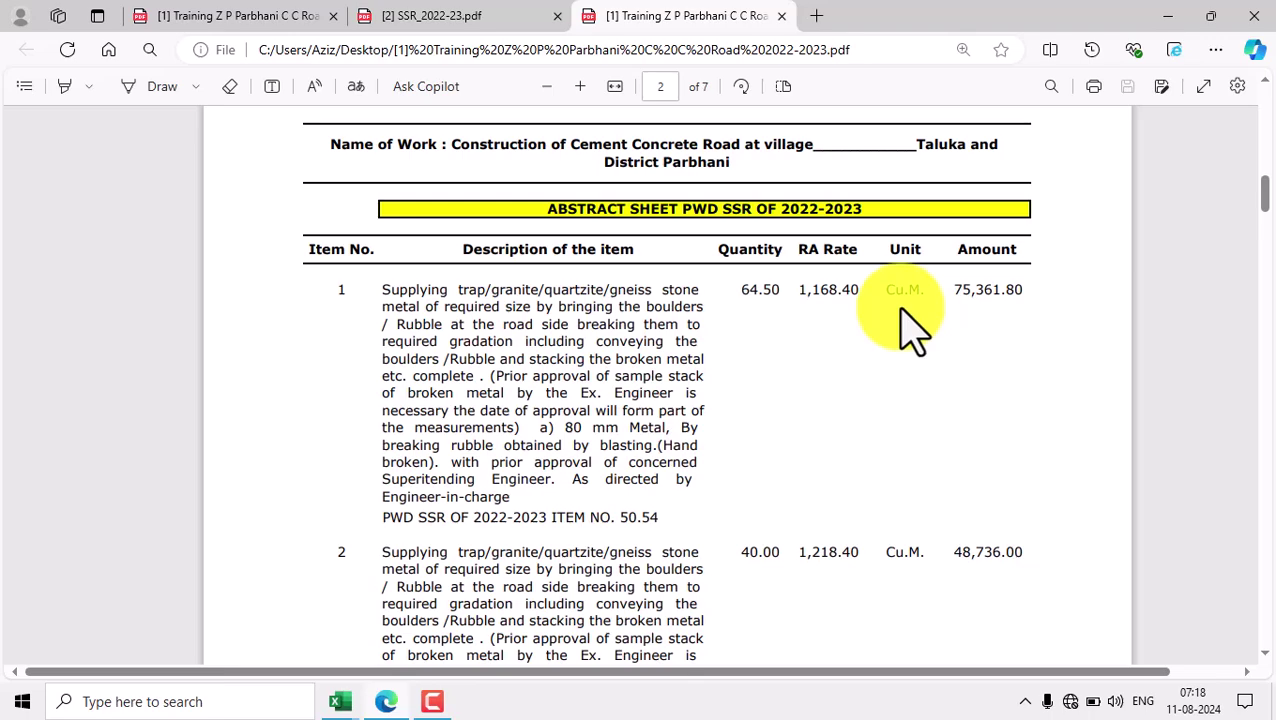
scroll(817, 419, down, 15)
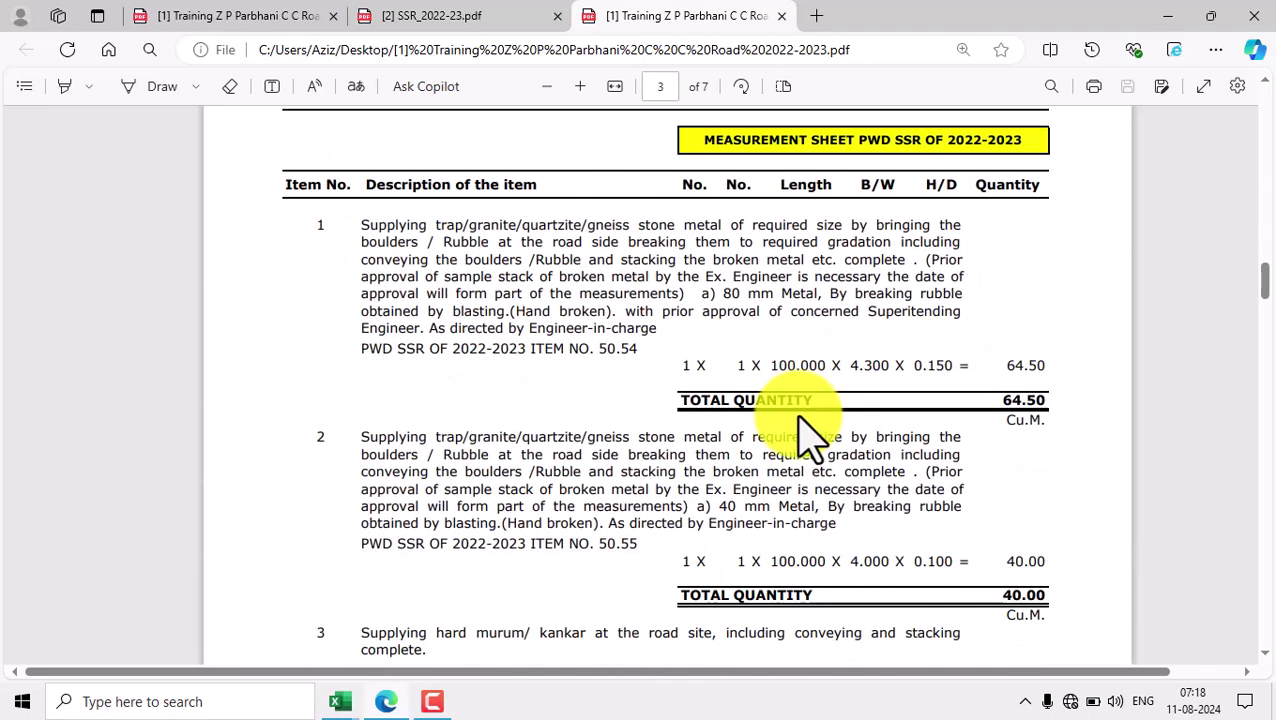
scroll(812, 430, up, 3)
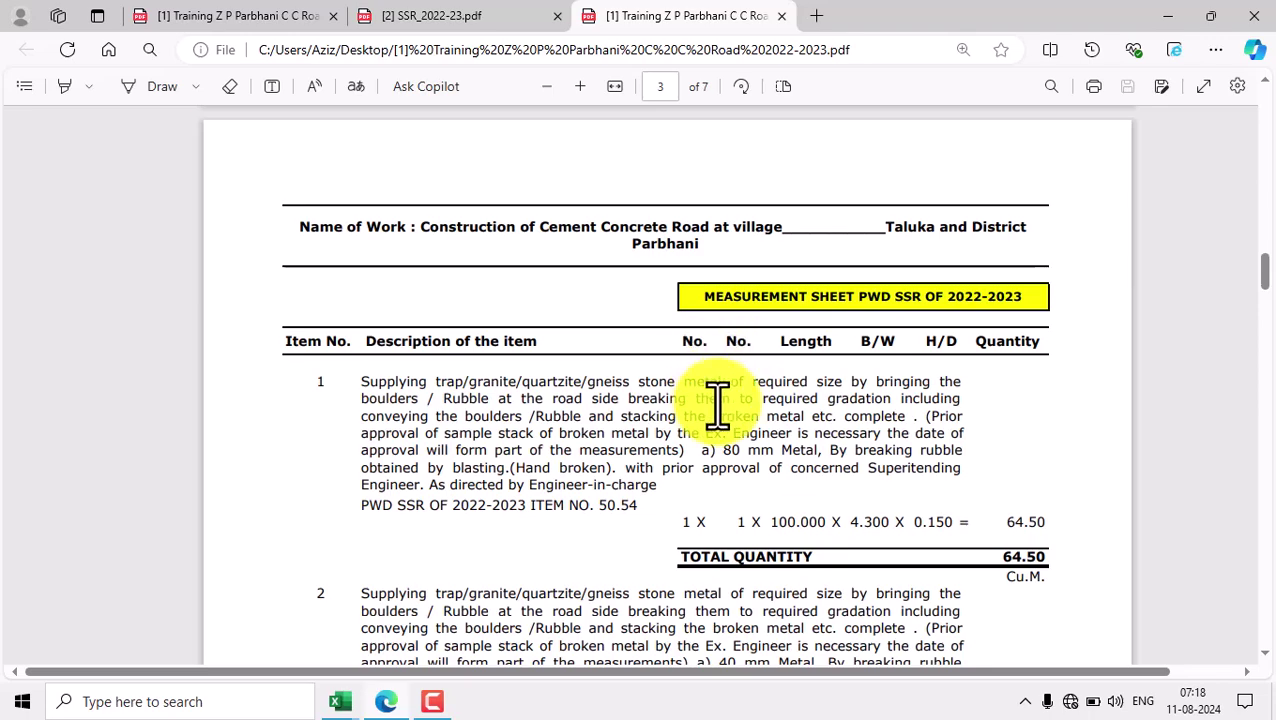
scroll(720, 420, down, 15)
scroll(727, 436, down, 10)
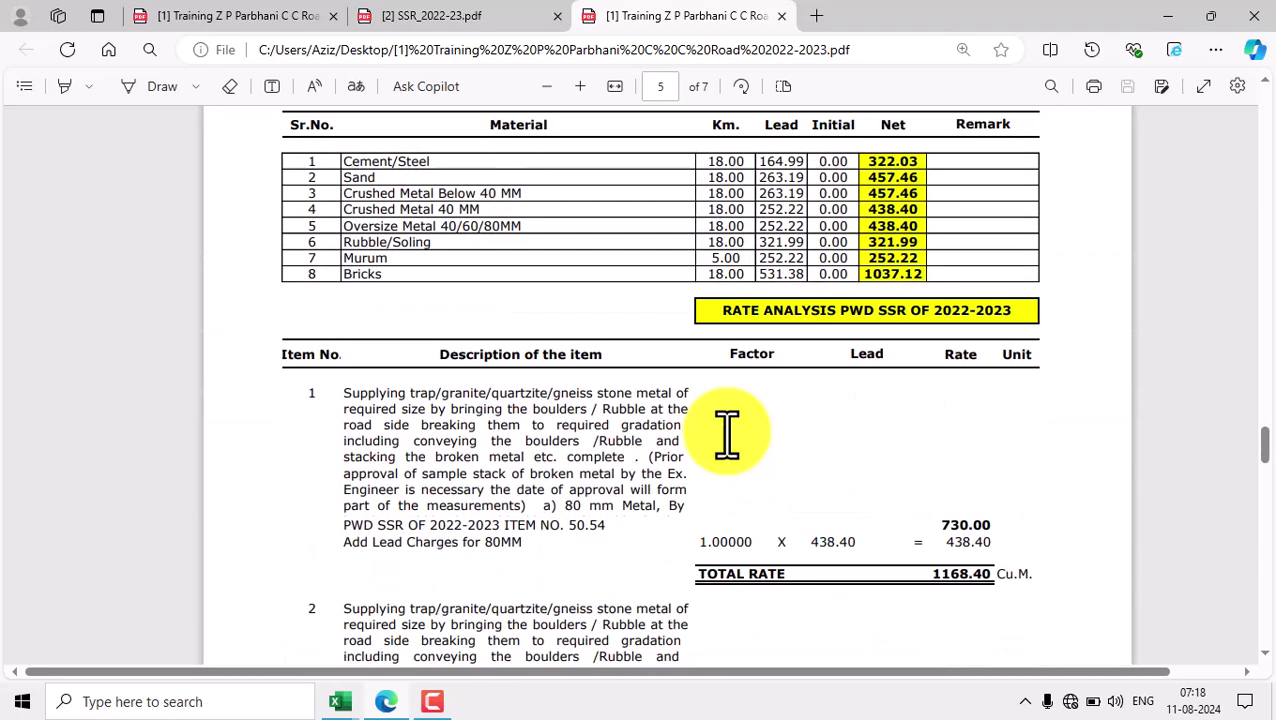
scroll(727, 435, up, 3)
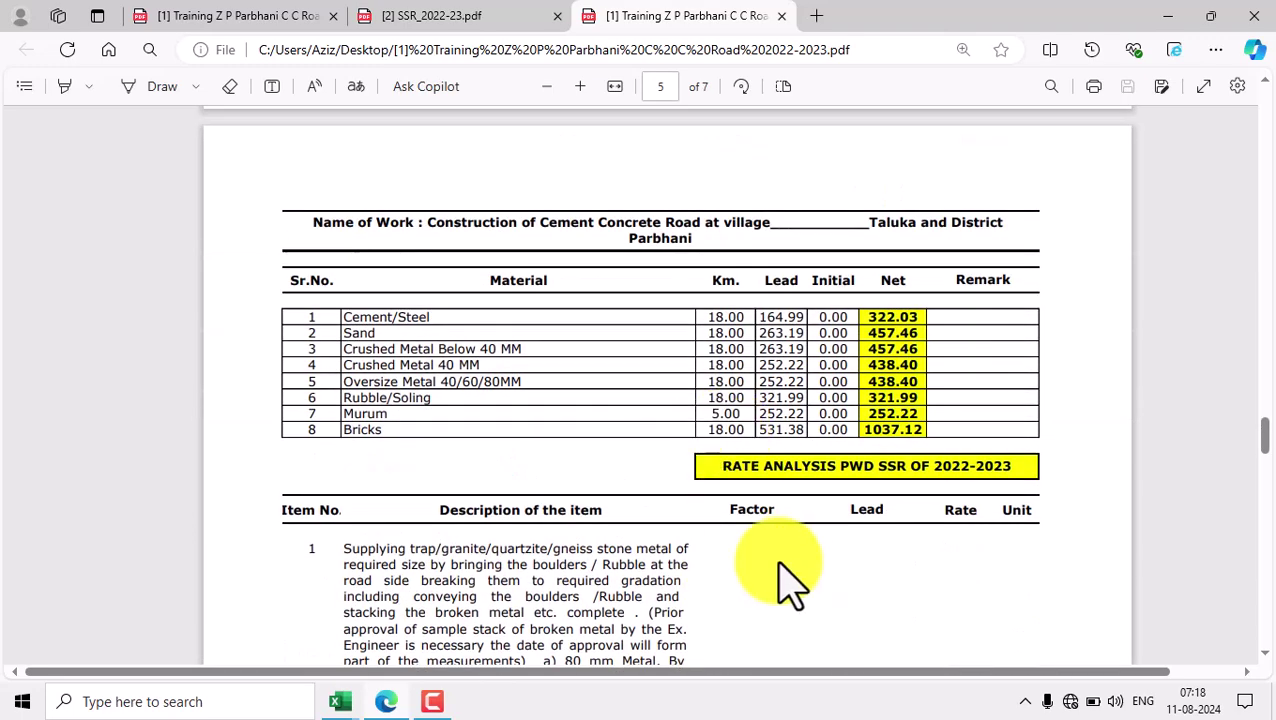